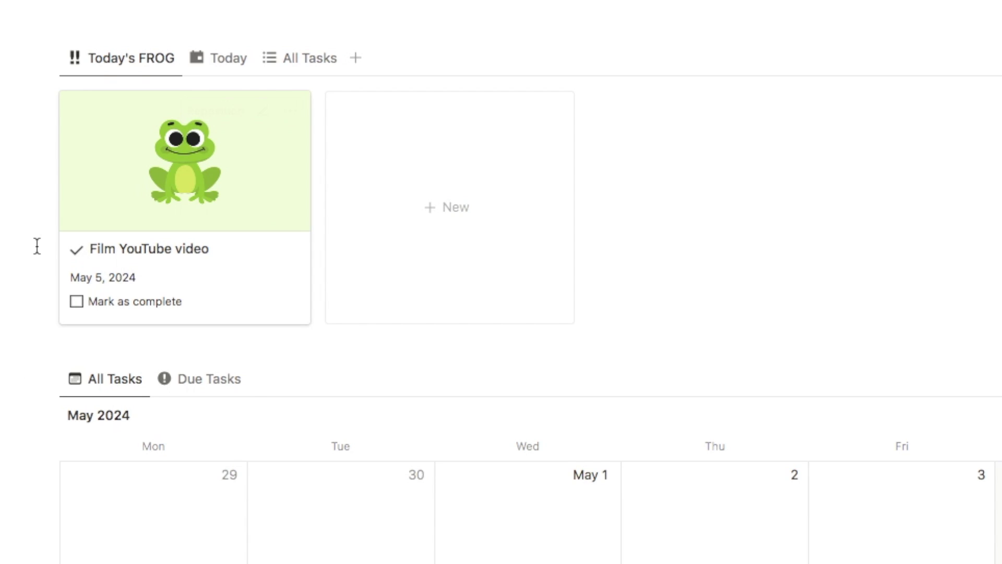
Mark the "Film YouTube video" card as complete and show the Today view of tasks.
{"action": "left_click", "coordinate": [94, 304]}
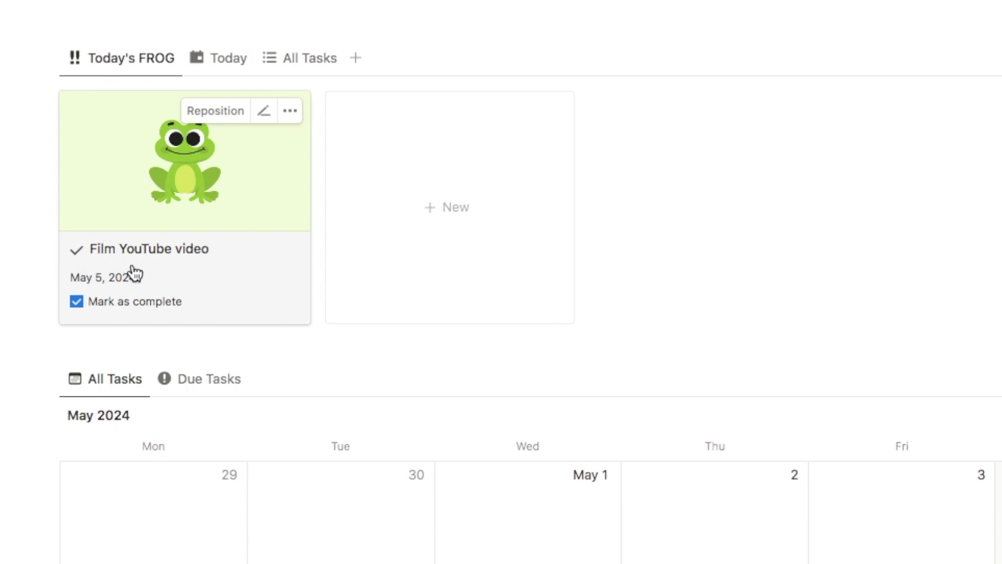
{"action": "left_click", "coordinate": [219, 62]}
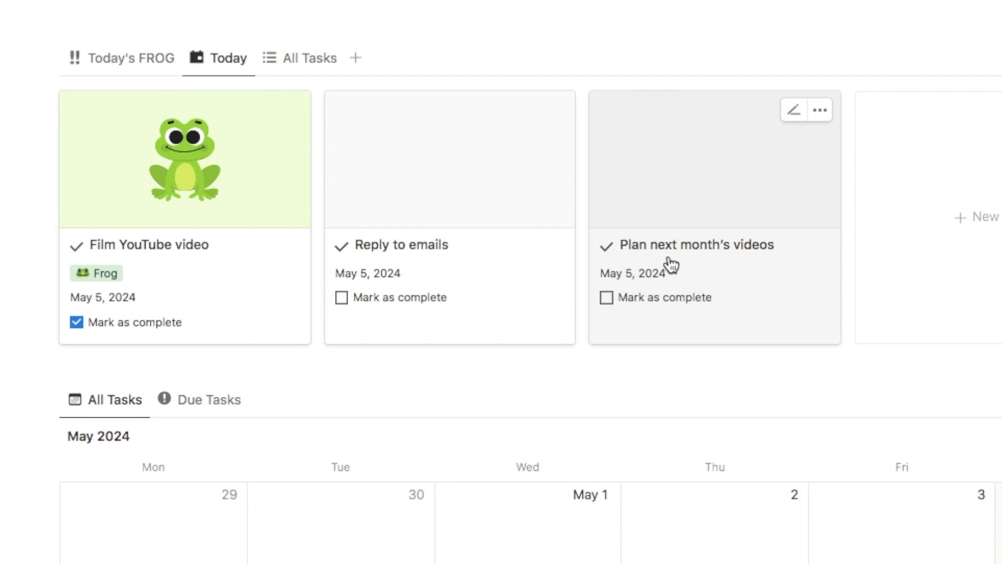
Examine the Today and Tomorrow groups in the upper All Tasks list and the Frog options for "Meal planning".
{"action": "left_click", "coordinate": [294, 64]}
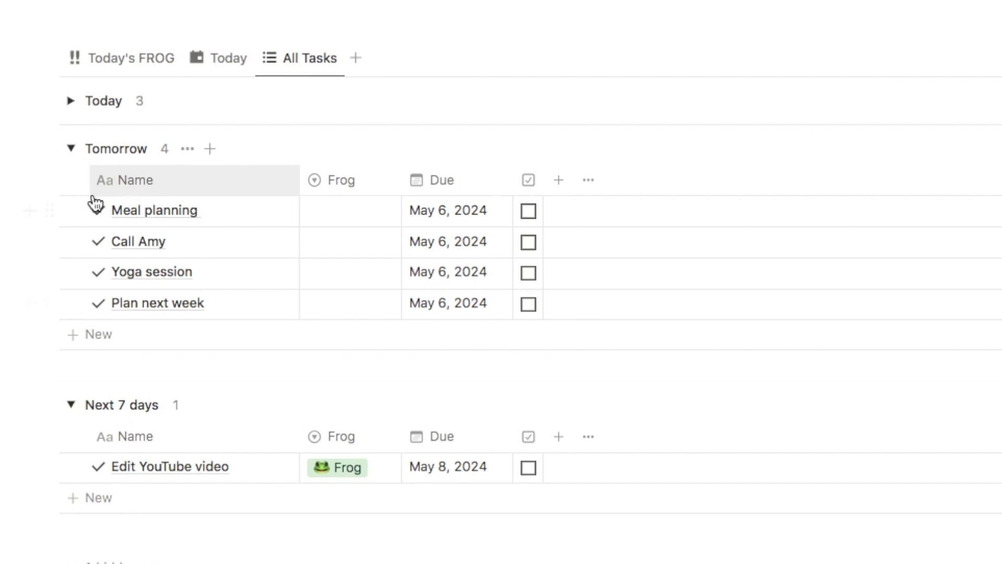
{"action": "left_click", "coordinate": [72, 150]}
{"action": "left_click", "coordinate": [72, 103]}
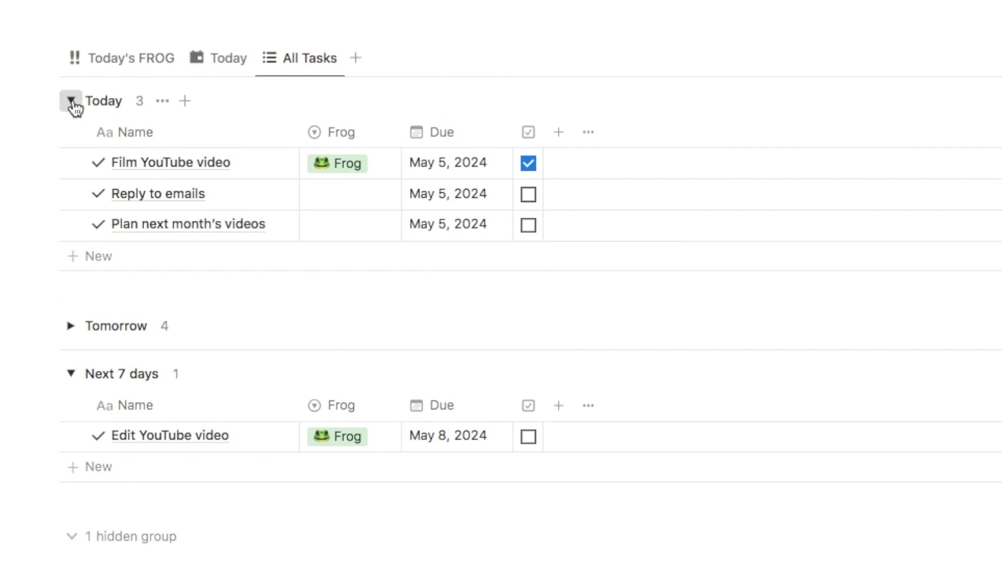
{"action": "left_click", "coordinate": [72, 102]}
{"action": "left_click", "coordinate": [71, 150]}
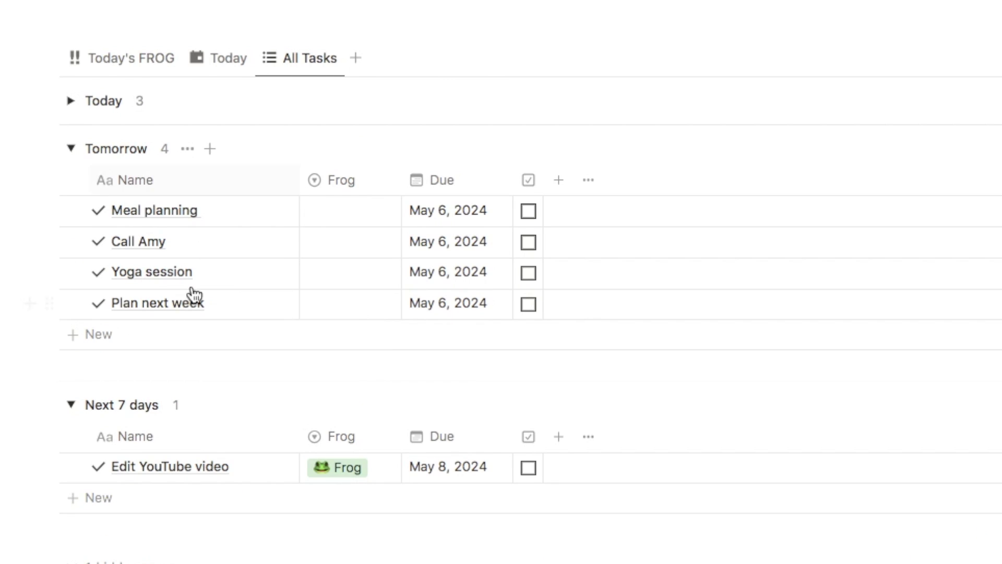
{"action": "left_click", "coordinate": [335, 213]}
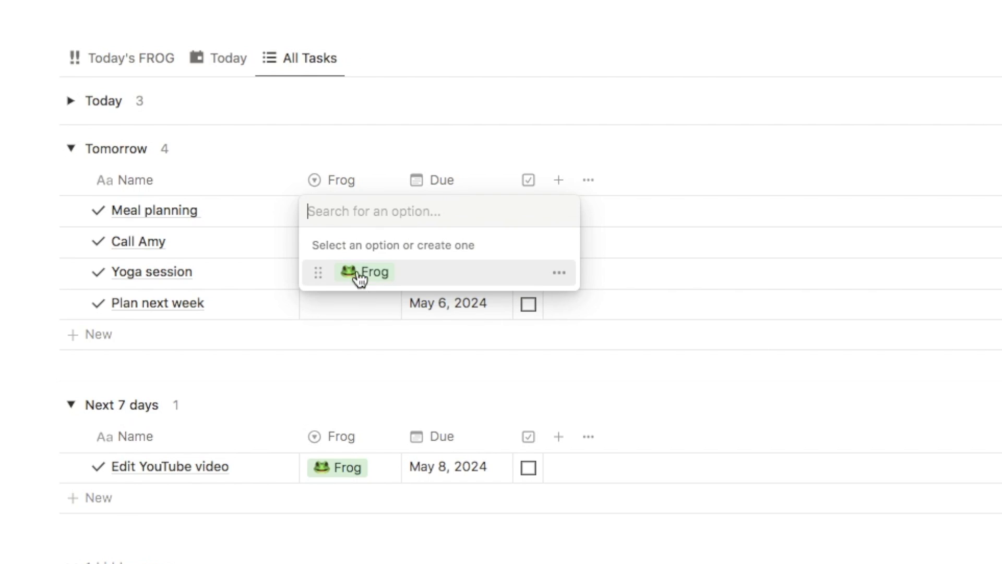
{"action": "key", "text": "Escape"}
{"action": "key", "text": "Escape"}
Examine the May 2024 task calendar and show its Due Tasks view.
{"action": "scroll", "coordinate": [223, 50], "scroll_direction": "down", "scroll_amount": 10}
{"action": "scroll", "coordinate": [225, 55], "scroll_direction": "down", "scroll_amount": 3}
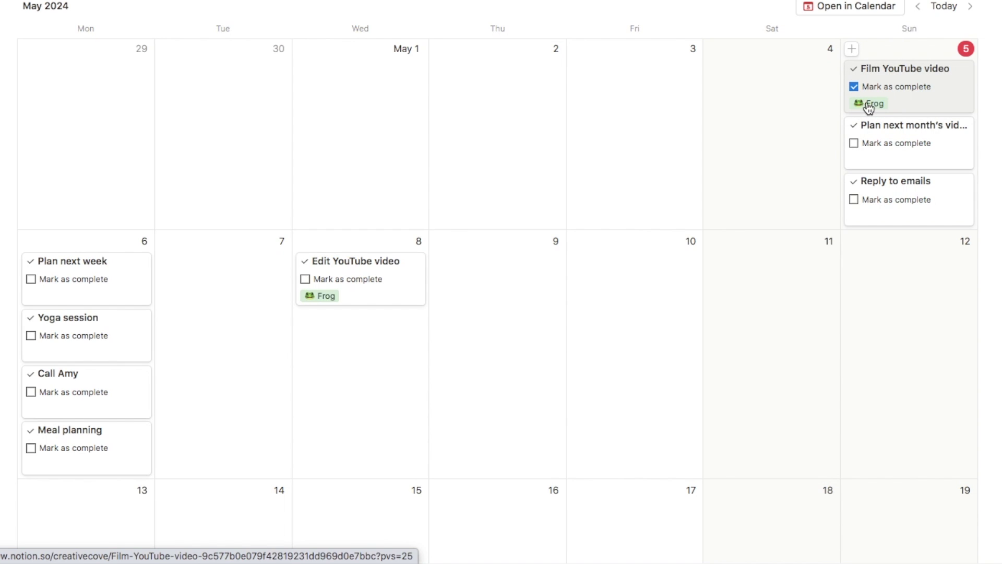
{"action": "scroll", "coordinate": [57, 37], "scroll_direction": "up", "scroll_amount": 2}
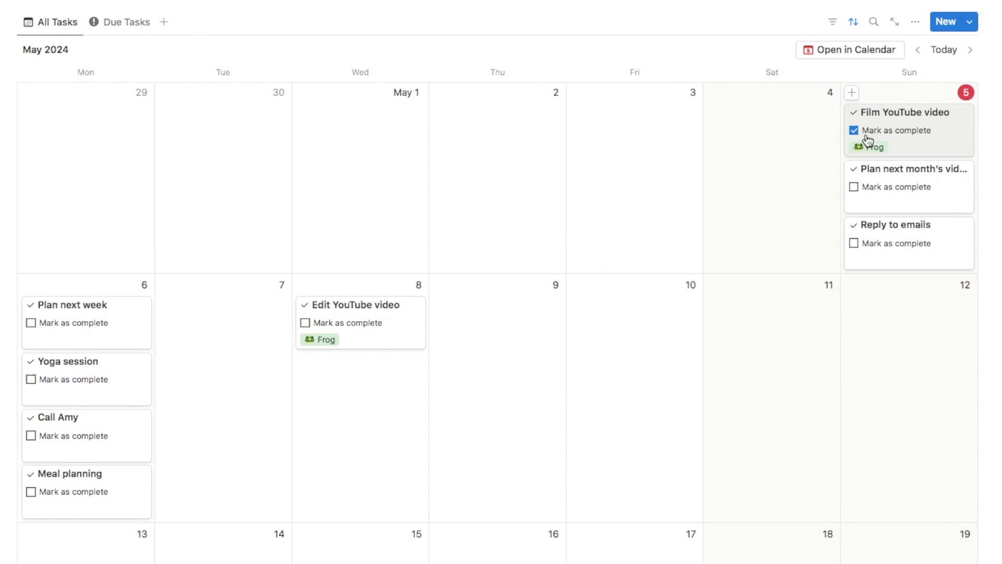
{"action": "left_click", "coordinate": [126, 30]}
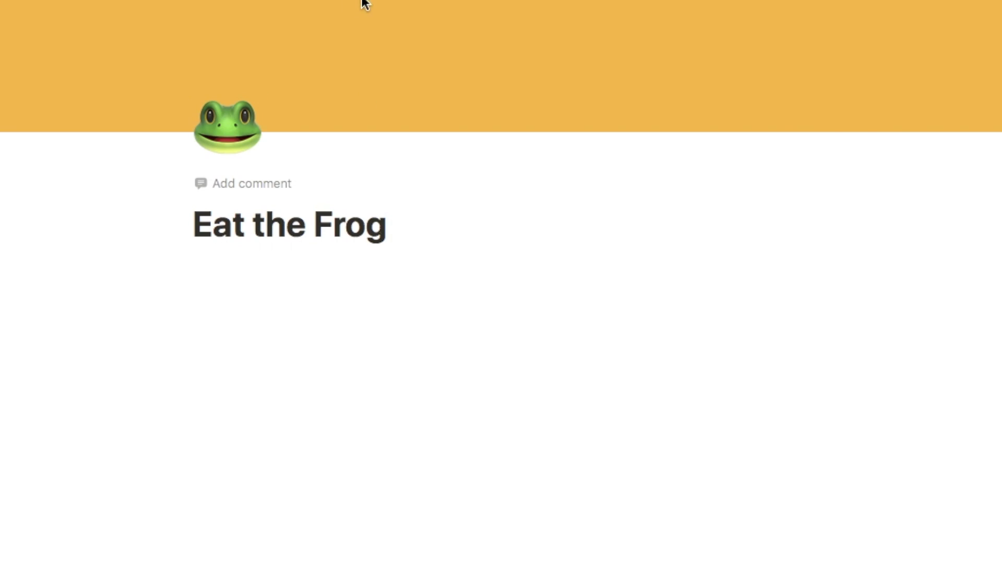
Insert a new inline database in the body of the Eat the Frog page.
{"action": "left_click", "coordinate": [285, 280]}
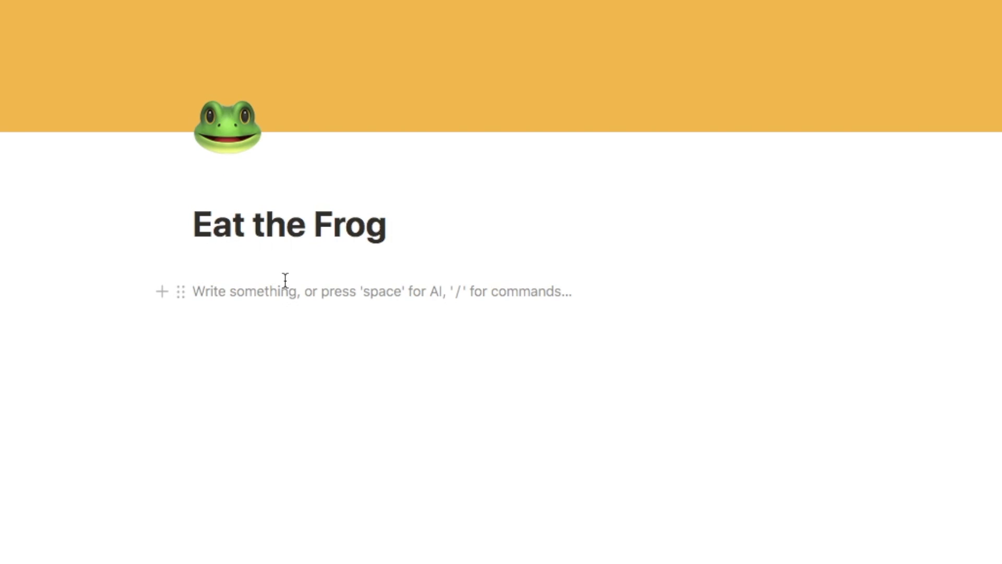
{"action": "type", "text": "/data"}
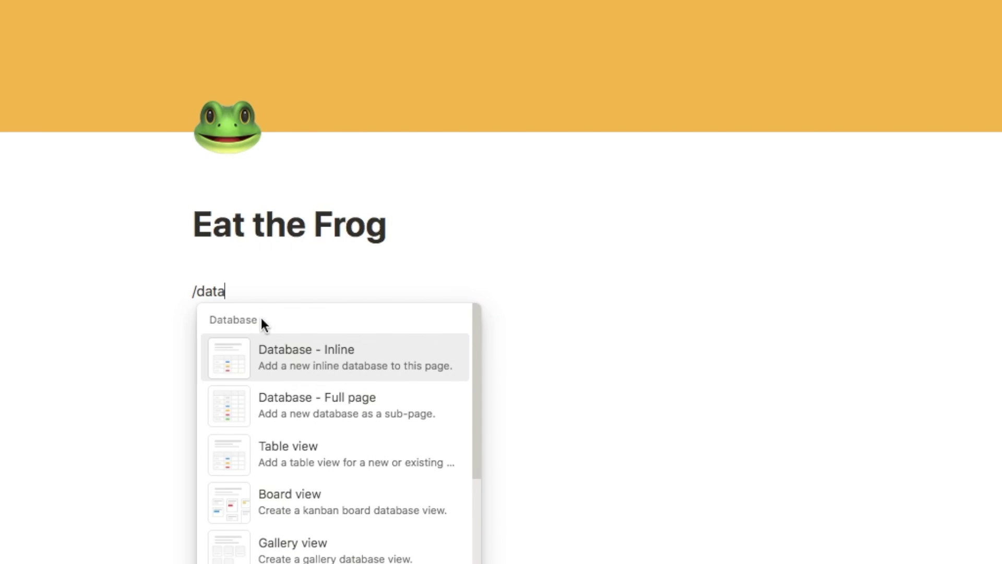
{"action": "left_click", "coordinate": [295, 363]}
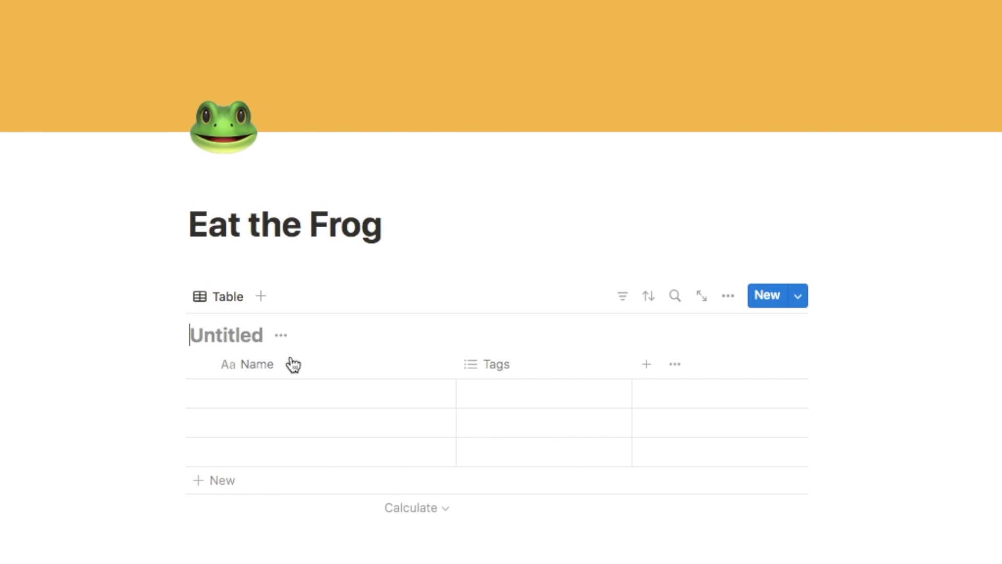
Title the inline database "Eat the frog" and hide the database title.
{"action": "type", "text": "Eat t"}
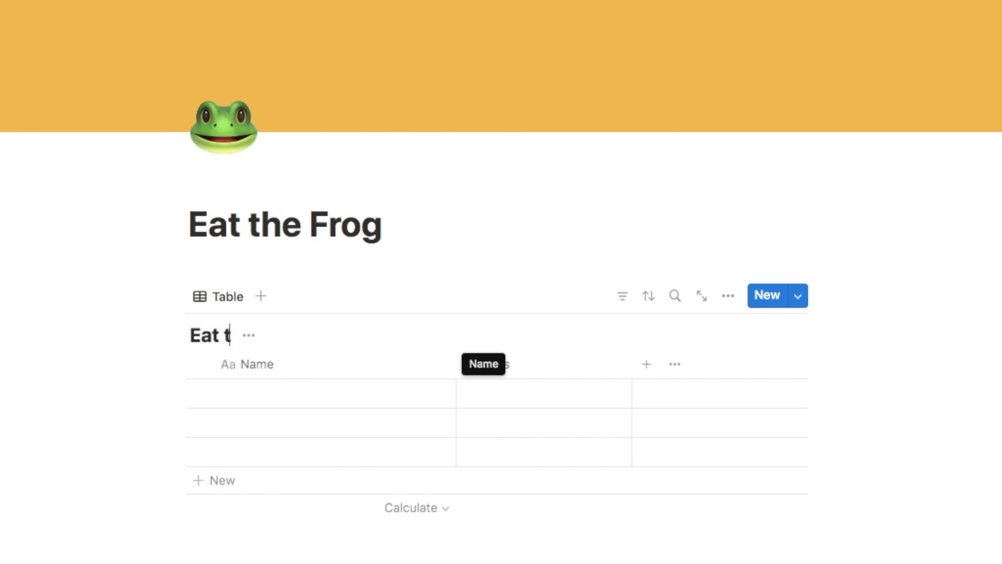
{"action": "type", "text": "he frog"}
{"action": "left_click", "coordinate": [314, 337]}
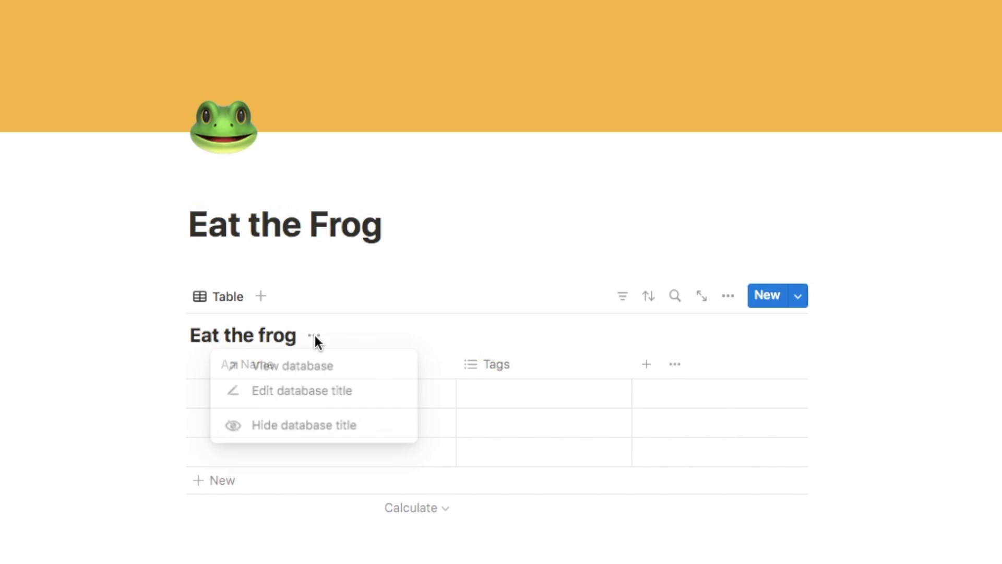
{"action": "left_click", "coordinate": [296, 428]}
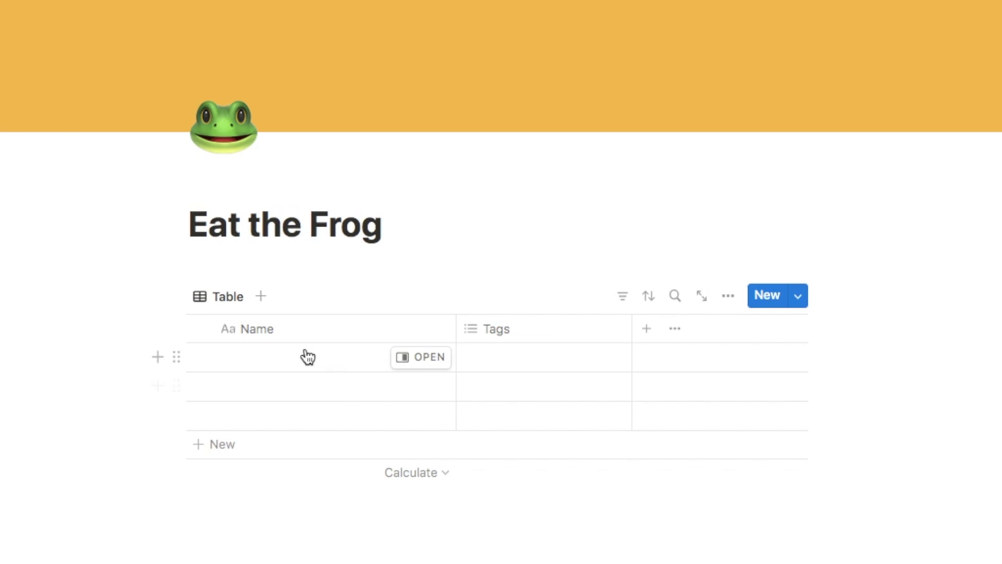
Enter the tasks "Film YouTube video", "Plan next month's videos" and "Reply to emails" in the Name column.
{"action": "left_click", "coordinate": [269, 361]}
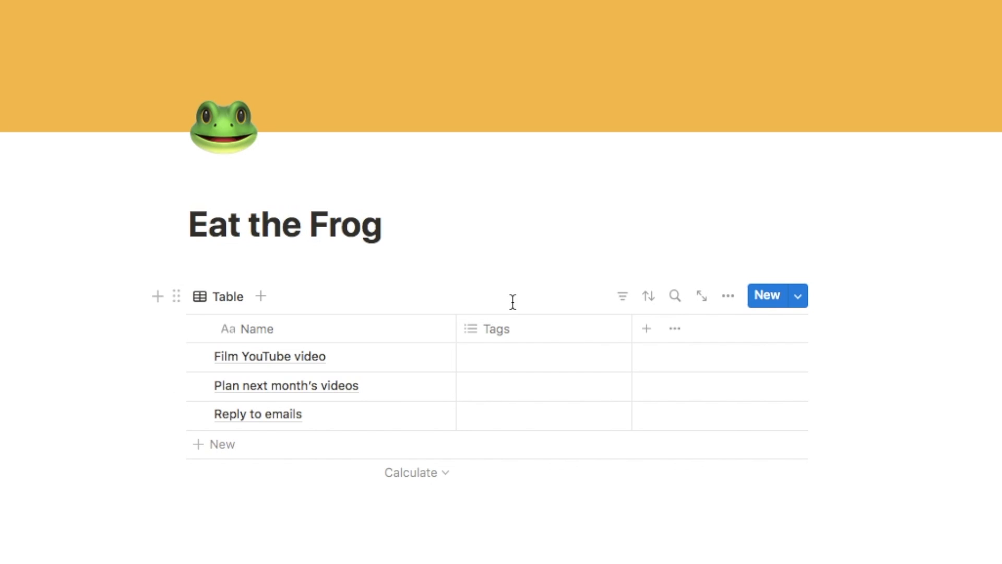
Change the Tags property's type to Select and rename the property "Frog".
{"action": "left_click", "coordinate": [500, 329]}
{"action": "left_click", "coordinate": [505, 398]}
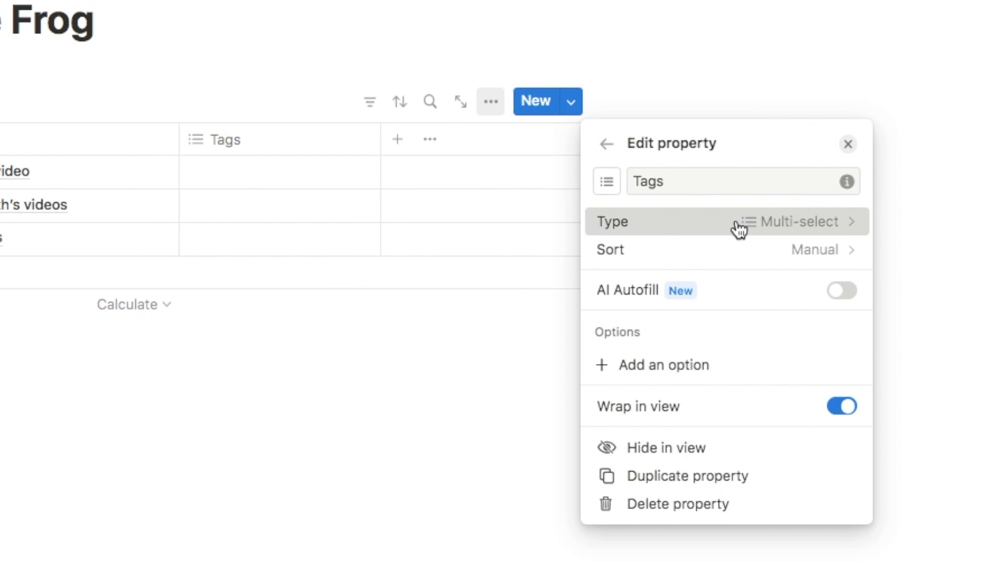
{"action": "left_click", "coordinate": [739, 228]}
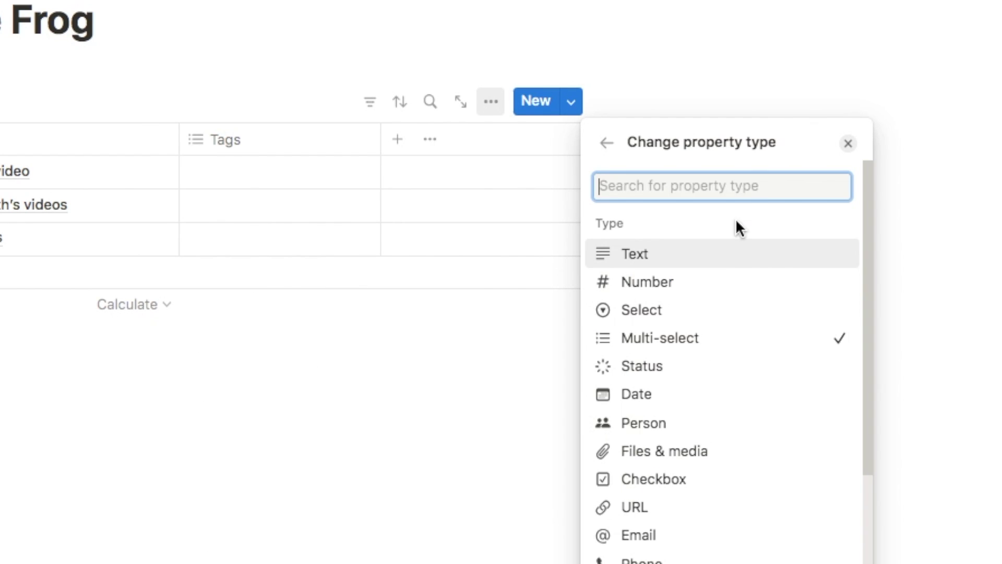
{"action": "left_click", "coordinate": [658, 312]}
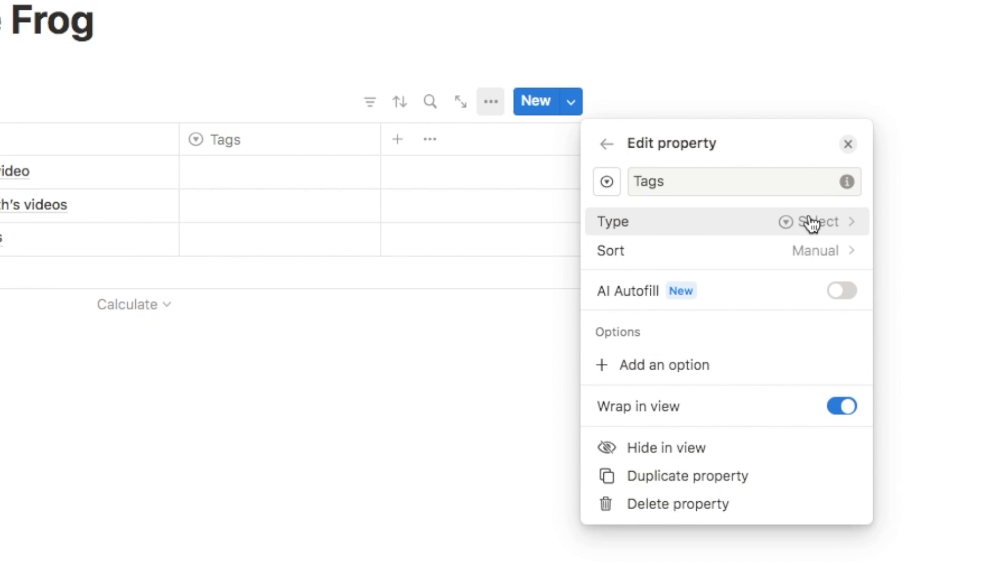
{"action": "left_click", "coordinate": [710, 187]}
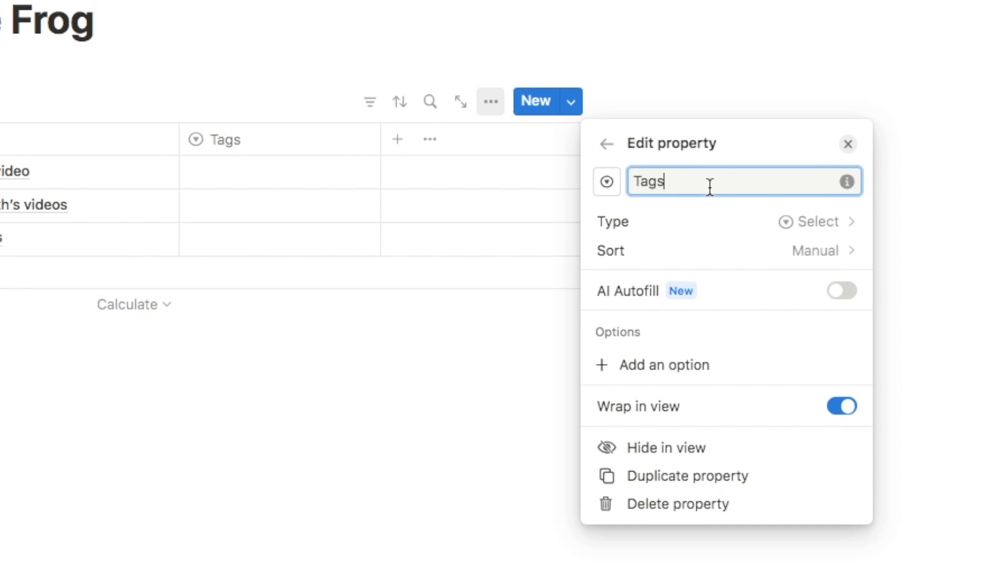
{"action": "key", "text": "BackSpace"}
{"action": "type", "text": "Frog"}
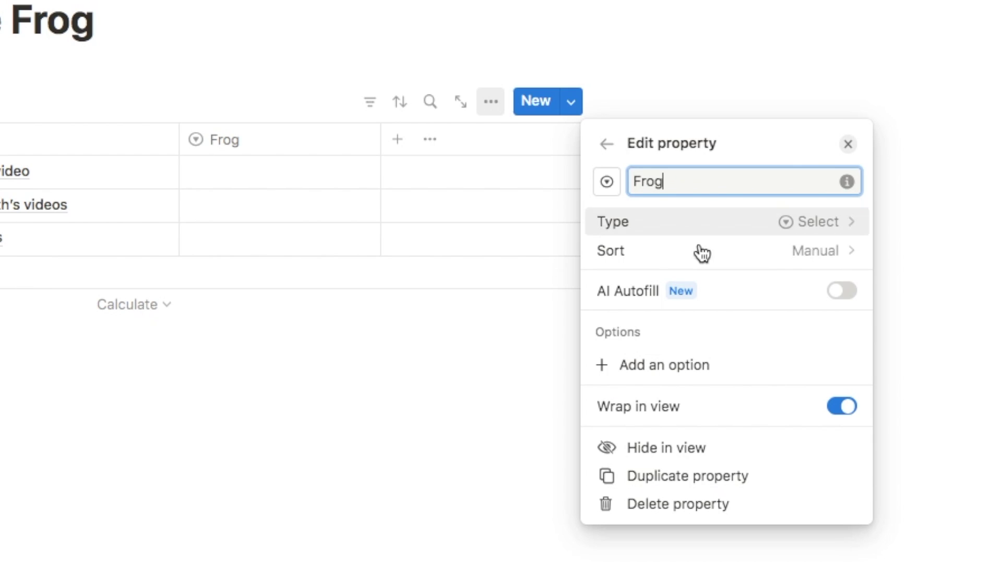
{"action": "left_click", "coordinate": [662, 367]}
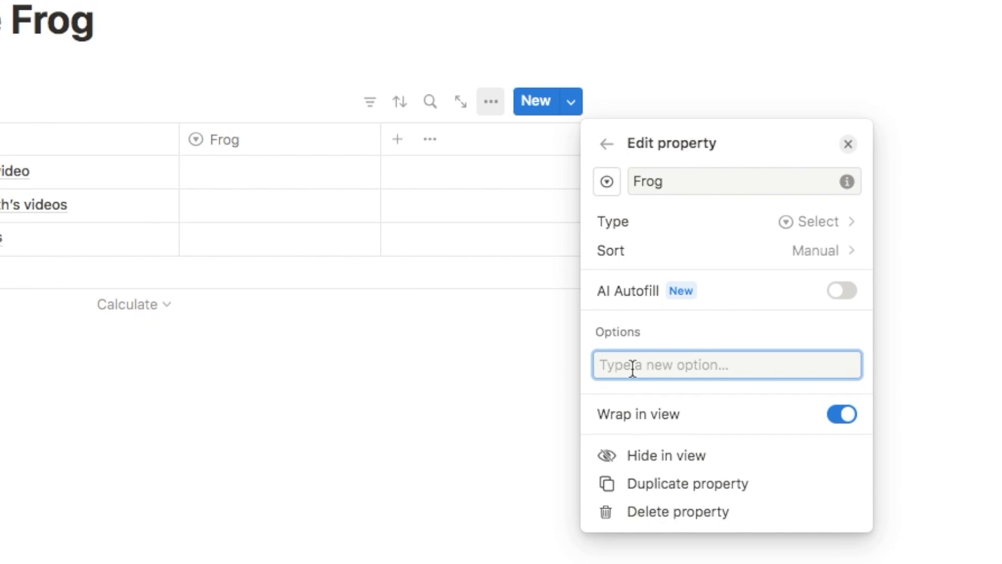
{"action": "type", "text": "Frog"}
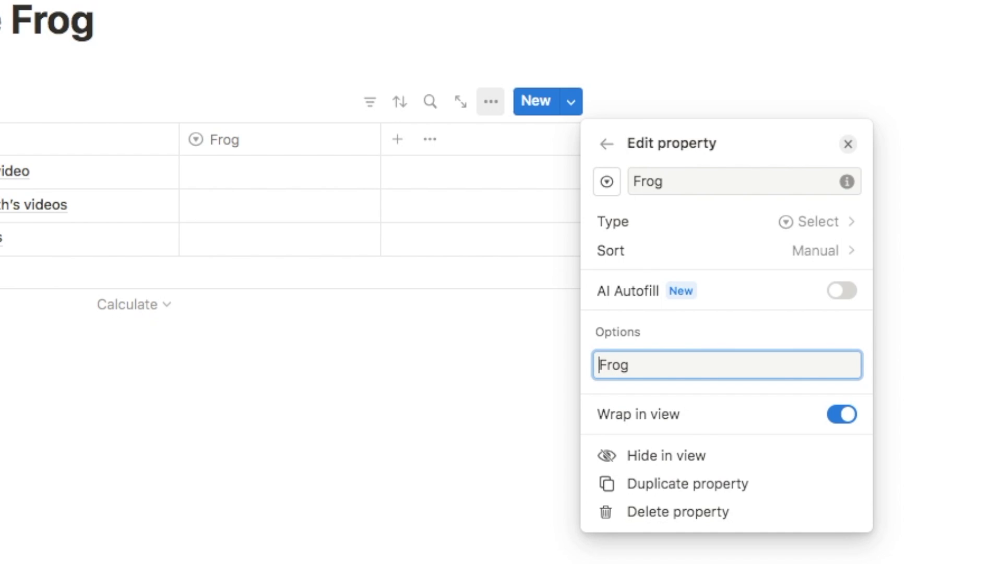
{"action": "left_click", "coordinate": [23, 426]}
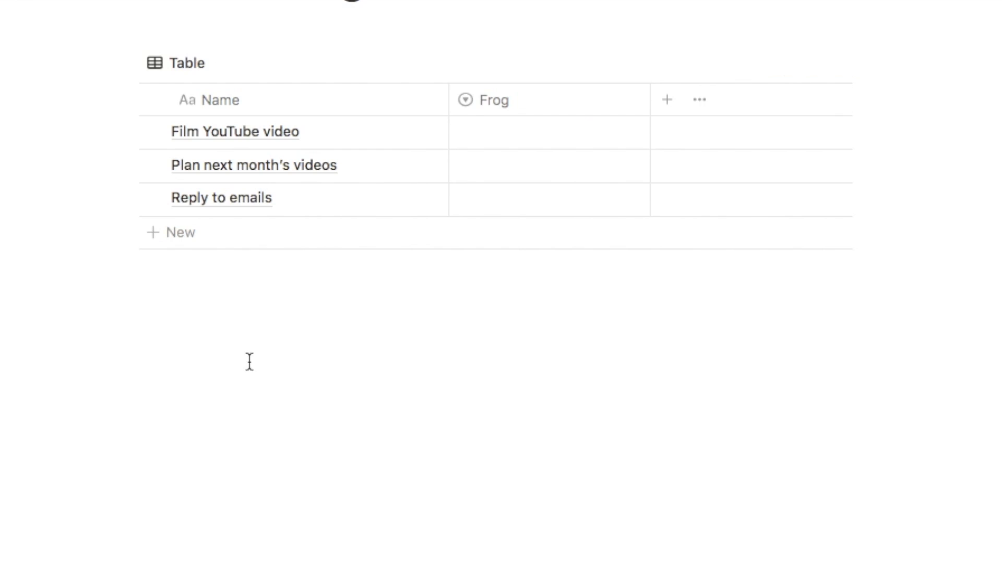
Insert a frog emoji on the empty line below the table and copy it.
{"action": "left_click", "coordinate": [227, 355]}
{"action": "type", "text": ":frog"}
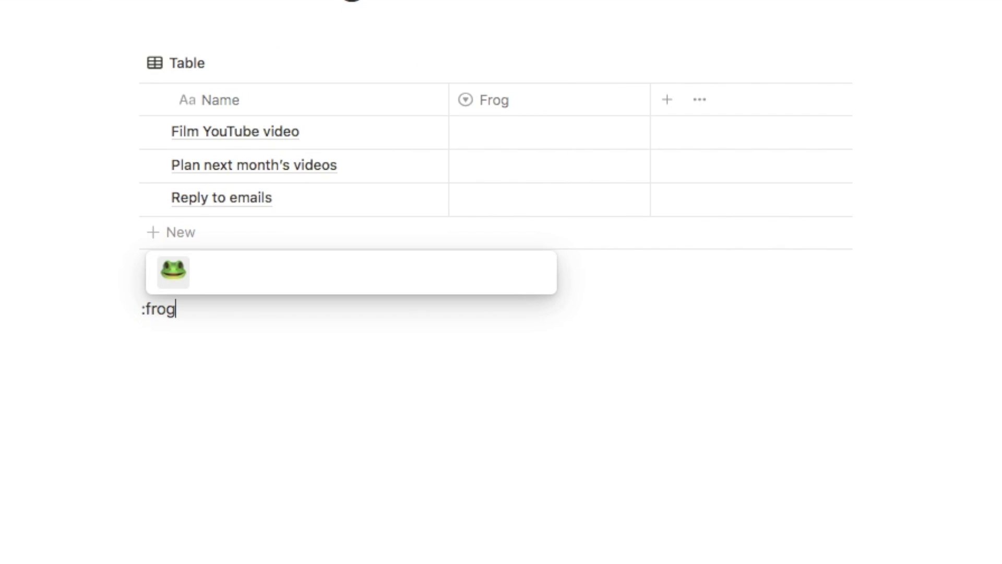
{"action": "left_click", "coordinate": [172, 272]}
{"action": "left_click_drag", "start_coordinate": [168, 313], "coordinate": [140, 311]}
{"action": "key", "text": "super+c"}
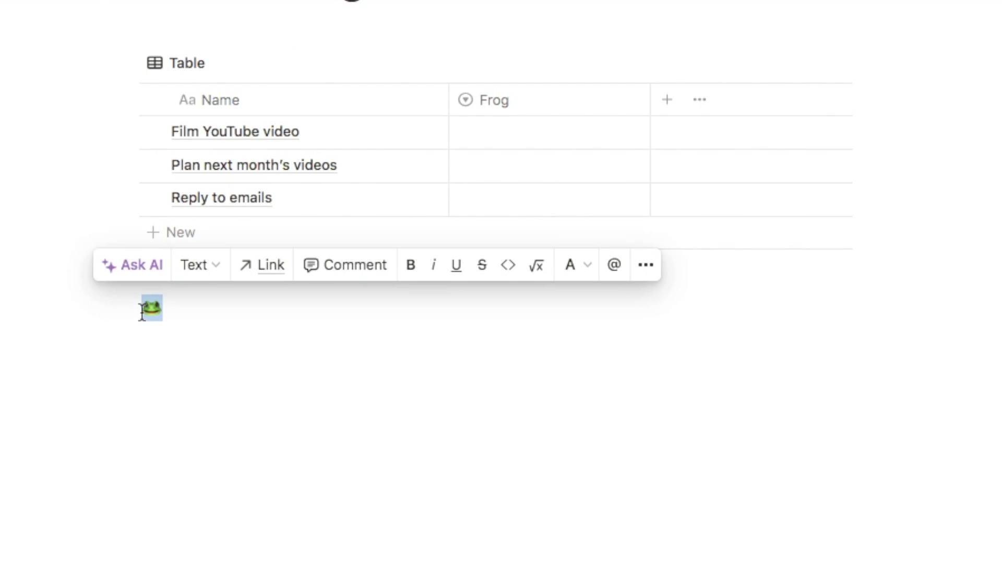
Add a "🐸 Frog" option to the Frog property, using the copied emoji.
{"action": "left_click", "coordinate": [494, 102]}
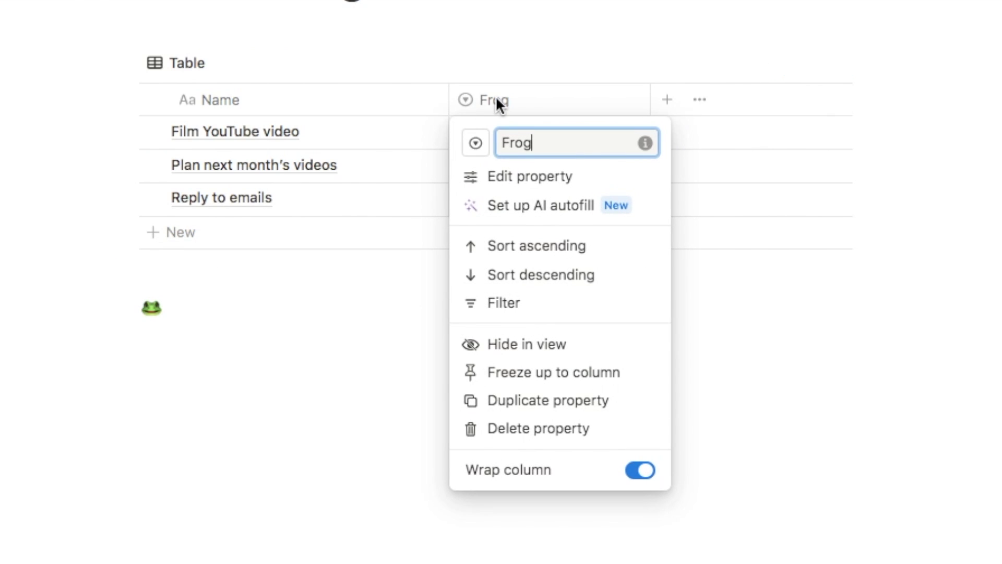
{"action": "left_click", "coordinate": [503, 179]}
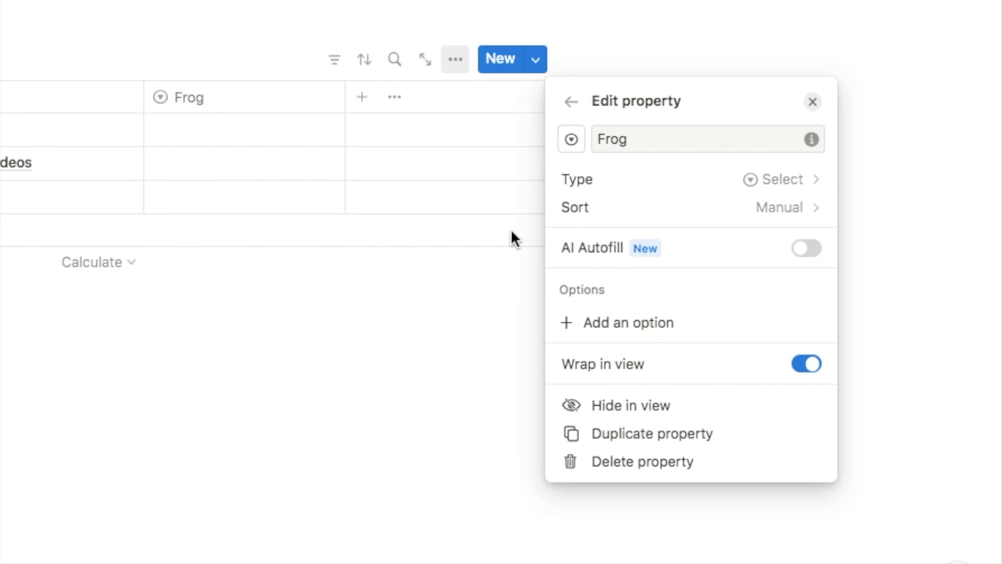
{"action": "left_click", "coordinate": [608, 326]}
{"action": "type", "text": "Fro"}
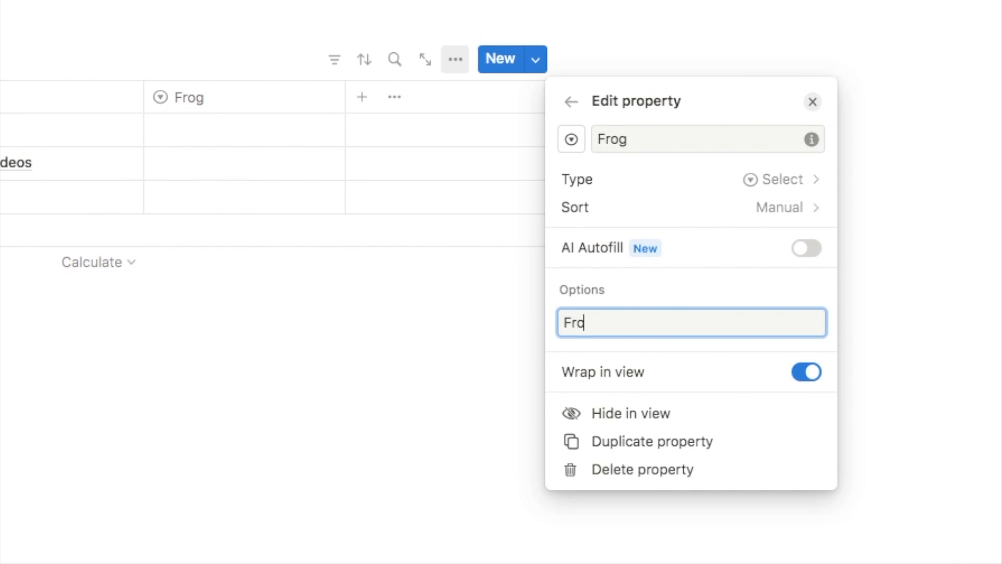
{"action": "key", "text": "super+v"}
{"action": "left_click", "coordinate": [642, 319]}
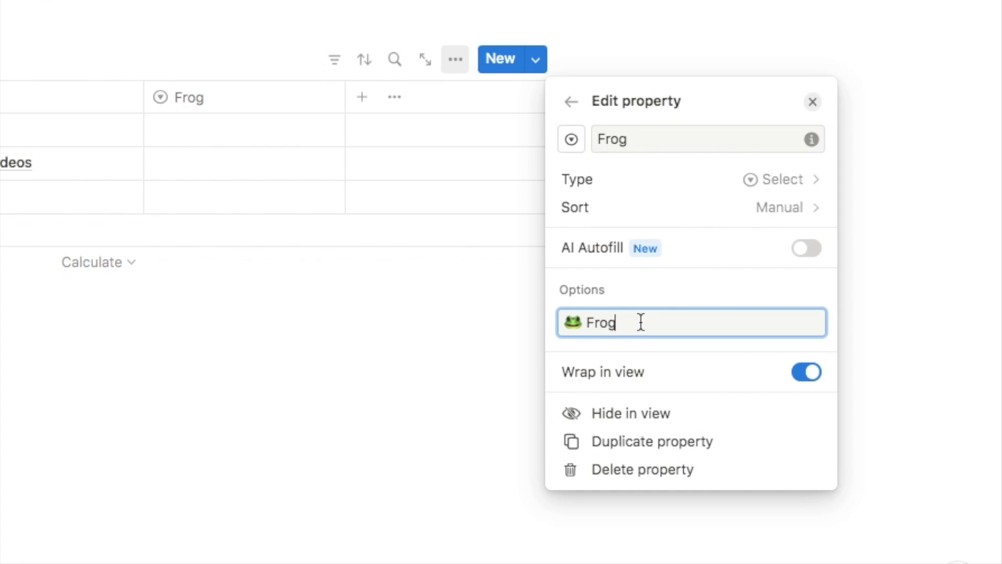
{"action": "key", "text": "Return"}
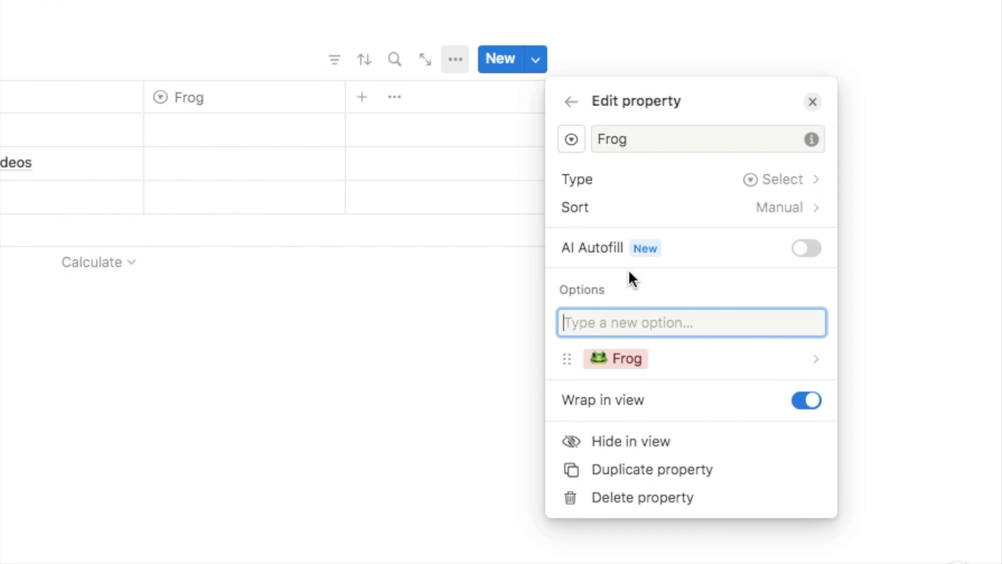
Set the "🐸 Frog" option's color to green and close the property settings.
{"action": "left_click", "coordinate": [614, 363]}
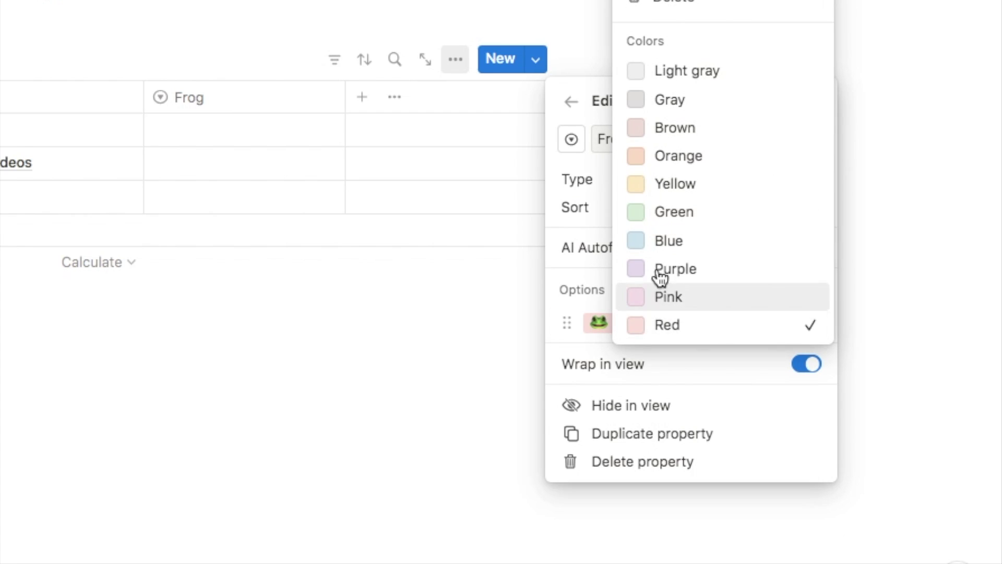
{"action": "left_click", "coordinate": [679, 219]}
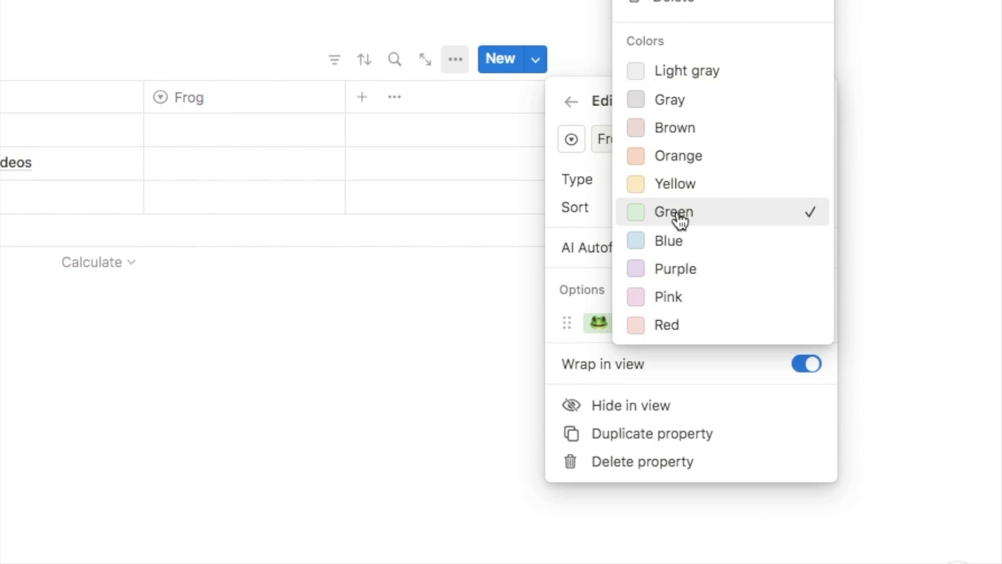
{"action": "left_click", "coordinate": [595, 279]}
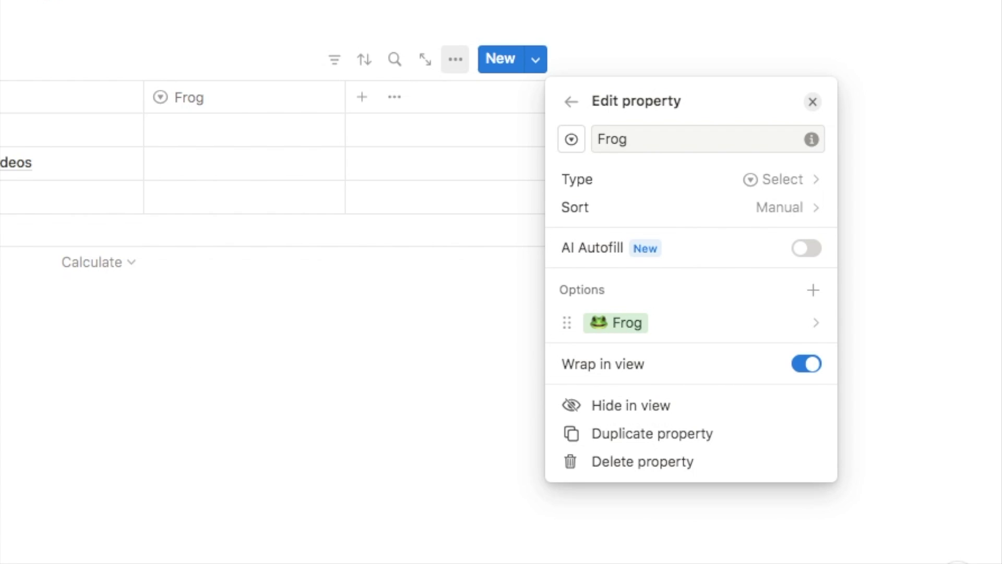
{"action": "key", "text": "Escape"}
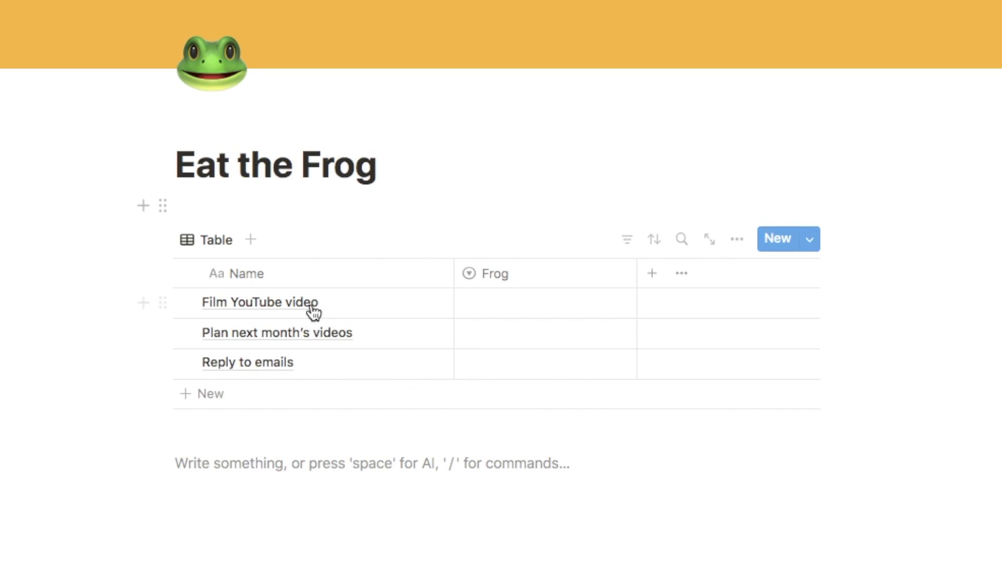
Assign the "🐸 Frog" option to the "Film YouTube video" task in the Frog column.
{"action": "left_click", "coordinate": [508, 310]}
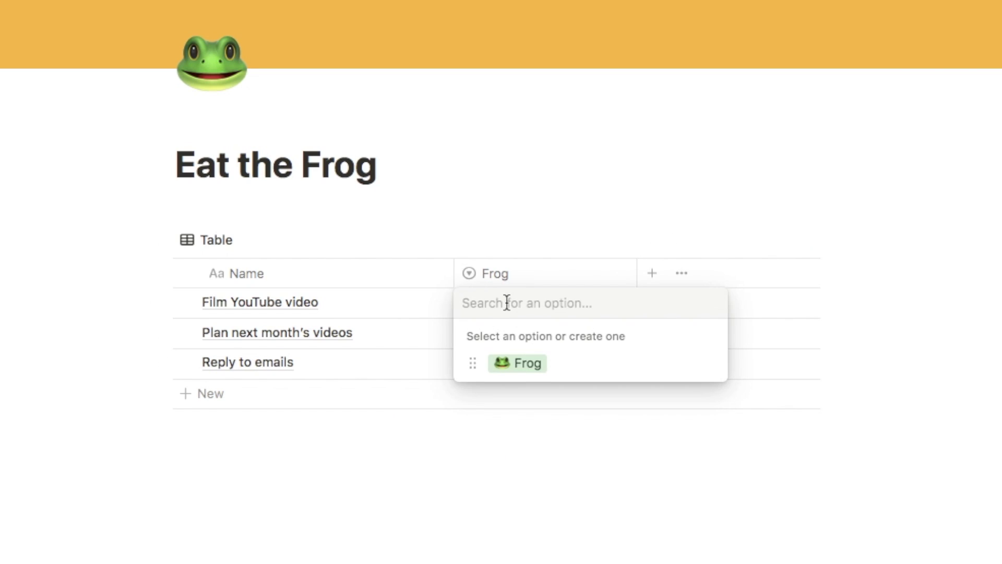
{"action": "left_click", "coordinate": [519, 364]}
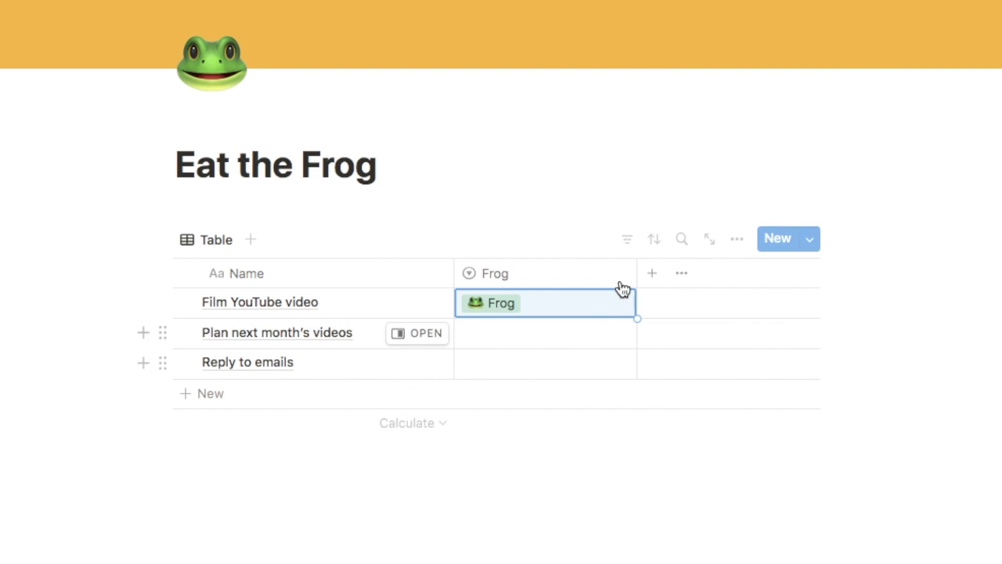
{"action": "key", "text": "Escape"}
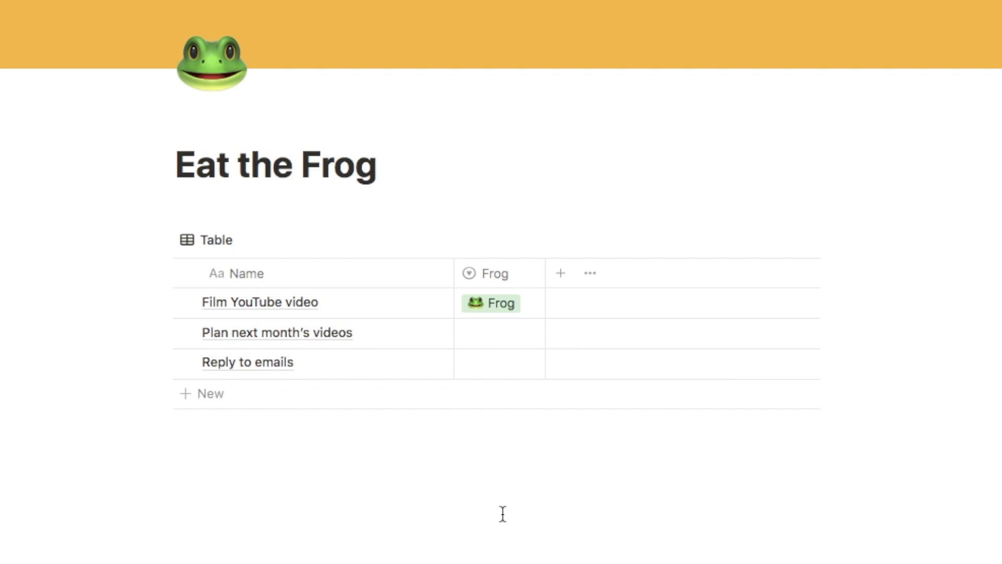
Add a Date property named "Due" to the task table.
{"action": "left_click", "coordinate": [562, 276]}
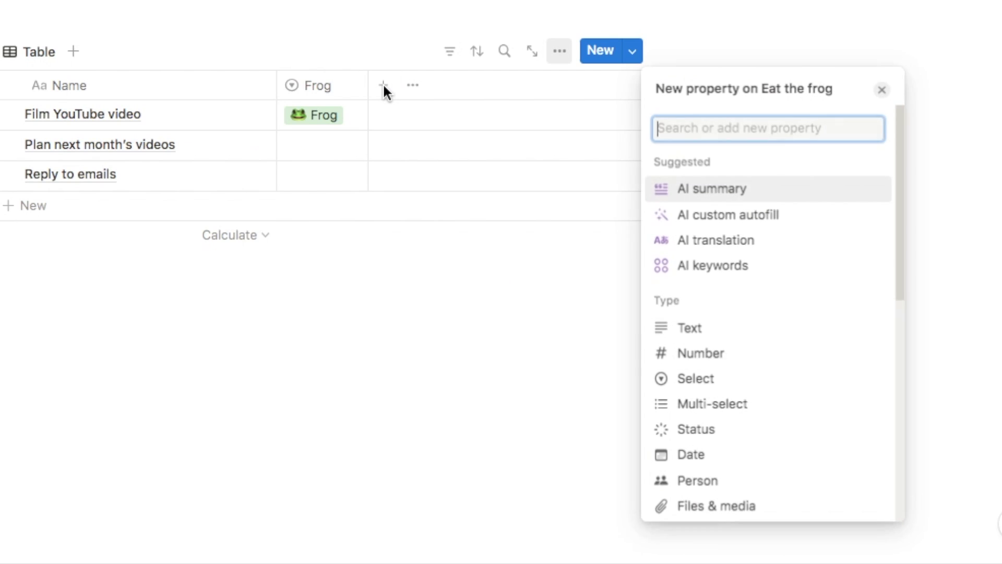
{"action": "type", "text": "date"}
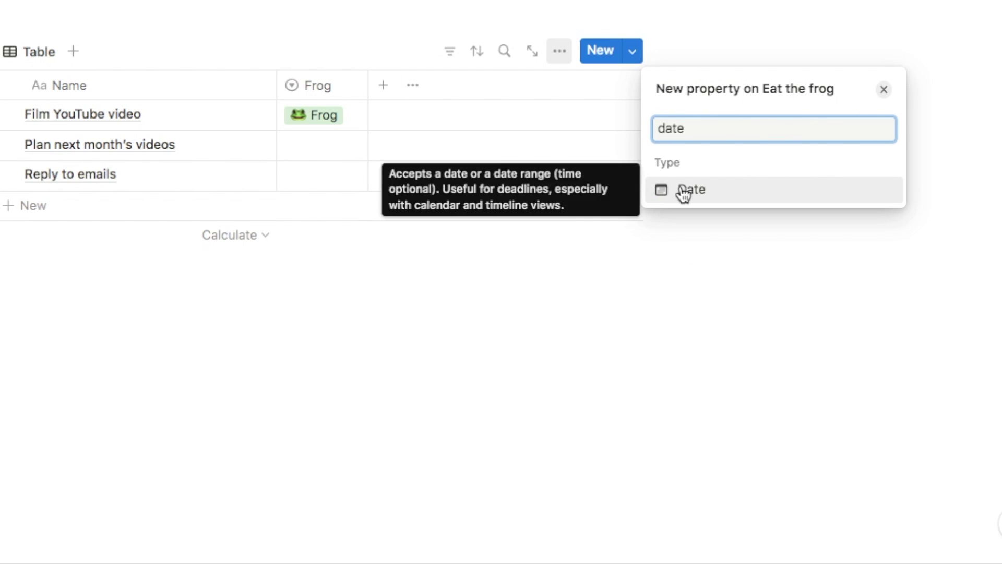
{"action": "left_click", "coordinate": [684, 190]}
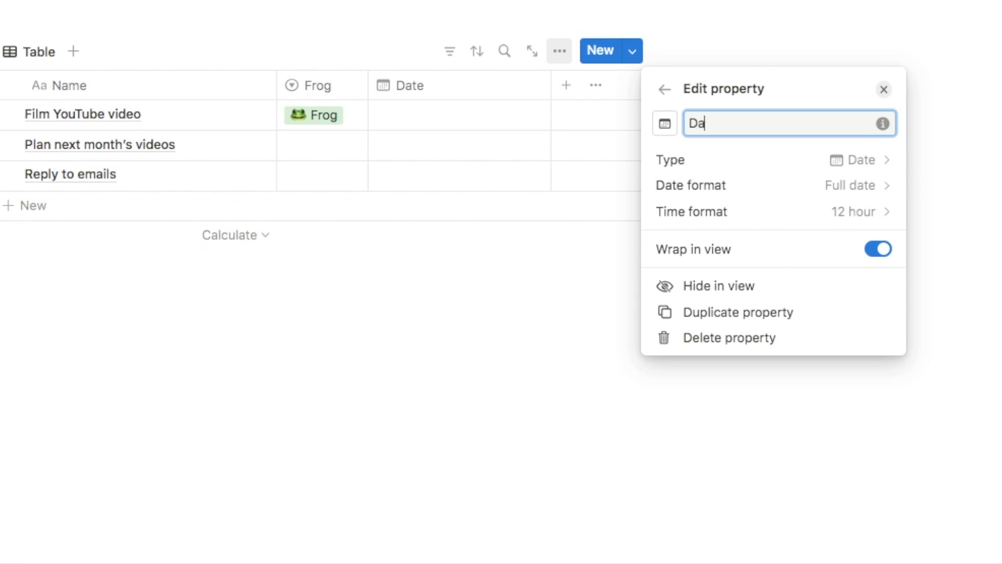
{"action": "left_click", "coordinate": [883, 89]}
Set the due date of the "Film YouTube video" task to May 5, 2024.
{"action": "left_click", "coordinate": [595, 334]}
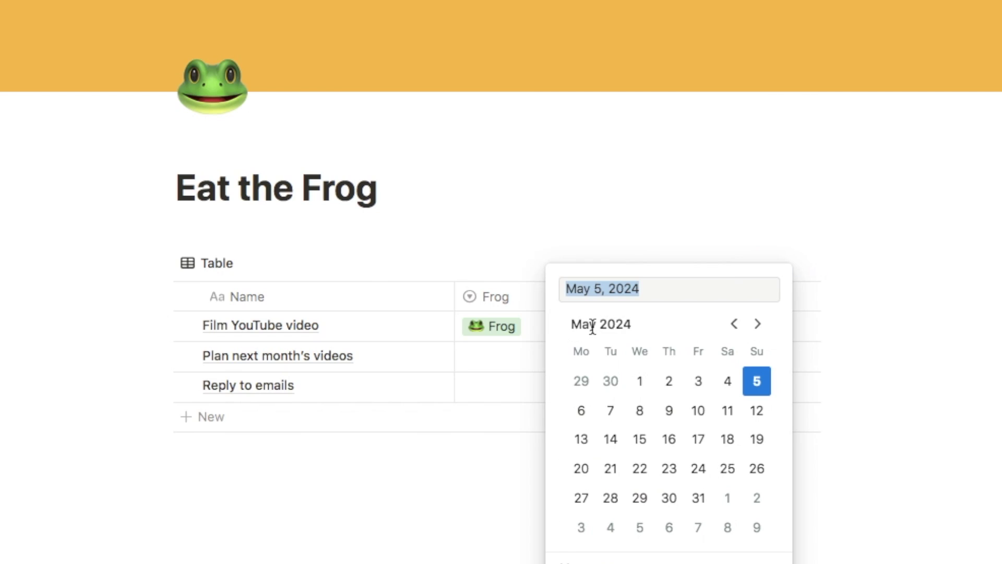
{"action": "left_click", "coordinate": [752, 386]}
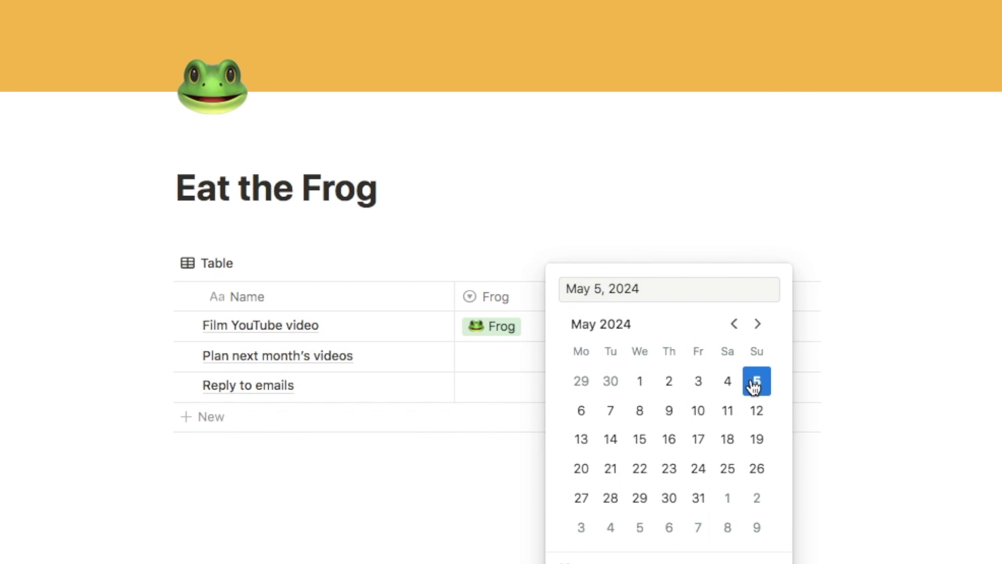
{"action": "key", "text": "Escape"}
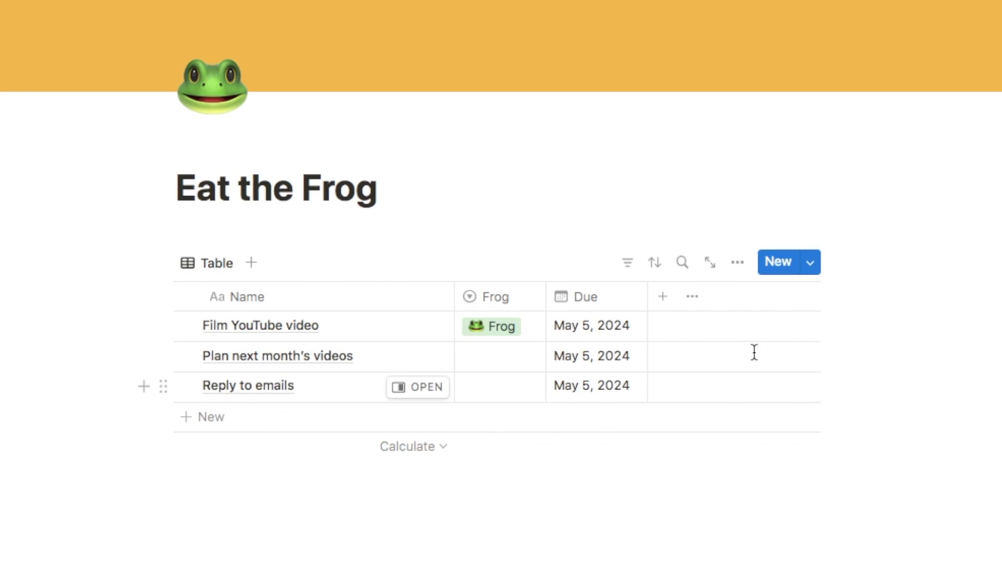
Add a Checkbox property named "Mark as complete" and narrow its column to checkbox width.
{"action": "left_click", "coordinate": [665, 295]}
{"action": "type", "text": "check"}
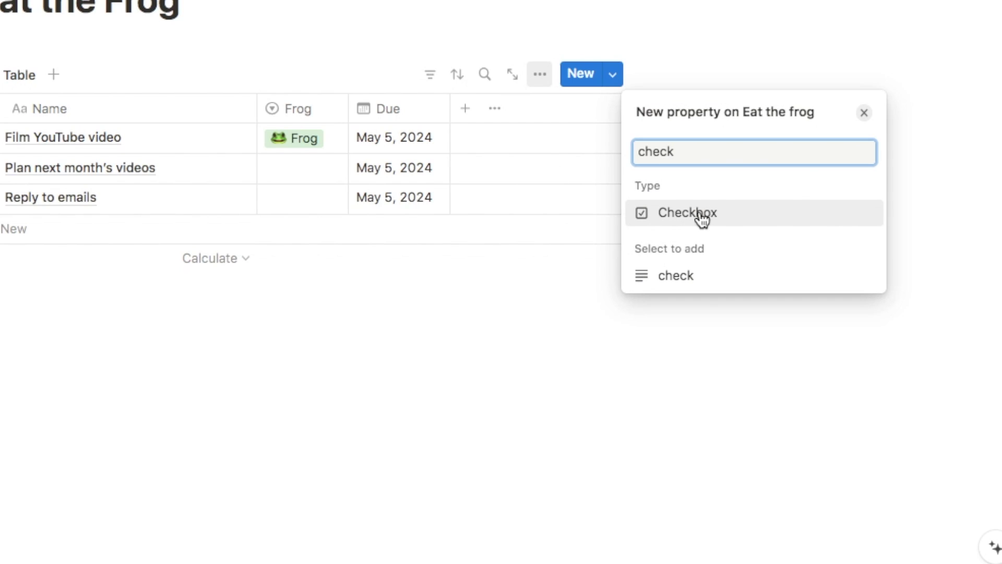
{"action": "left_click", "coordinate": [702, 220]}
{"action": "key", "text": "BackSpace"}
{"action": "type", "text": "Mark a"}
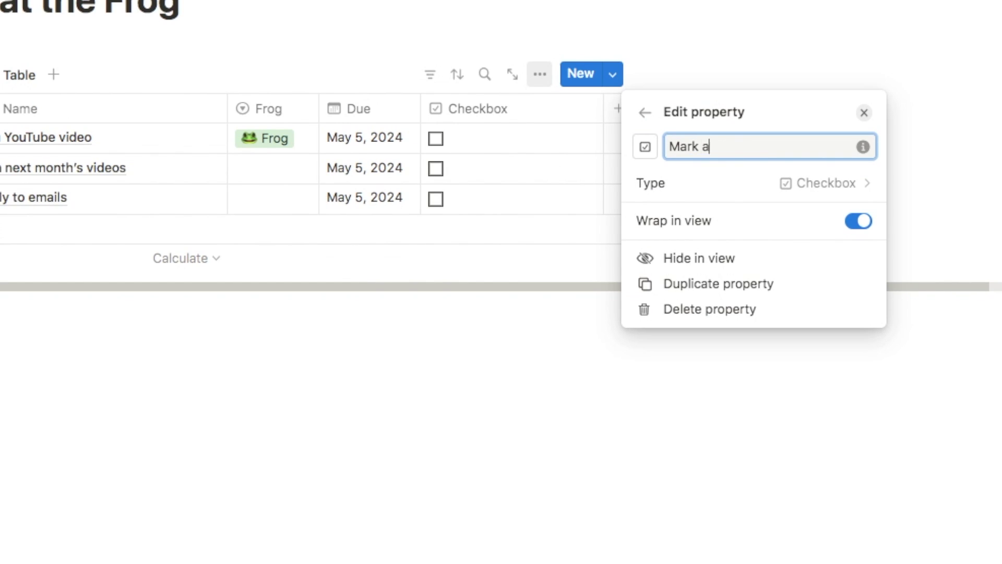
{"action": "type", "text": "s complete"}
{"action": "key", "text": "Escape"}
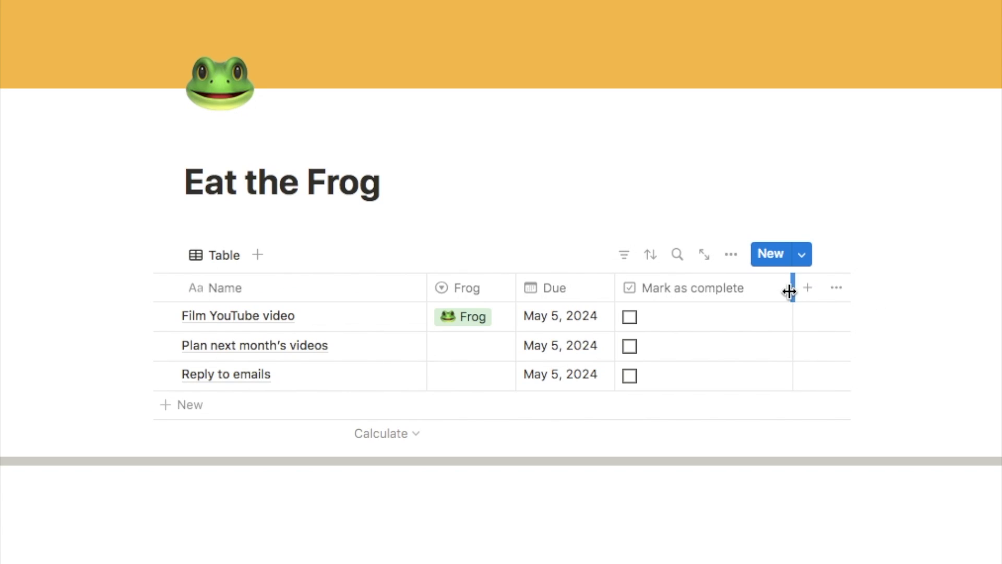
{"action": "left_click_drag", "start_coordinate": [789, 291], "coordinate": [609, 298]}
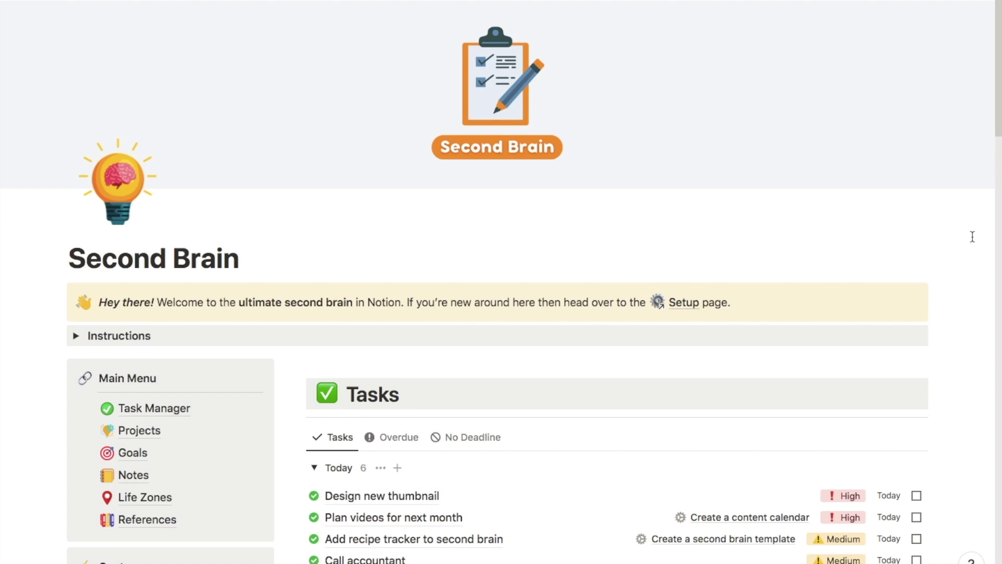
Look through the Second Brain template page, from its tasks down to the projects, goals, life zones and references.
{"action": "scroll", "coordinate": [973, 237], "scroll_direction": "down", "scroll_amount": 2}
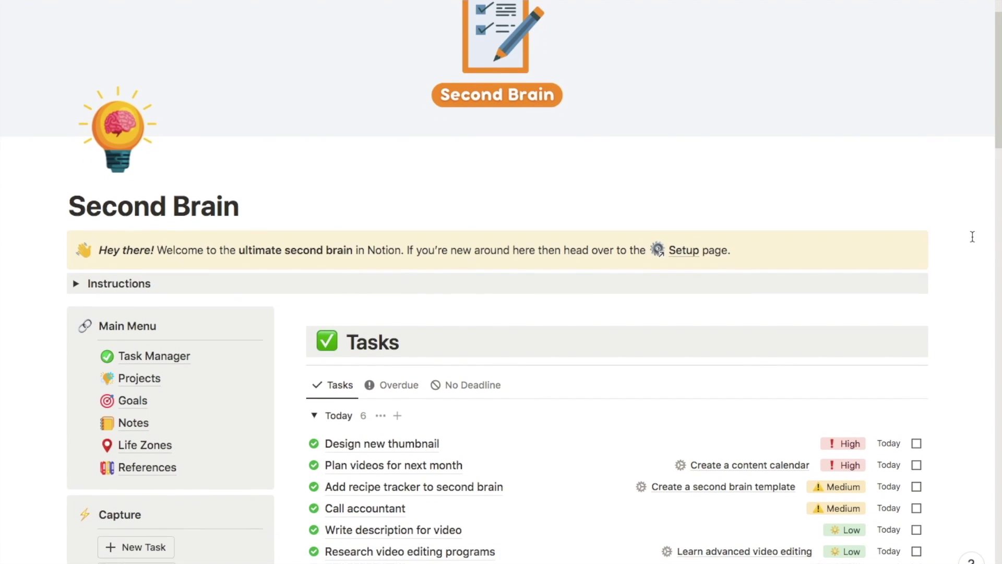
{"action": "scroll", "coordinate": [972, 236], "scroll_direction": "down", "scroll_amount": 5}
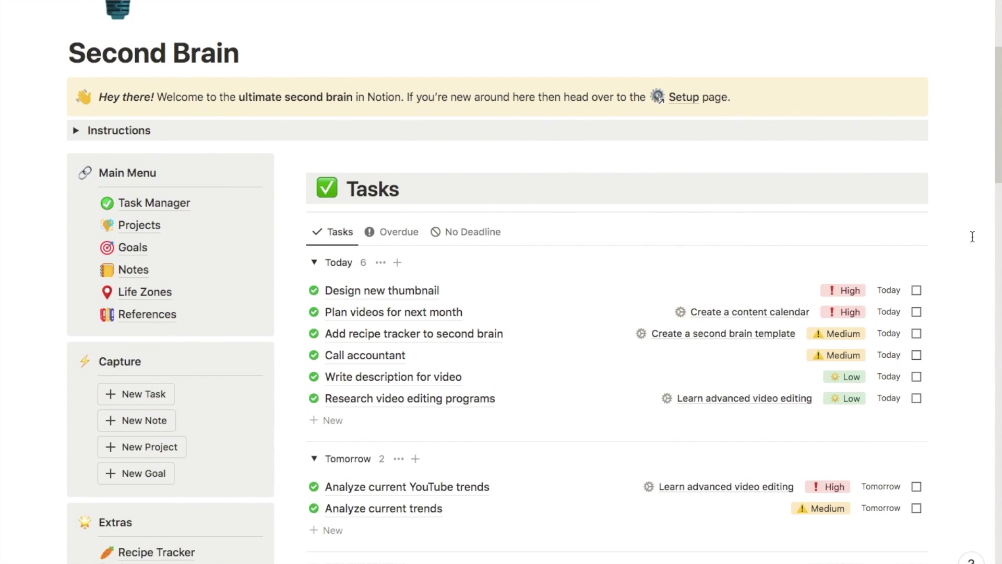
{"action": "scroll", "coordinate": [972, 236], "scroll_direction": "down", "scroll_amount": 6}
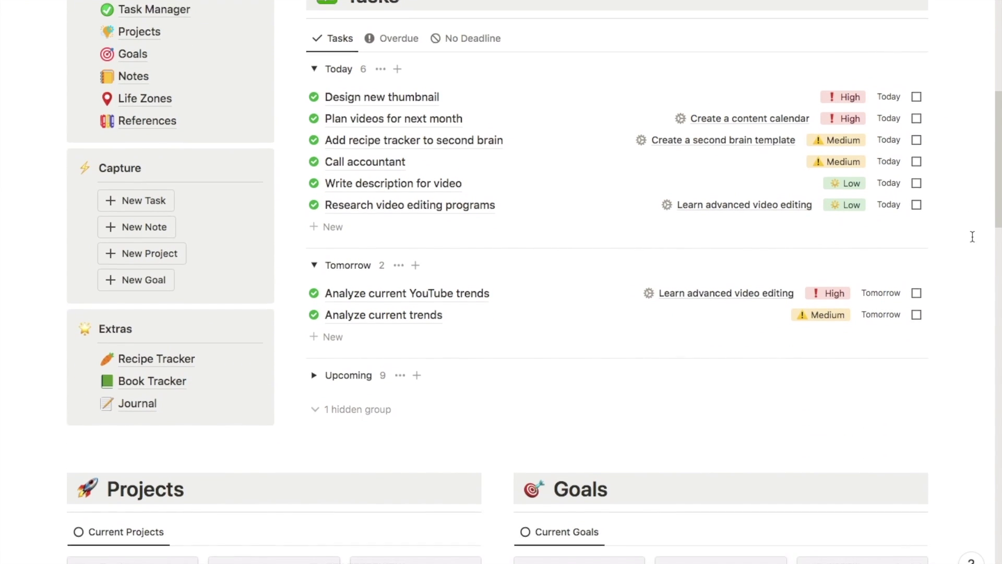
{"action": "scroll", "coordinate": [972, 236], "scroll_direction": "down", "scroll_amount": 8}
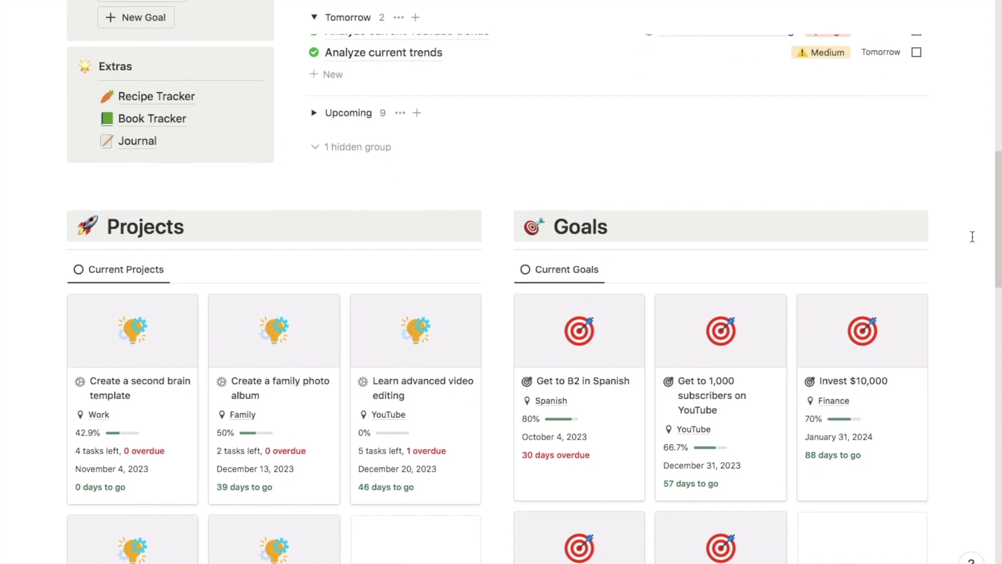
{"action": "scroll", "coordinate": [973, 236], "scroll_direction": "down", "scroll_amount": 6}
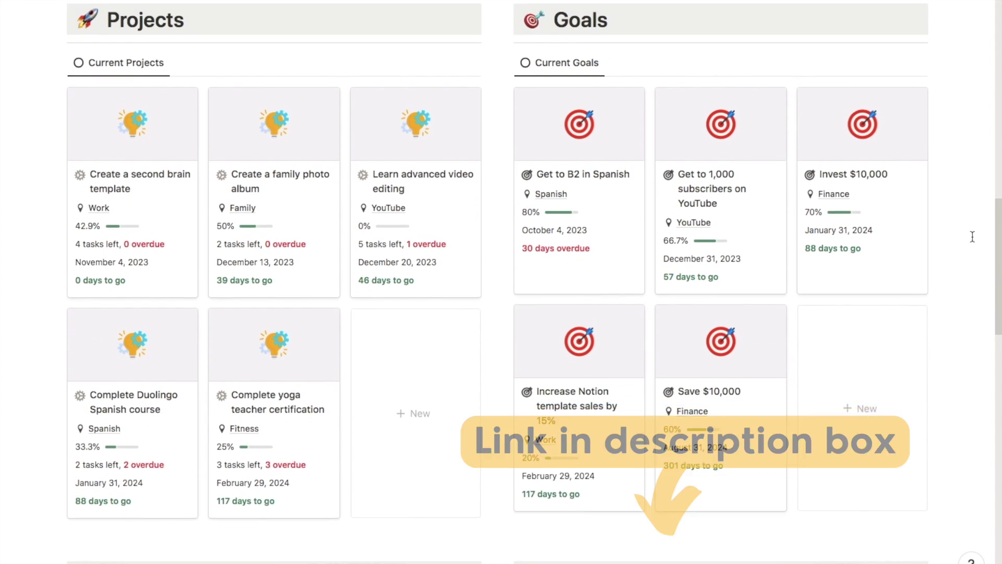
{"action": "scroll", "coordinate": [973, 236], "scroll_direction": "down", "scroll_amount": 8}
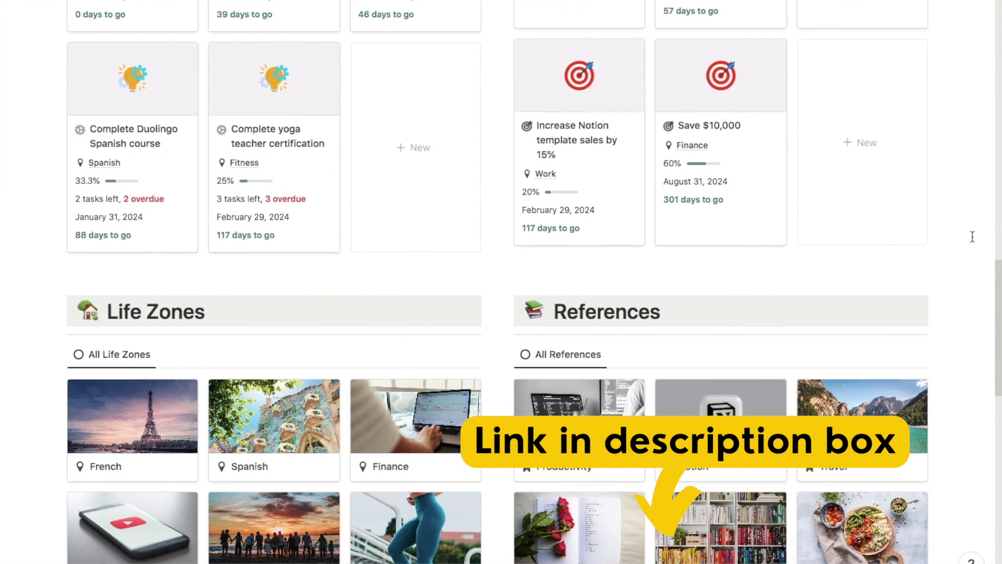
{"action": "scroll", "coordinate": [972, 237], "scroll_direction": "down", "scroll_amount": 8}
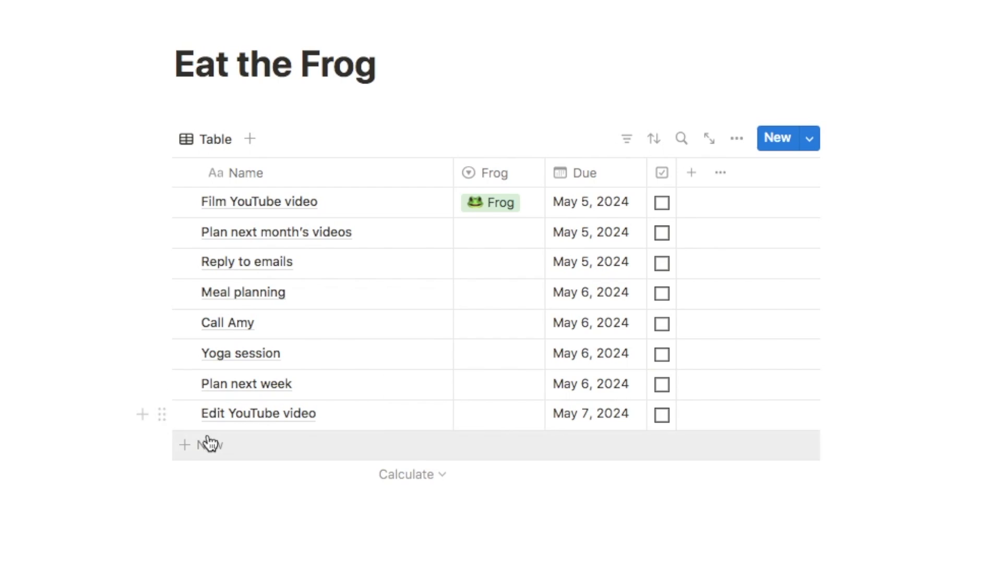
Select all eight tasks in the Eat the Frog table and give them the checkmark icon.
{"action": "left_click_drag", "start_coordinate": [69, 199], "coordinate": [277, 415]}
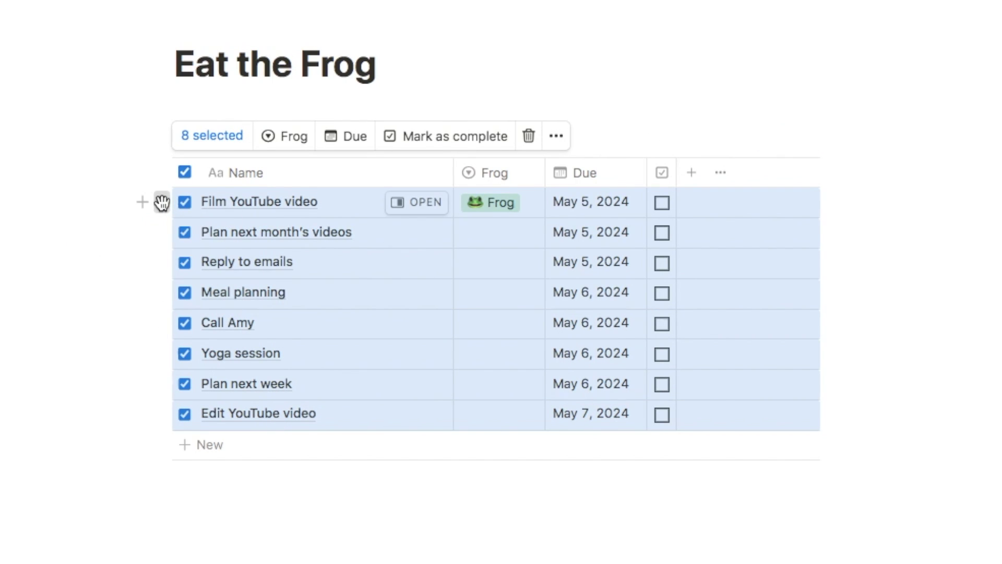
{"action": "left_click", "coordinate": [162, 202]}
{"action": "left_click", "coordinate": [140, 273]}
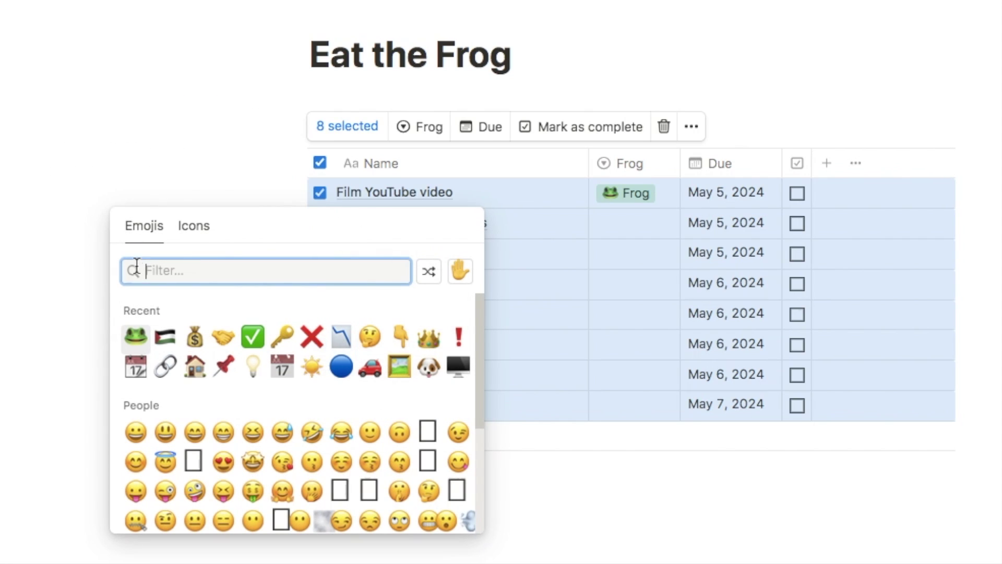
{"action": "left_click", "coordinate": [184, 227]}
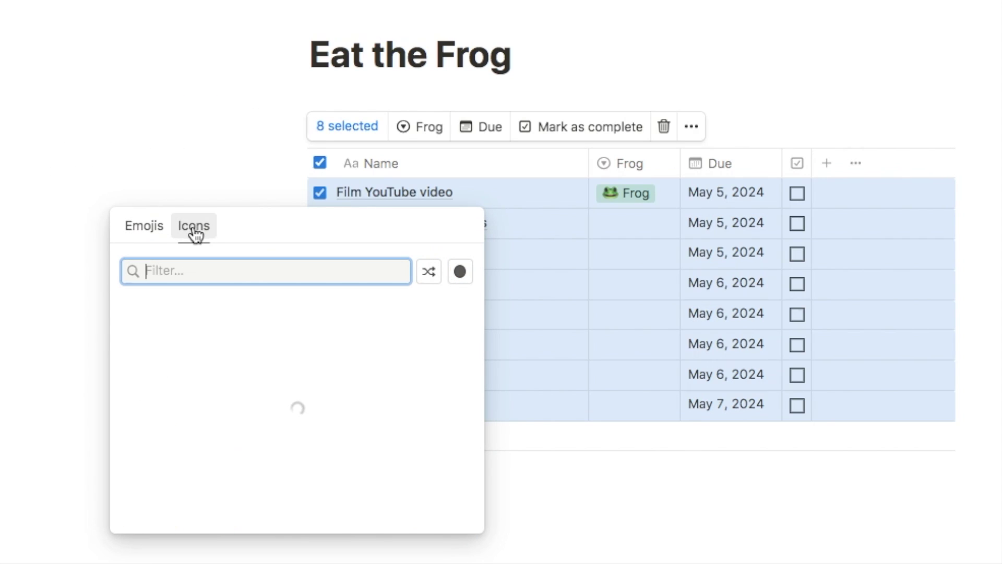
{"action": "left_click", "coordinate": [166, 342]}
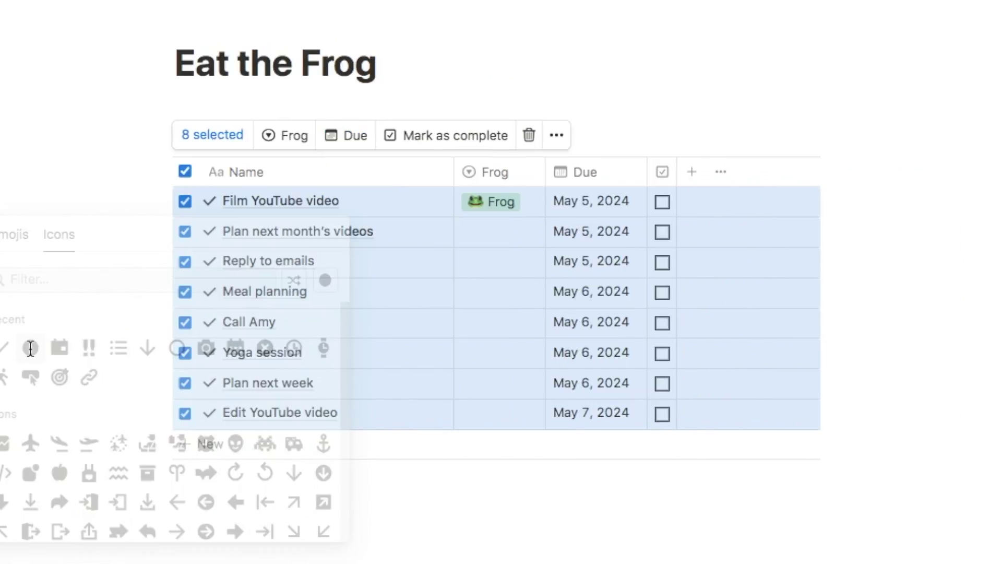
{"action": "key", "text": "Escape"}
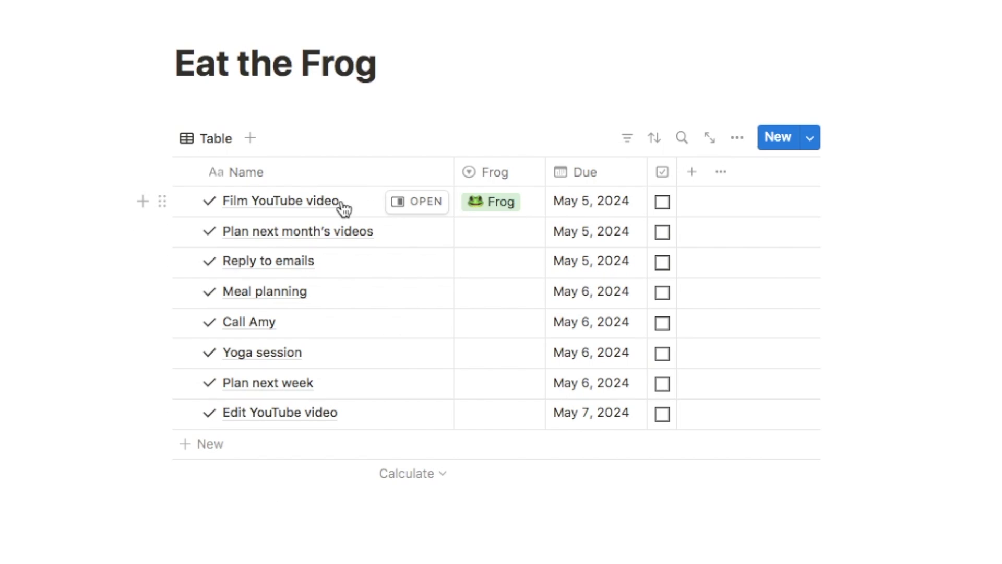
Duplicate the Table view and name the copy "Today's FROG".
{"action": "left_click", "coordinate": [205, 137]}
{"action": "left_click", "coordinate": [226, 301]}
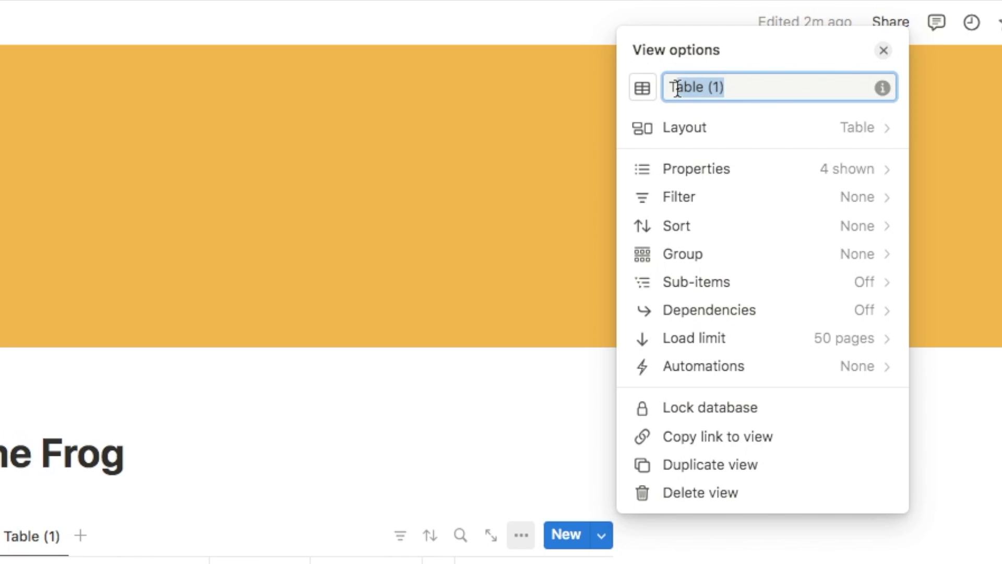
{"action": "type", "text": "T"}
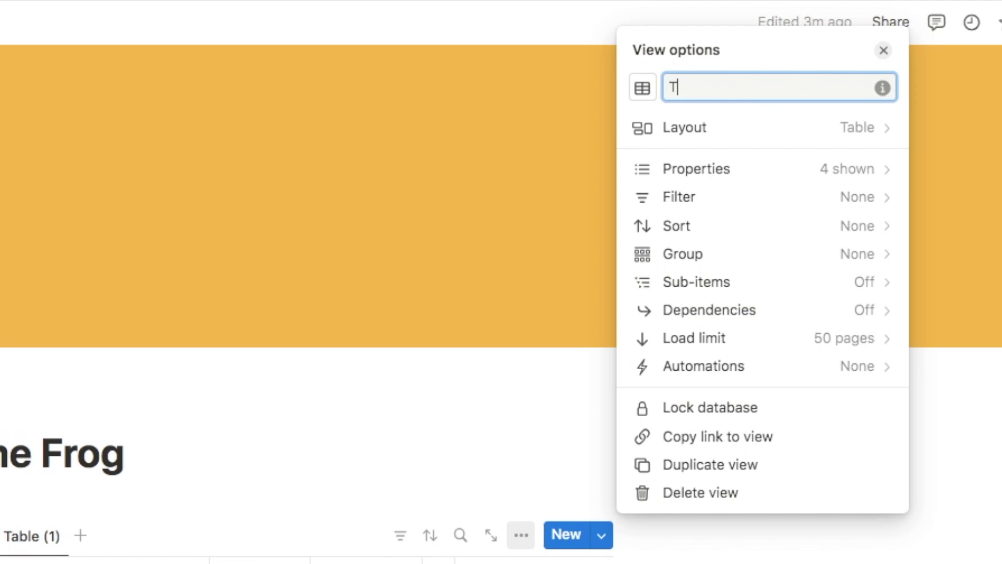
{"action": "type", "text": "oday's FROG"}
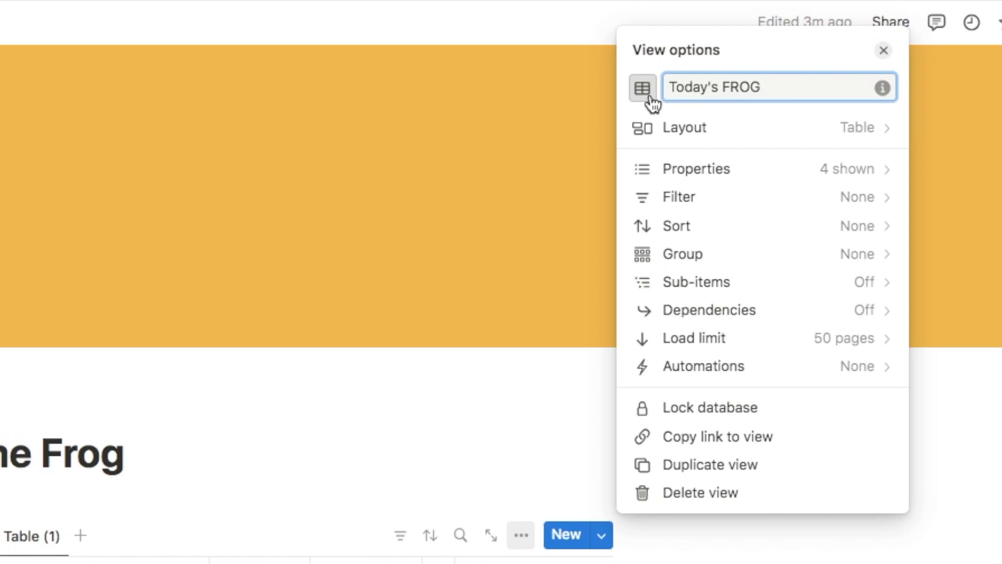
Give the "Today's FROG" view the double exclamation mark icon and place it before the Table view.
{"action": "left_click", "coordinate": [646, 92]}
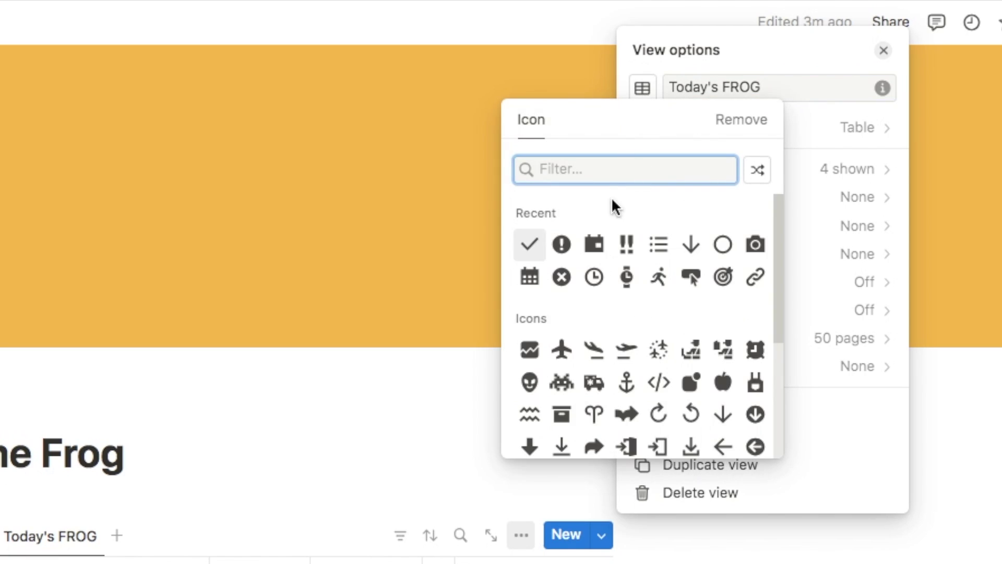
{"action": "left_click", "coordinate": [627, 254]}
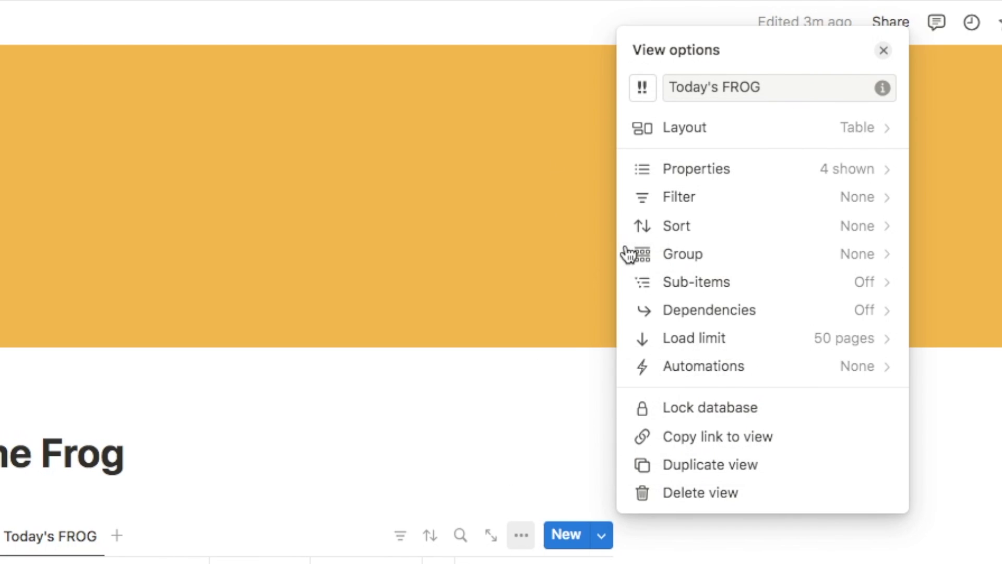
{"action": "left_click", "coordinate": [84, 544]}
{"action": "left_click_drag", "start_coordinate": [85, 544], "coordinate": [16, 539]}
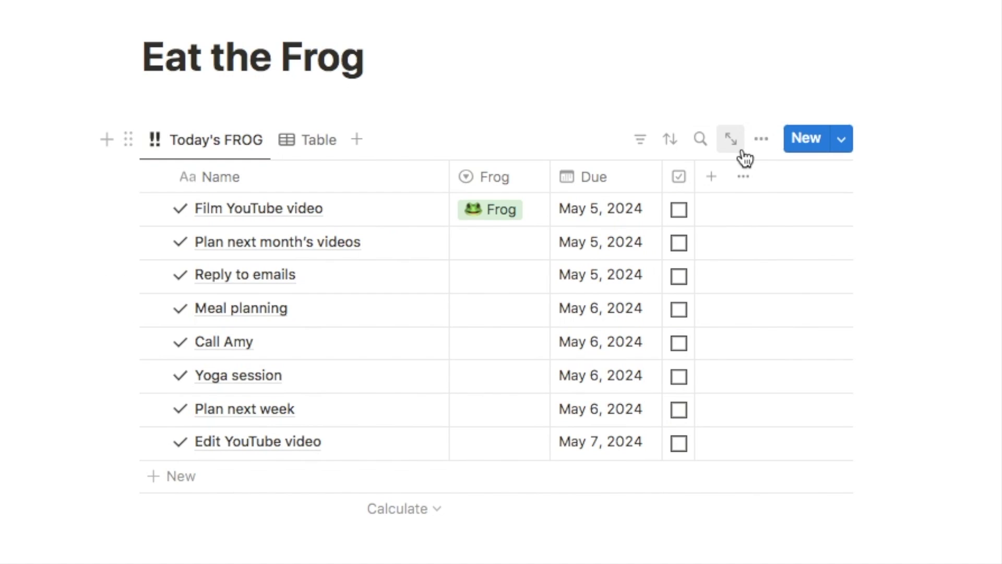
Change the layout of the "Today's FROG" view to Gallery.
{"action": "left_click", "coordinate": [760, 148]}
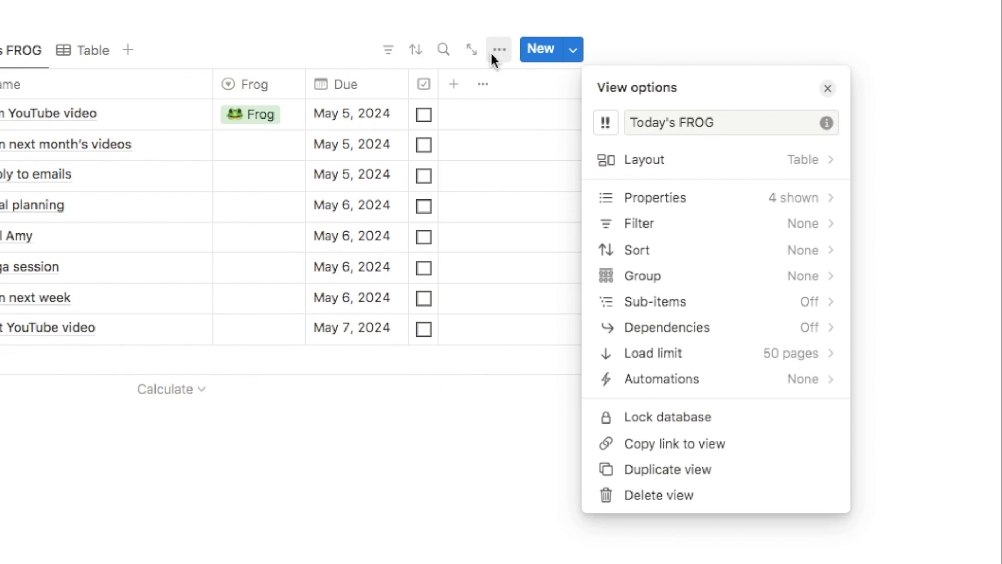
{"action": "left_click", "coordinate": [650, 160]}
{"action": "left_click", "coordinate": [797, 216]}
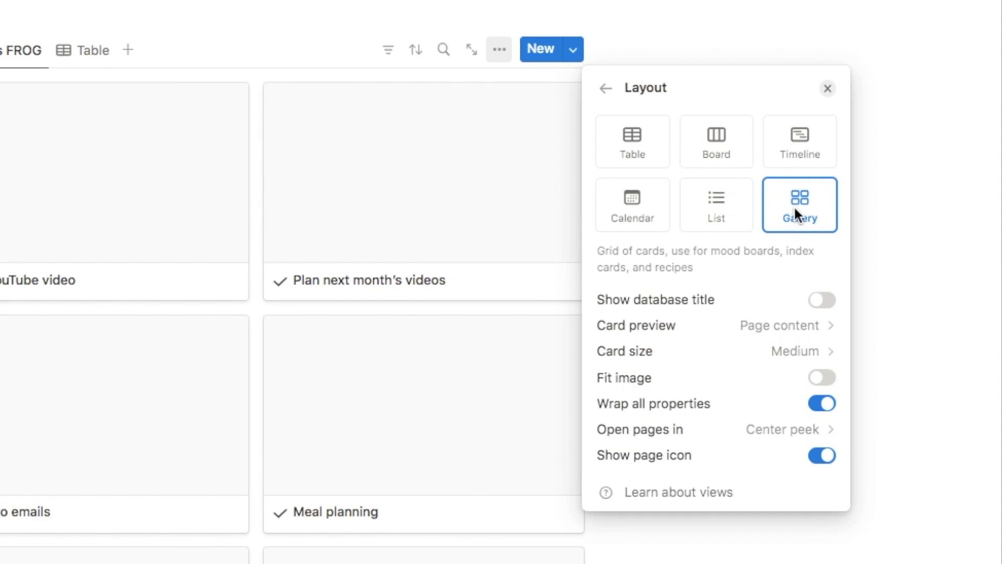
{"action": "left_click", "coordinate": [604, 93]}
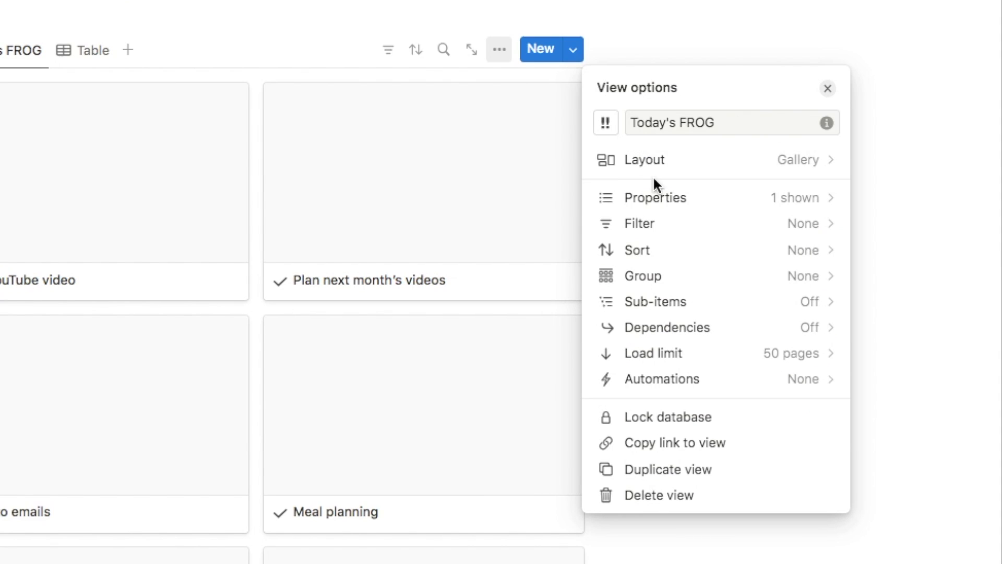
Show the Due and Mark as complete properties on the cards of the "Today's FROG" gallery.
{"action": "left_click", "coordinate": [655, 198]}
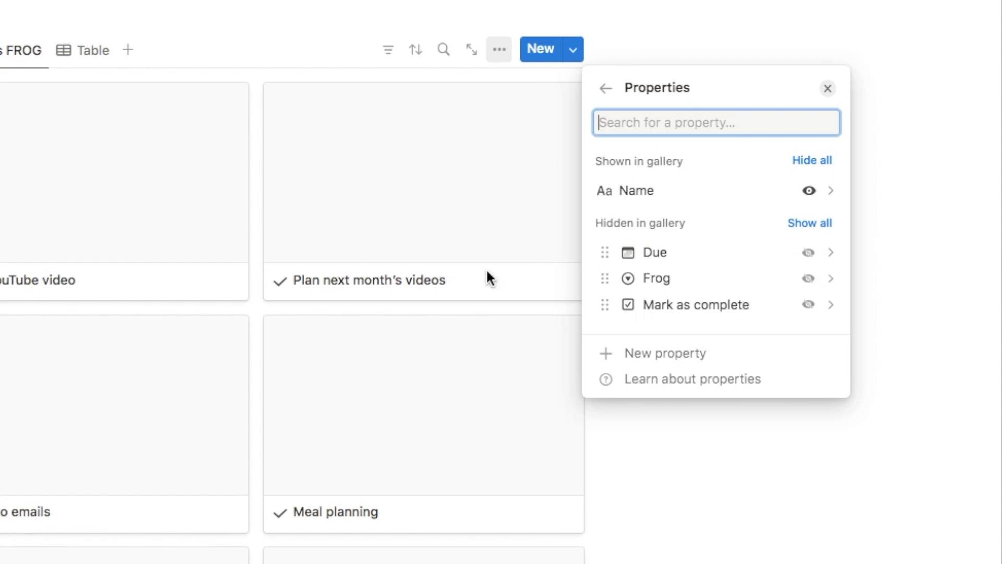
{"action": "left_click", "coordinate": [809, 252]}
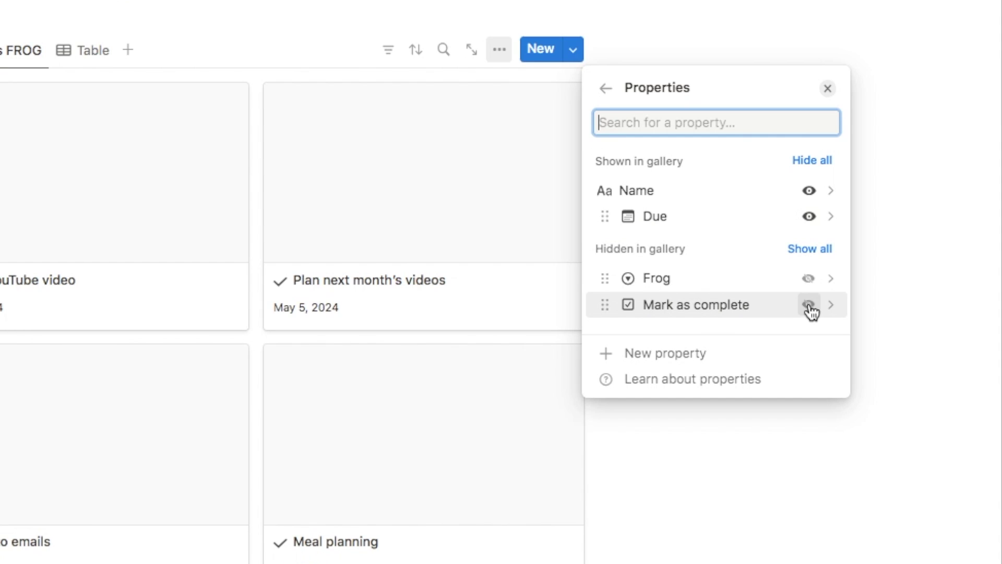
{"action": "left_click", "coordinate": [809, 305]}
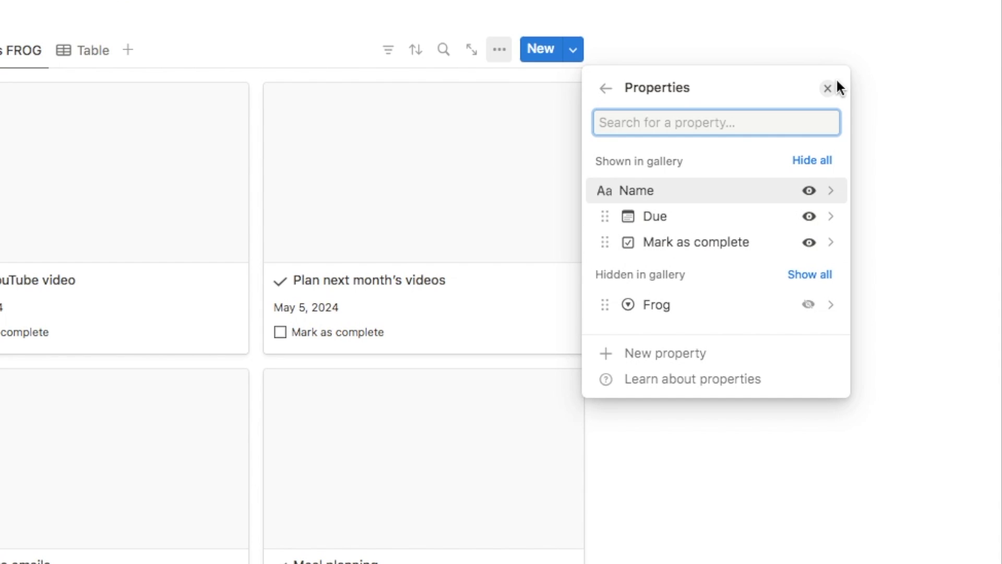
{"action": "left_click", "coordinate": [834, 85]}
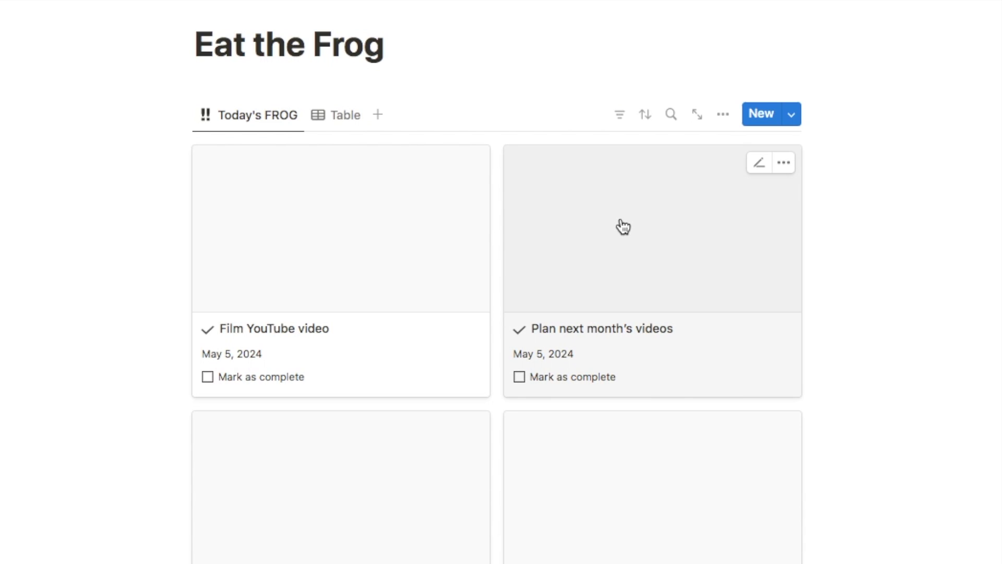
Add an advanced filter to the "Today's FROG" view with the rule Frog is Frog.
{"action": "left_click", "coordinate": [615, 114]}
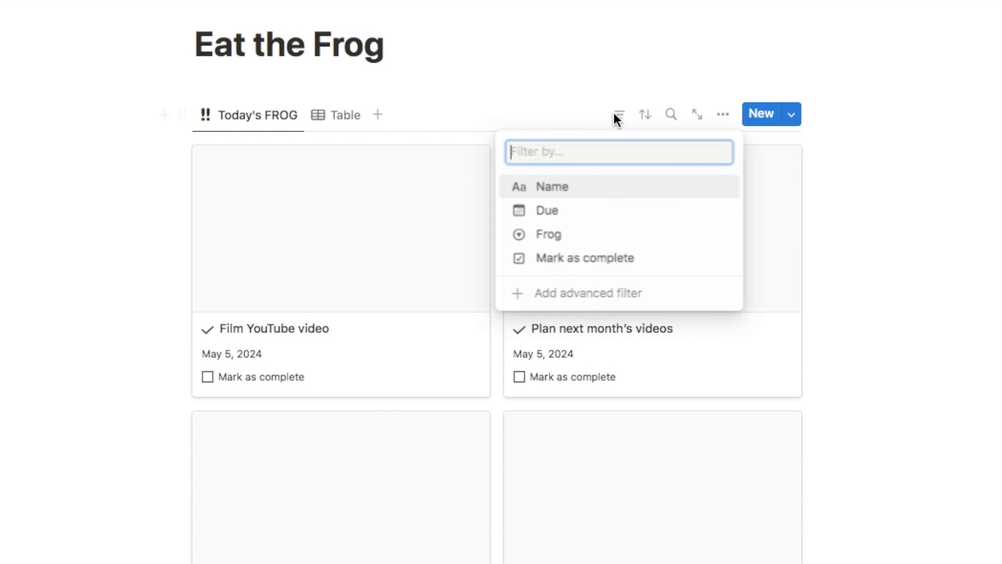
{"action": "left_click", "coordinate": [586, 294]}
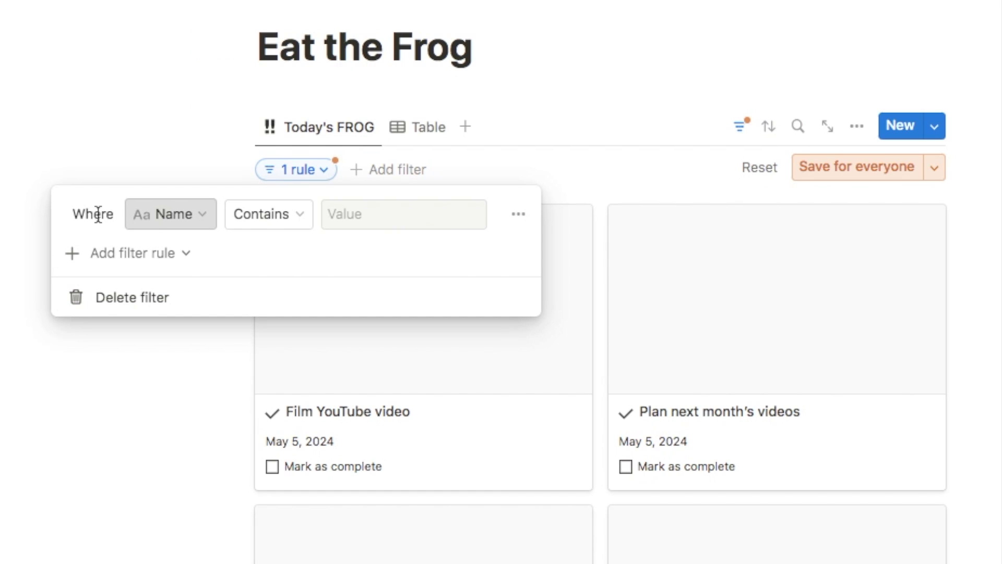
{"action": "left_click", "coordinate": [163, 215]}
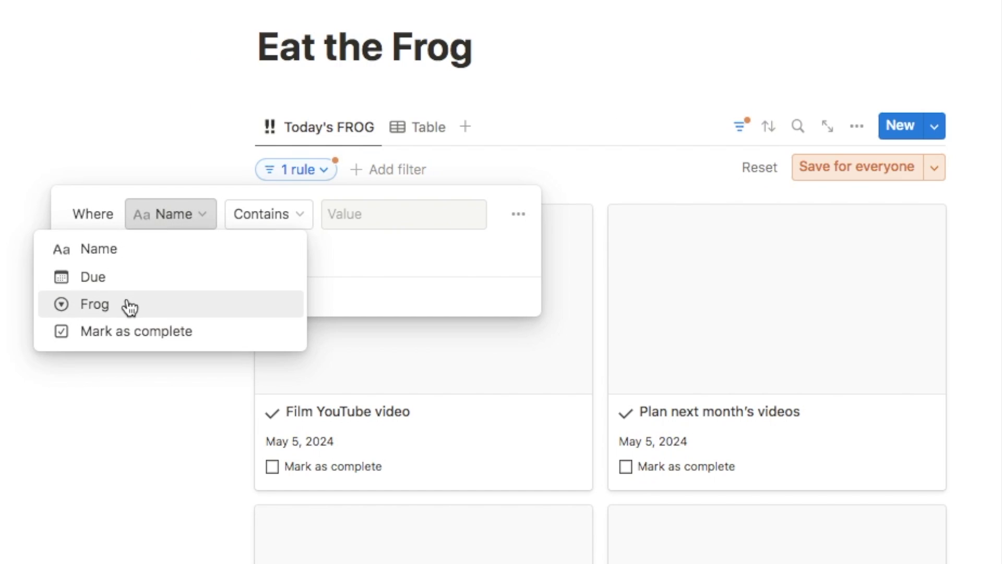
{"action": "left_click", "coordinate": [121, 312]}
{"action": "left_click", "coordinate": [353, 214]}
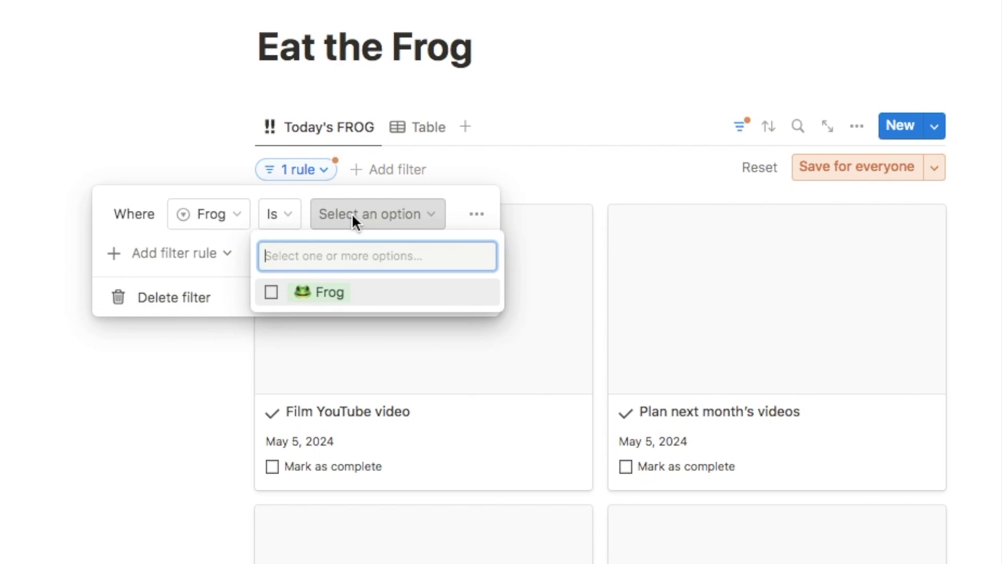
{"action": "left_click", "coordinate": [324, 297]}
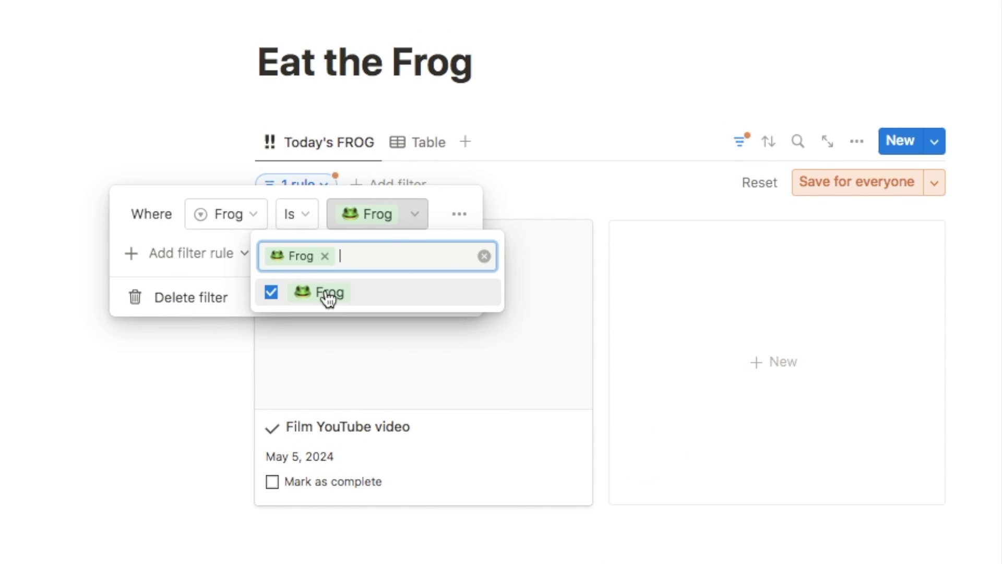
{"action": "left_click", "coordinate": [441, 201]}
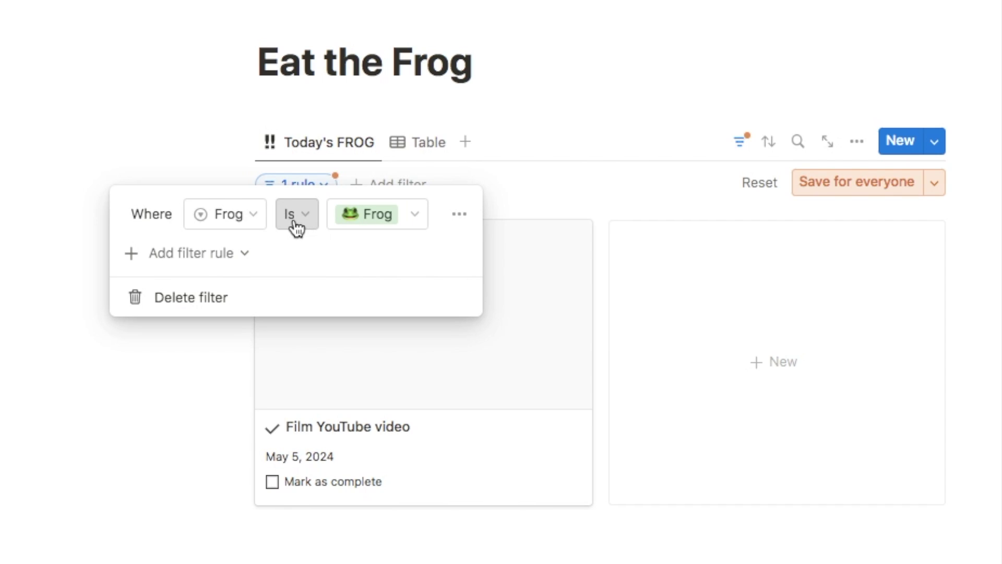
Add a second filter rule requiring the Due start date to be Today and save the filter for everyone.
{"action": "left_click", "coordinate": [163, 255]}
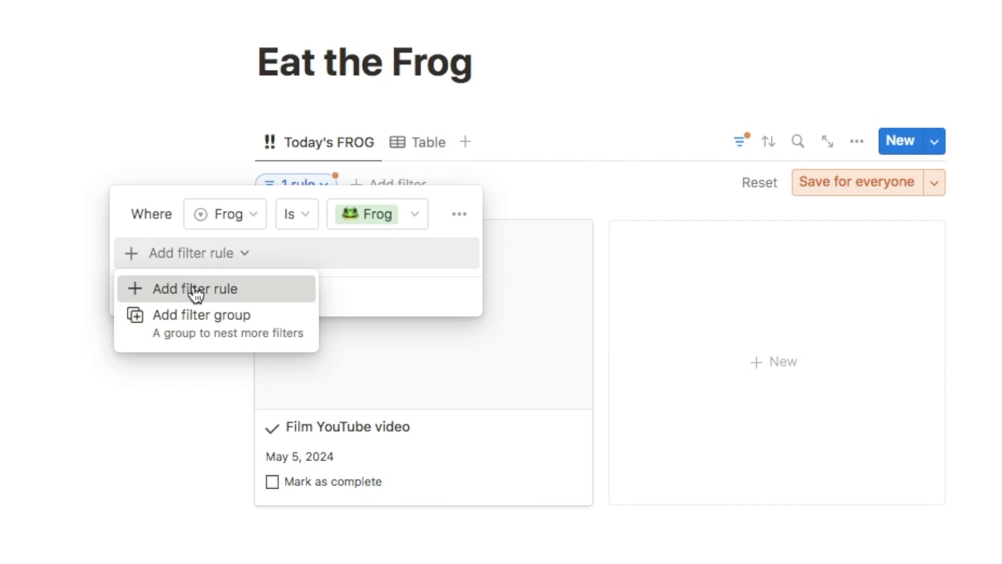
{"action": "left_click", "coordinate": [195, 291]}
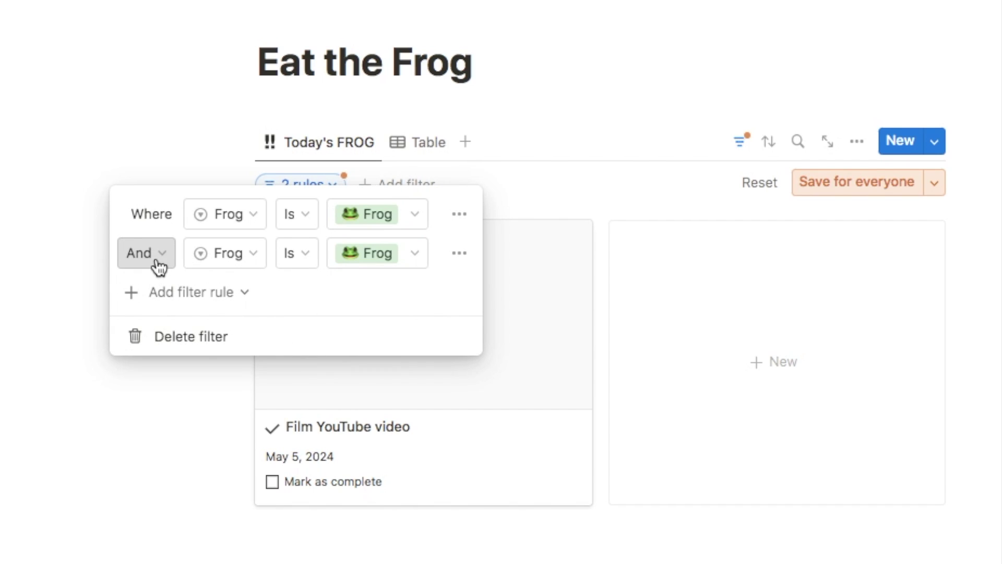
{"action": "left_click", "coordinate": [214, 252]}
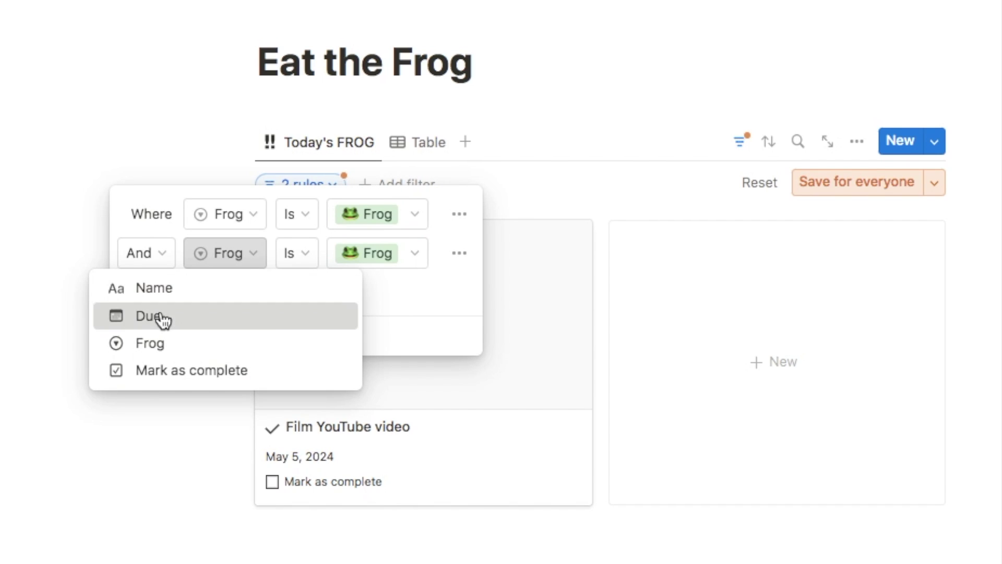
{"action": "left_click", "coordinate": [161, 316]}
{"action": "left_click", "coordinate": [336, 253]}
{"action": "left_click", "coordinate": [289, 288]}
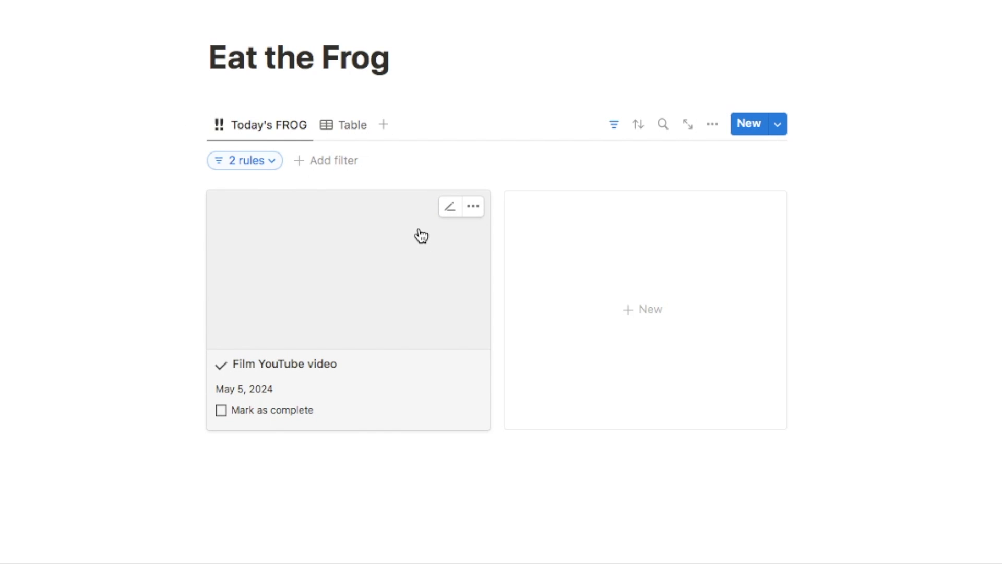
Open the "Film YouTube video" card and insert the green frog cover image from Canva into its empty page.
{"action": "scroll", "coordinate": [366, 439], "scroll_direction": "down", "scroll_amount": 1}
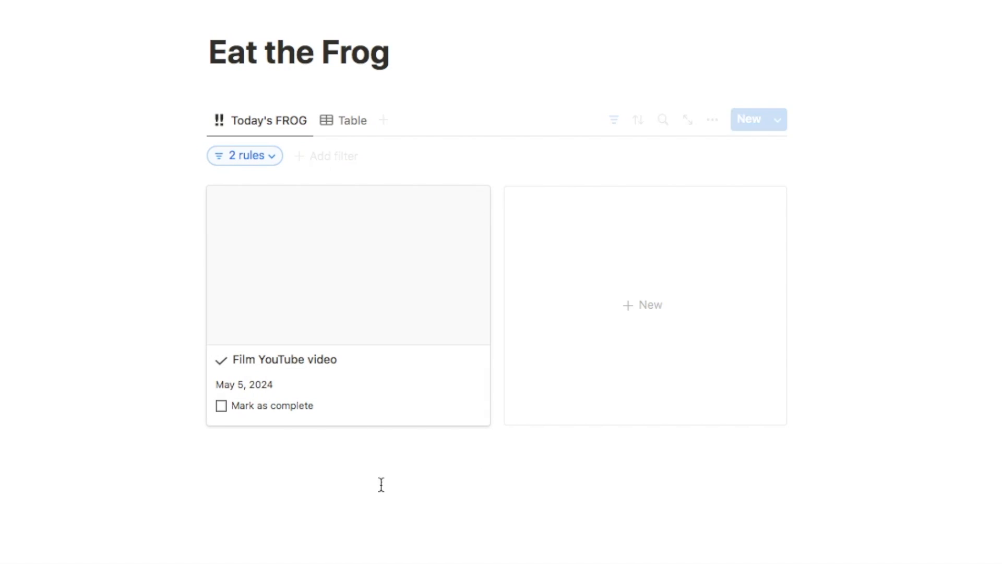
{"action": "left_click", "coordinate": [305, 275]}
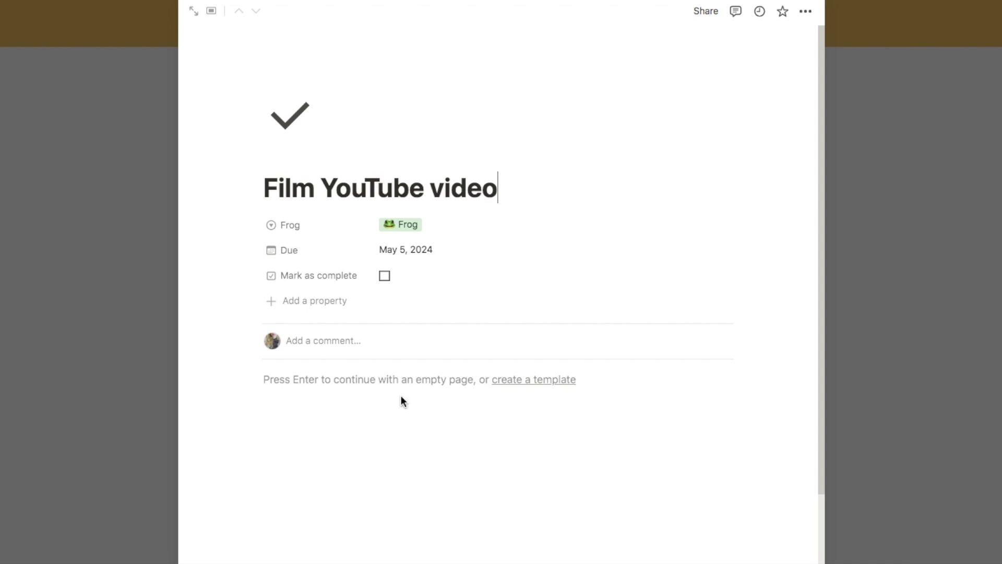
{"action": "left_click", "coordinate": [320, 389]}
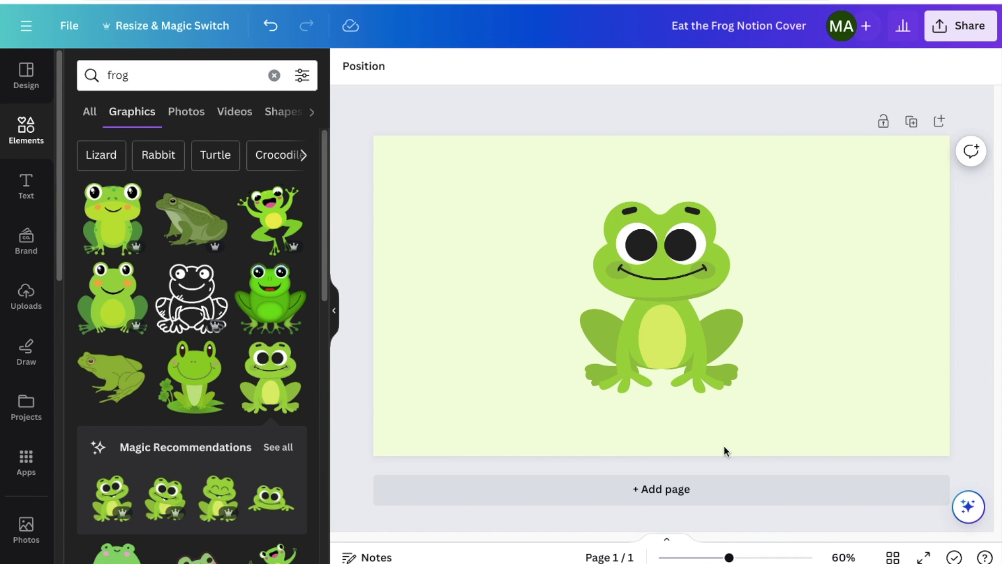
{"action": "left_click", "coordinate": [393, 233]}
{"action": "left_click", "coordinate": [677, 301]}
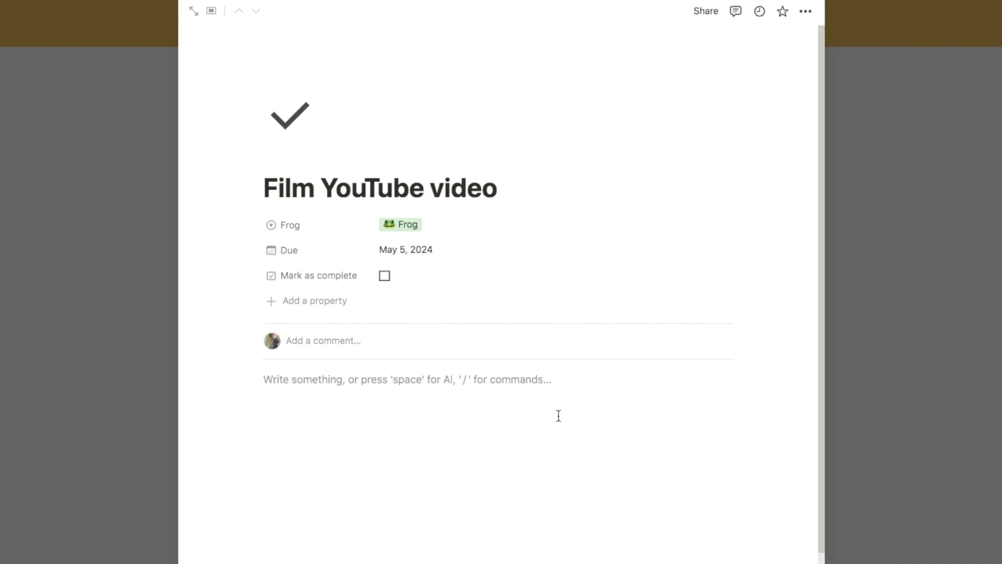
{"action": "type", "text": "/image"}
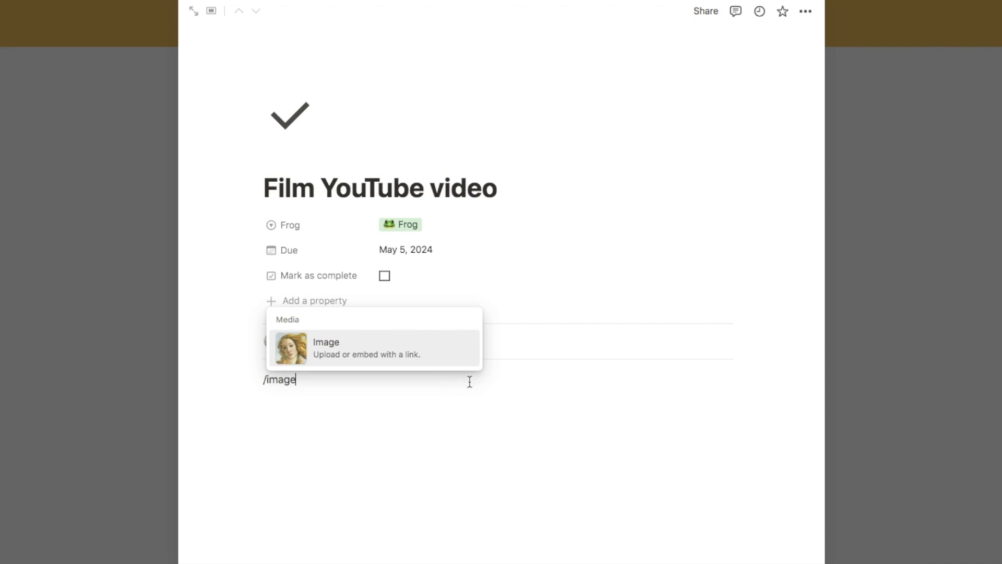
{"action": "left_click", "coordinate": [385, 347]}
{"action": "key", "text": "ctrl+v"}
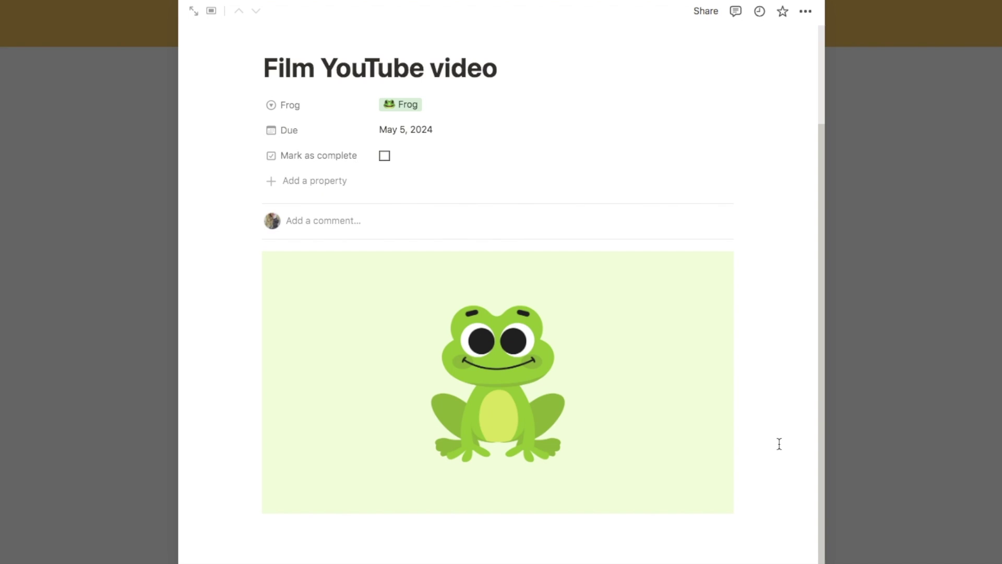
{"action": "mouse_move", "coordinate": [601, 386]}
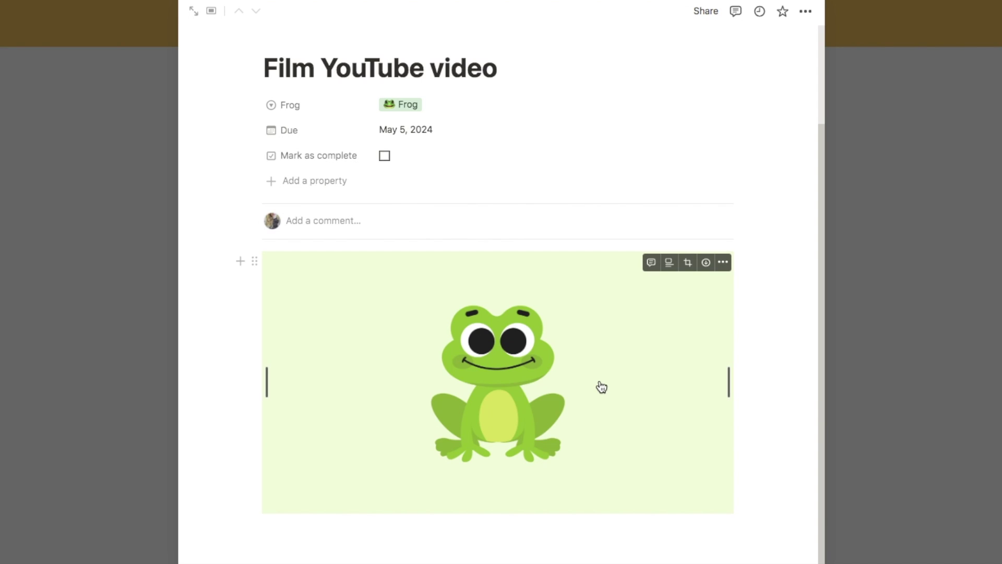
{"action": "left_click", "coordinate": [971, 305]}
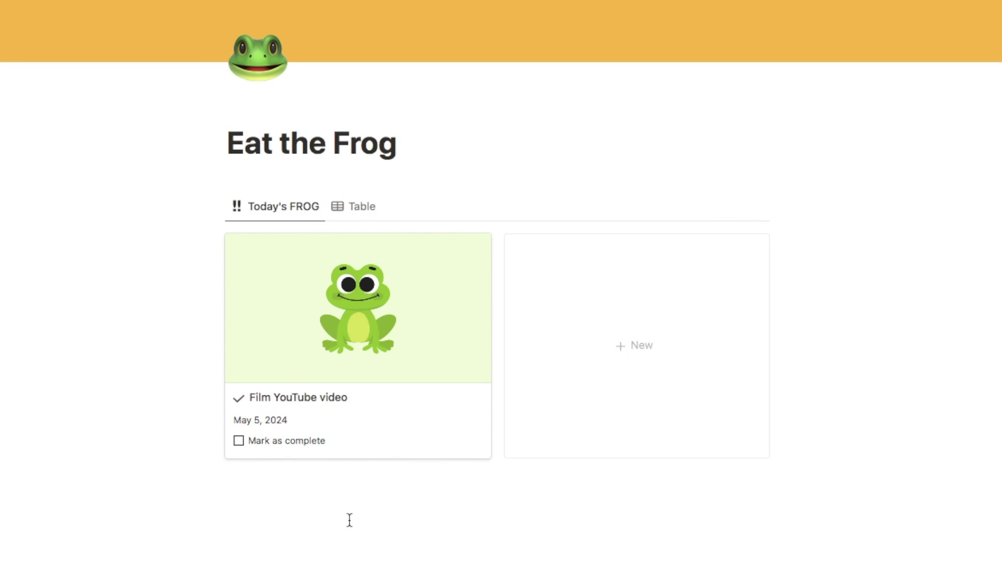
Duplicate the "Today's FROG" view and name the copy "Today".
{"action": "left_click", "coordinate": [284, 206]}
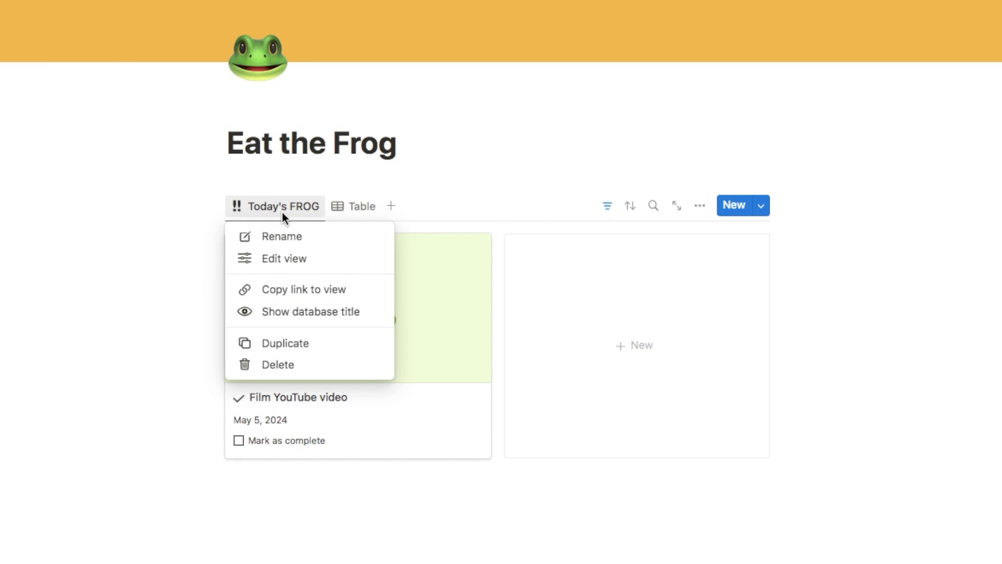
{"action": "left_click", "coordinate": [285, 344]}
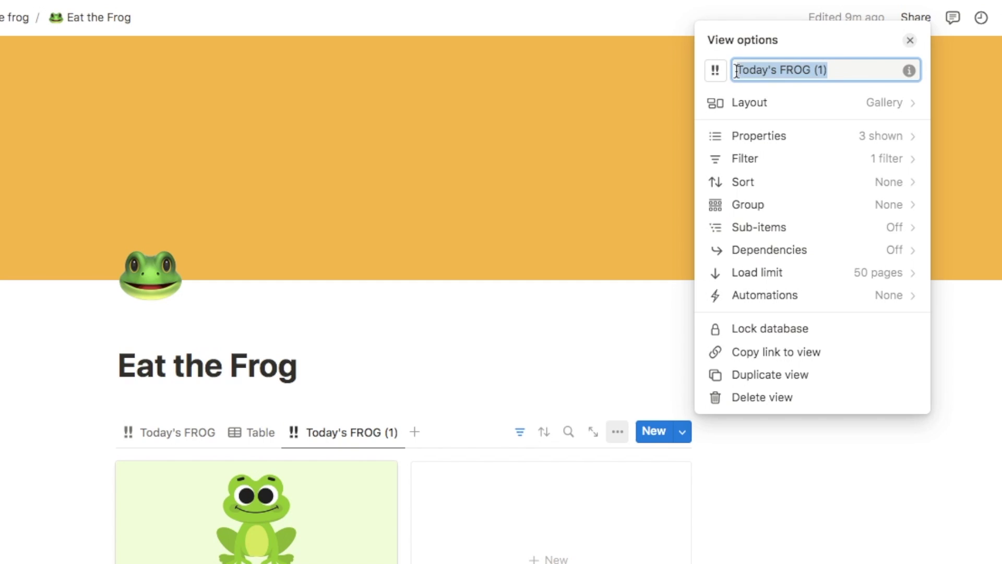
{"action": "left_click", "coordinate": [763, 70], "text": "shift"}
{"action": "key", "text": "BackSpace"}
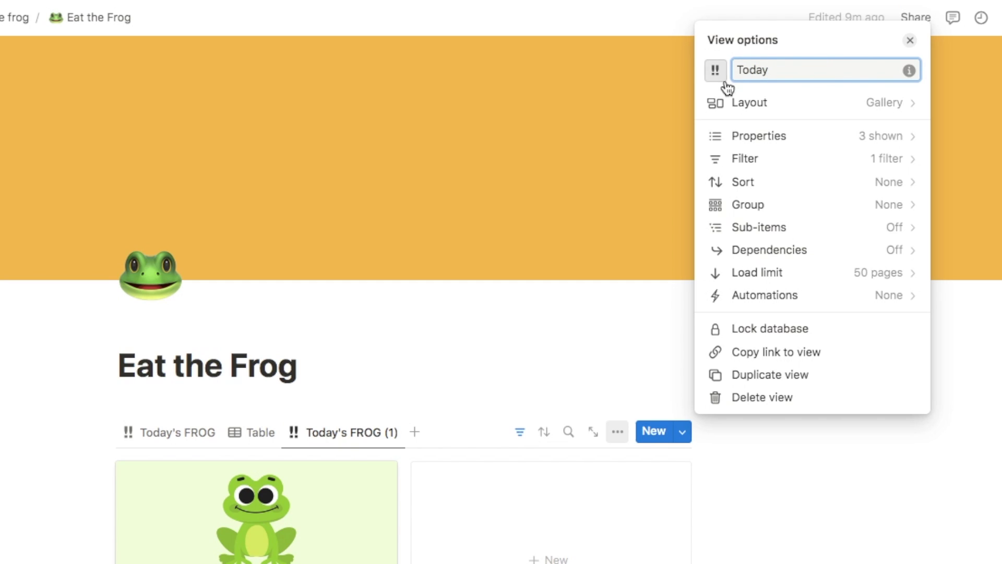
Give the "Today" view the day calendar icon and place it before the Table view.
{"action": "left_click", "coordinate": [715, 70]}
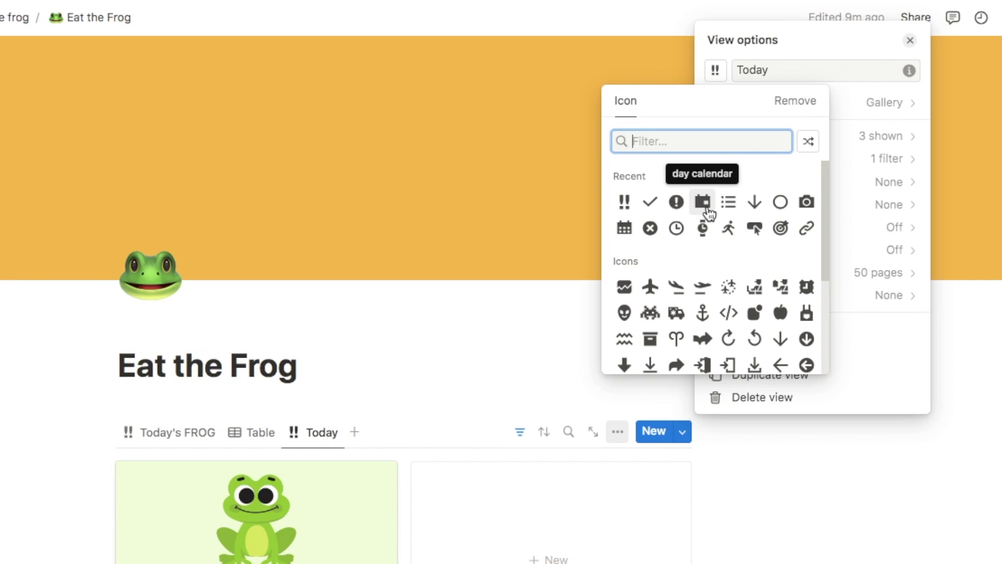
{"action": "left_click", "coordinate": [709, 212]}
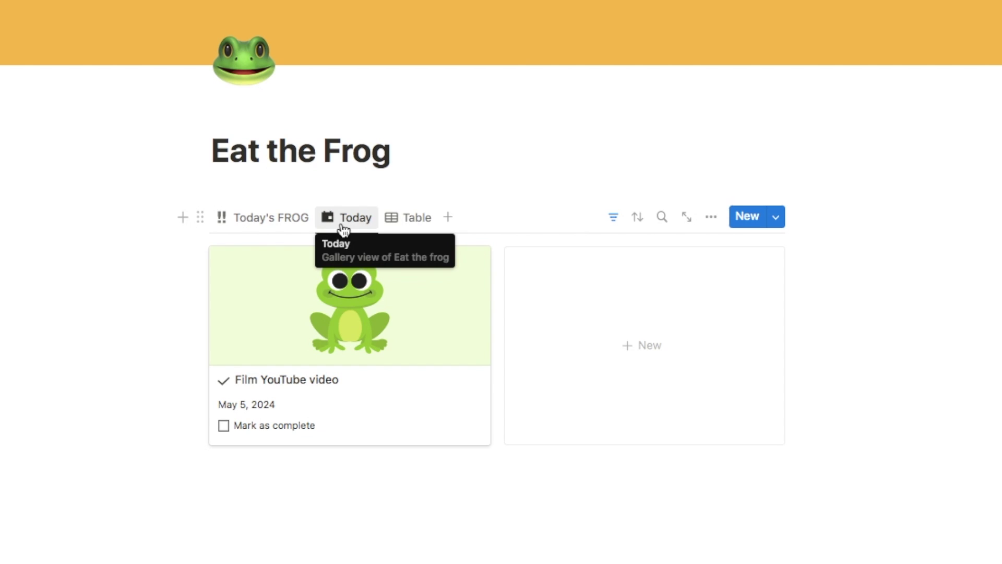
Remove the Frog rule from the "Today" view's filter and save the change for everyone.
{"action": "left_click", "coordinate": [612, 219]}
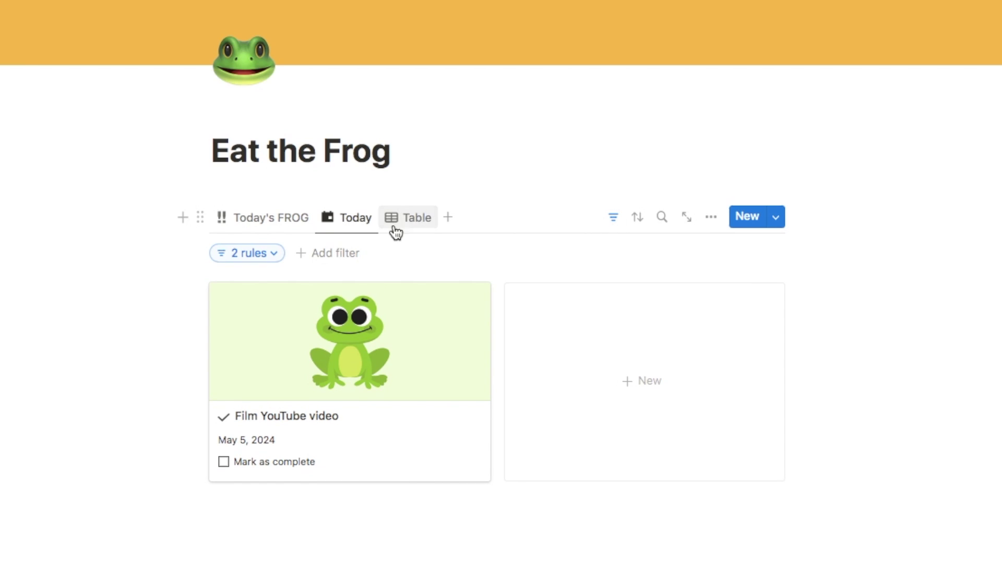
{"action": "left_click", "coordinate": [283, 254]}
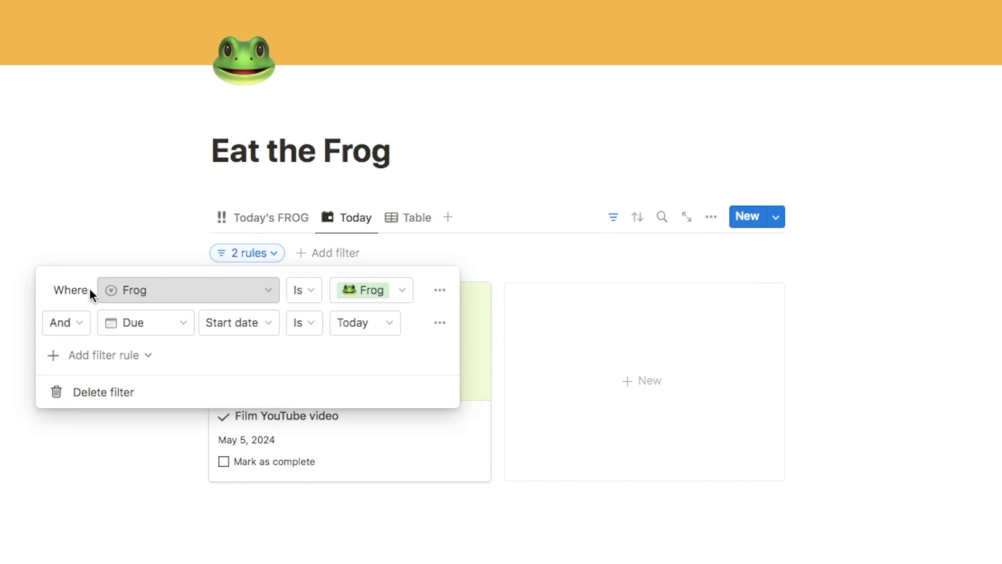
{"action": "left_click", "coordinate": [440, 291]}
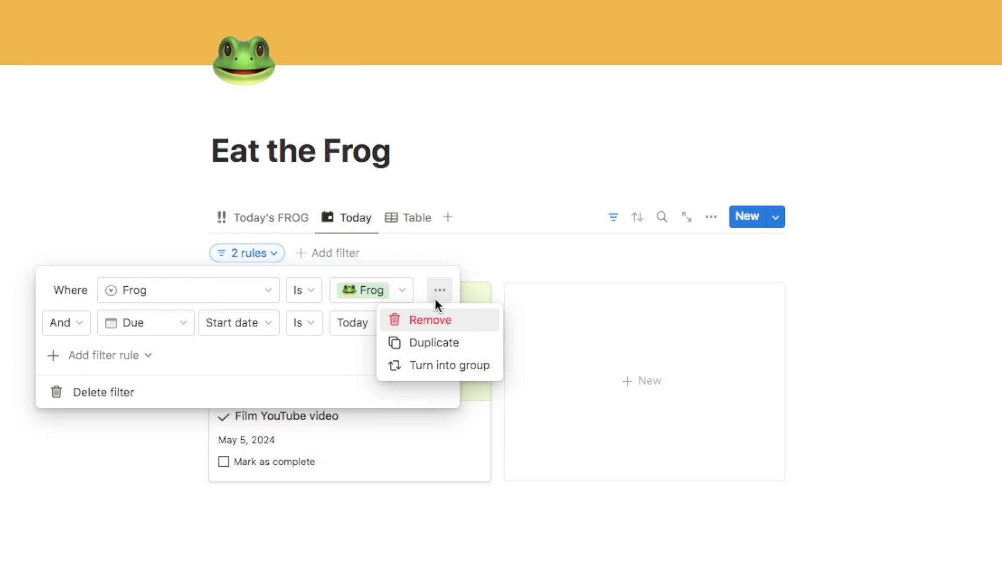
{"action": "left_click", "coordinate": [433, 320]}
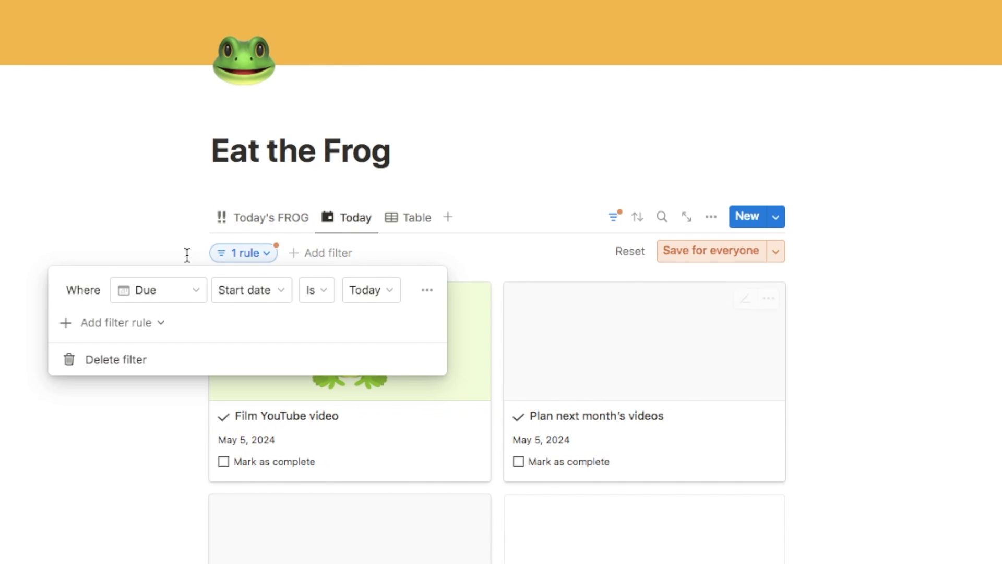
{"action": "left_click", "coordinate": [909, 337]}
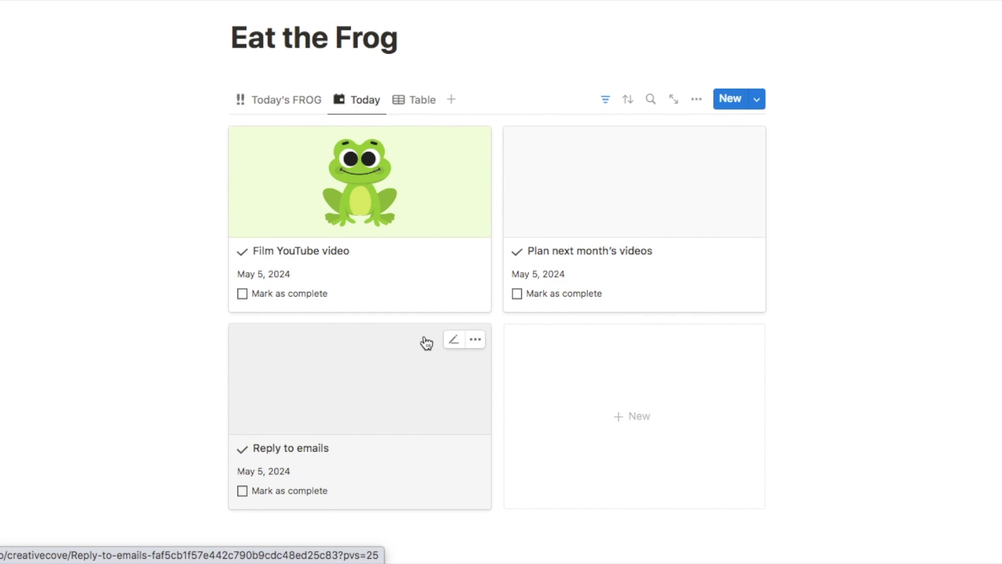
Sort the "Today" view by Frog in ascending order and save the sort for everyone.
{"action": "left_click", "coordinate": [628, 100]}
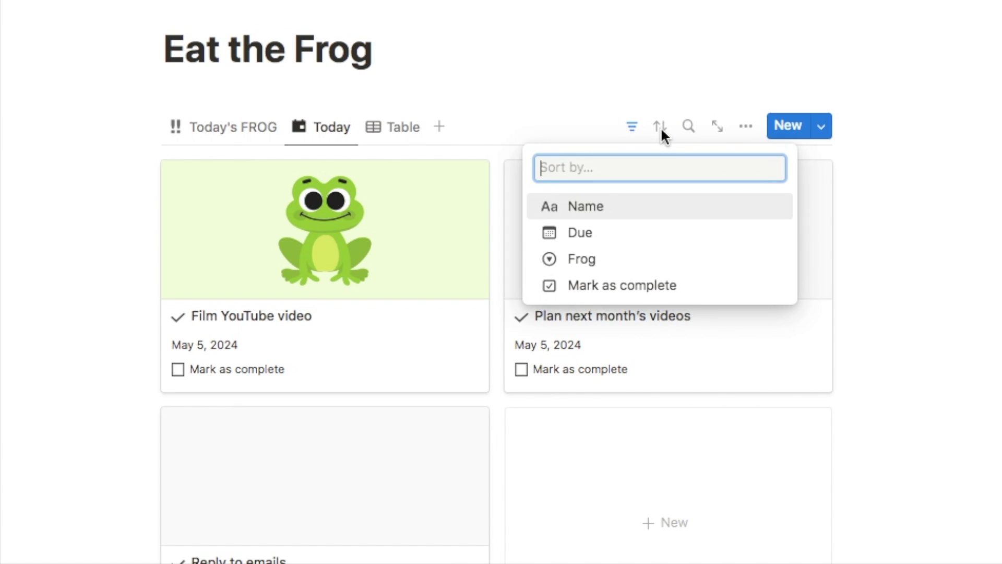
{"action": "left_click", "coordinate": [603, 268]}
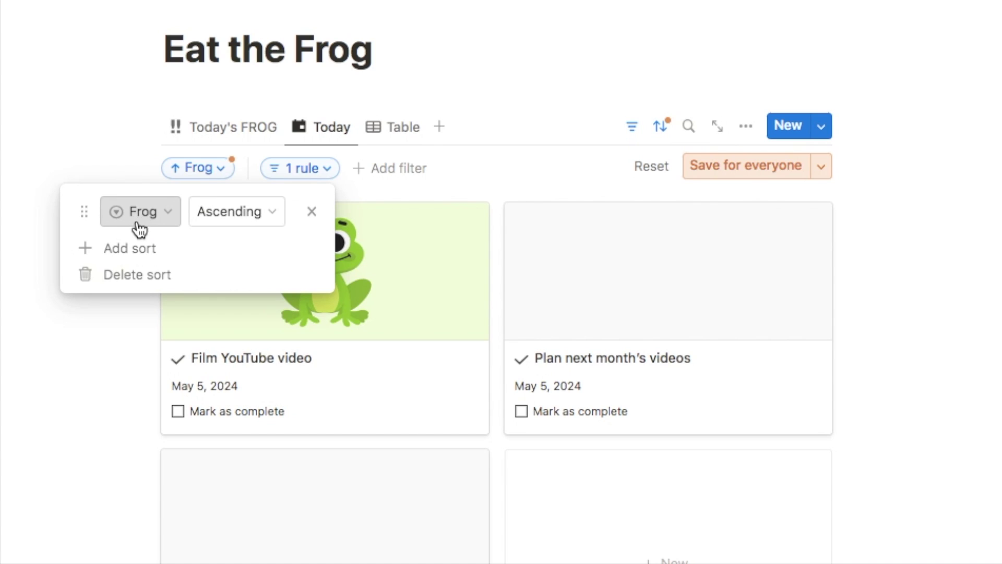
{"action": "left_click", "coordinate": [664, 185]}
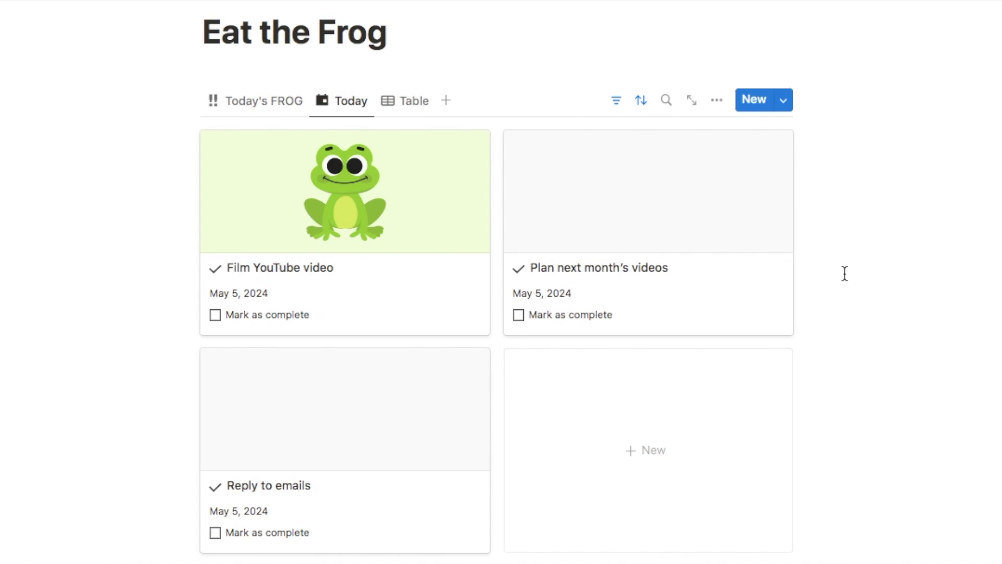
Mark the "Film YouTube video" task as complete in the "Today" view.
{"action": "left_click", "coordinate": [271, 318]}
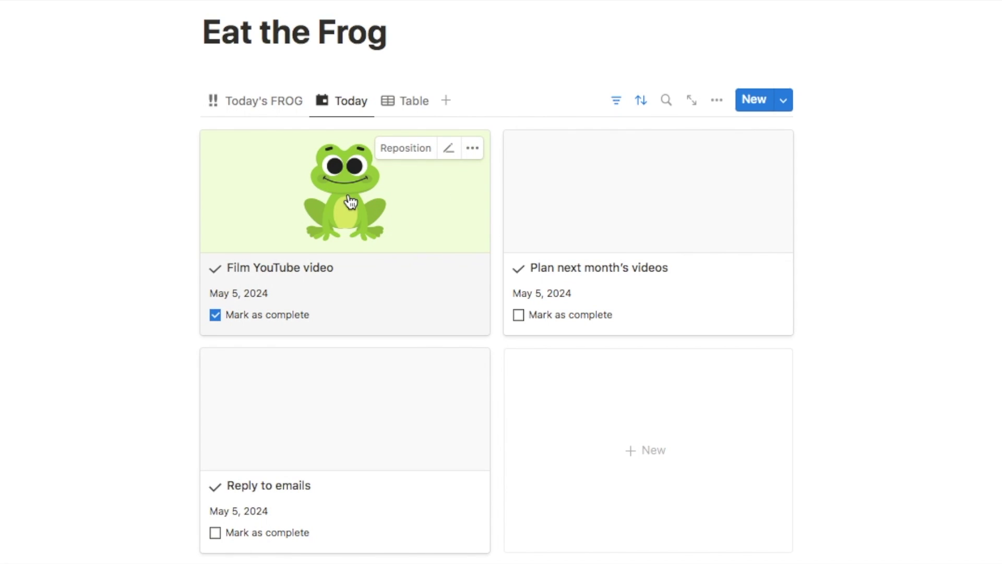
Filter the "Today" view to tasks whose Mark as complete property is Unchecked.
{"action": "left_click", "coordinate": [616, 103]}
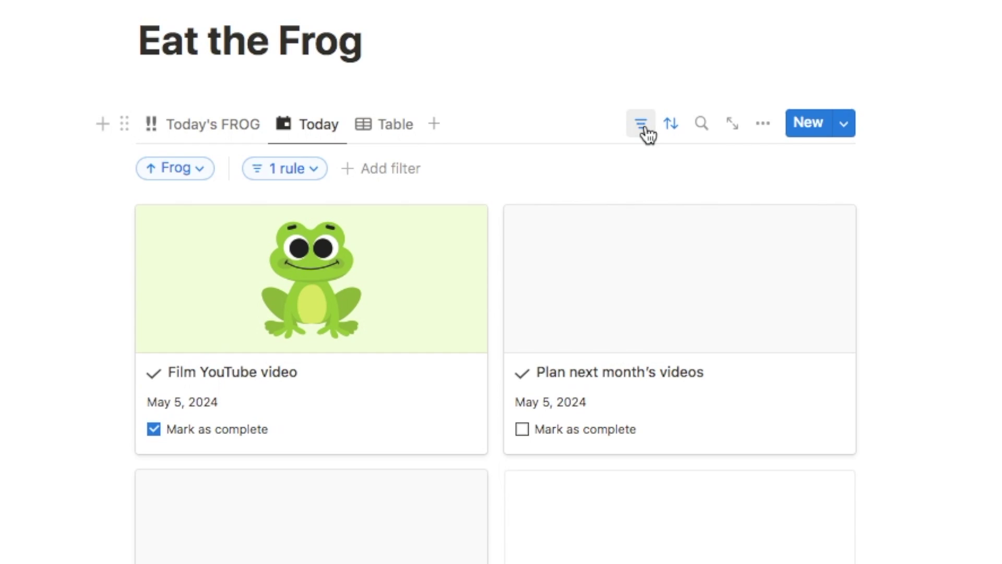
{"action": "left_click", "coordinate": [373, 174]}
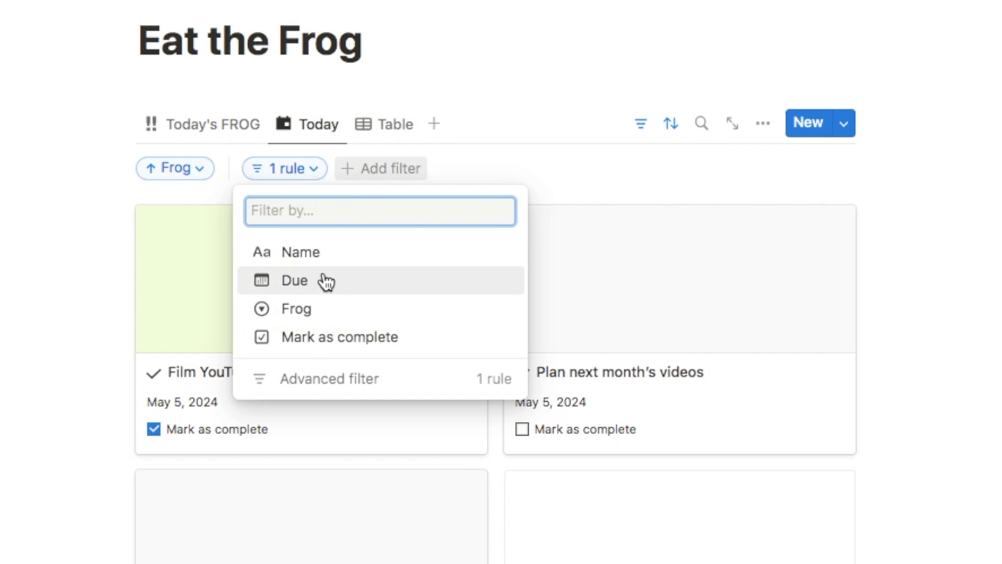
{"action": "left_click", "coordinate": [313, 342]}
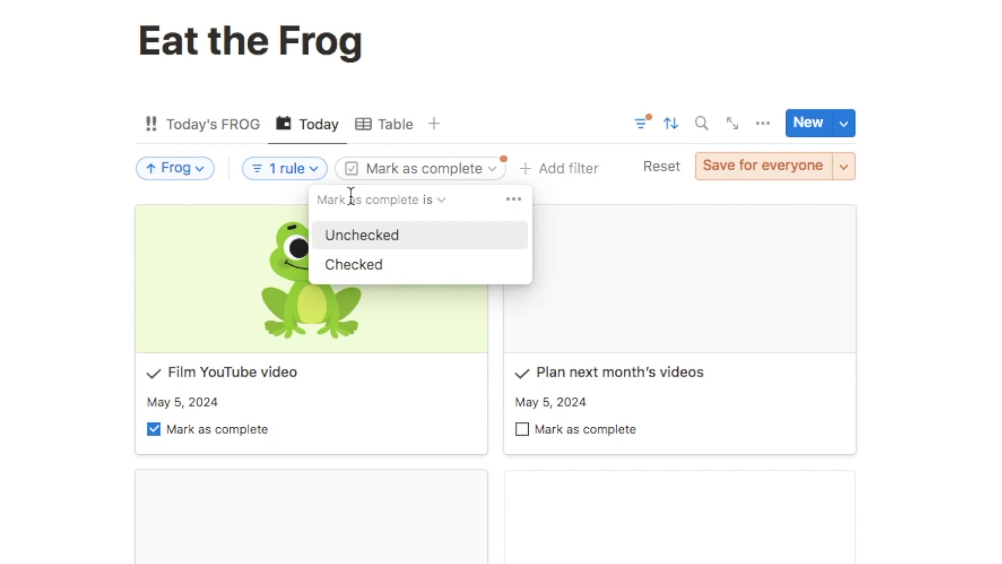
{"action": "left_click", "coordinate": [362, 235]}
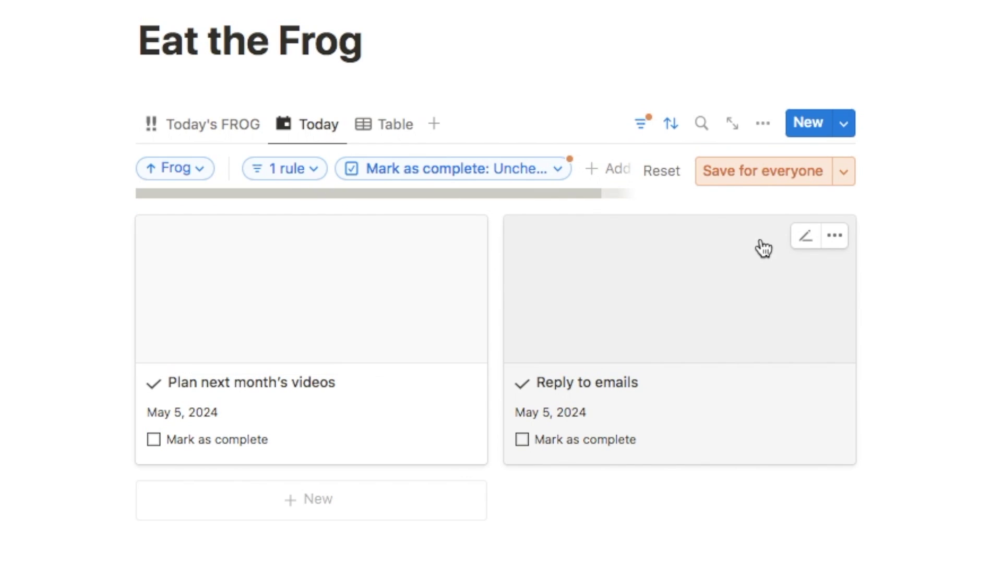
Clear the Mark as complete filter's value in the "Today" view and save the change for everyone.
{"action": "left_click", "coordinate": [528, 172]}
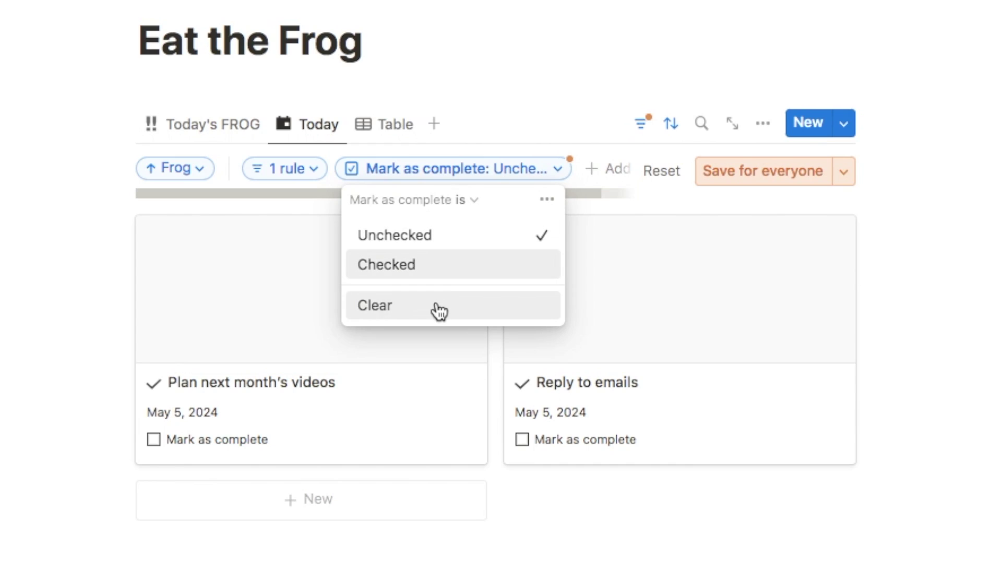
{"action": "left_click", "coordinate": [437, 308]}
{"action": "left_click", "coordinate": [772, 174]}
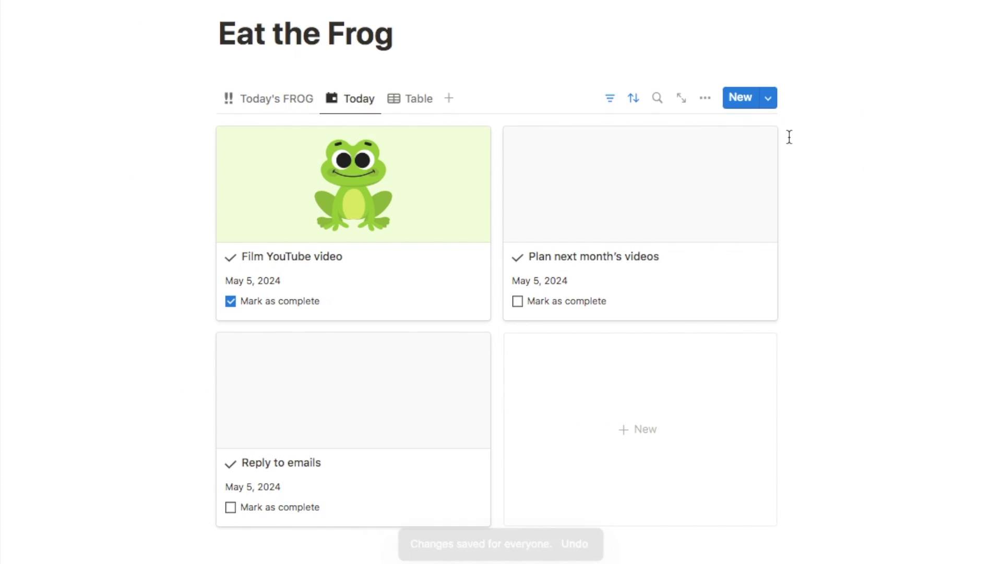
Rename the Table view to "All Tasks" and give it the bulleted list icon.
{"action": "left_click", "coordinate": [398, 103]}
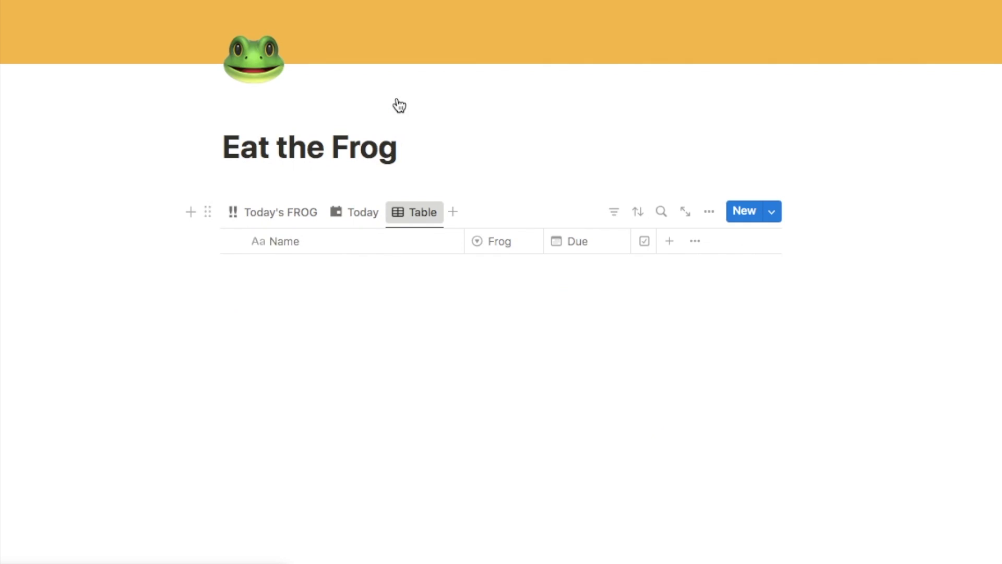
{"action": "scroll", "coordinate": [413, 157], "scroll_direction": "down", "scroll_amount": 2}
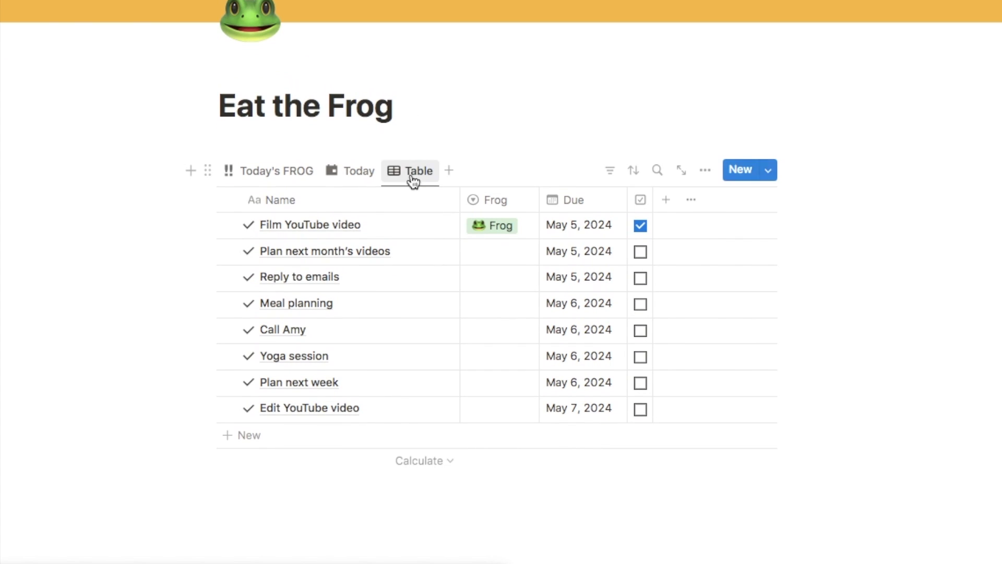
{"action": "left_click", "coordinate": [412, 172]}
{"action": "left_click", "coordinate": [424, 204]}
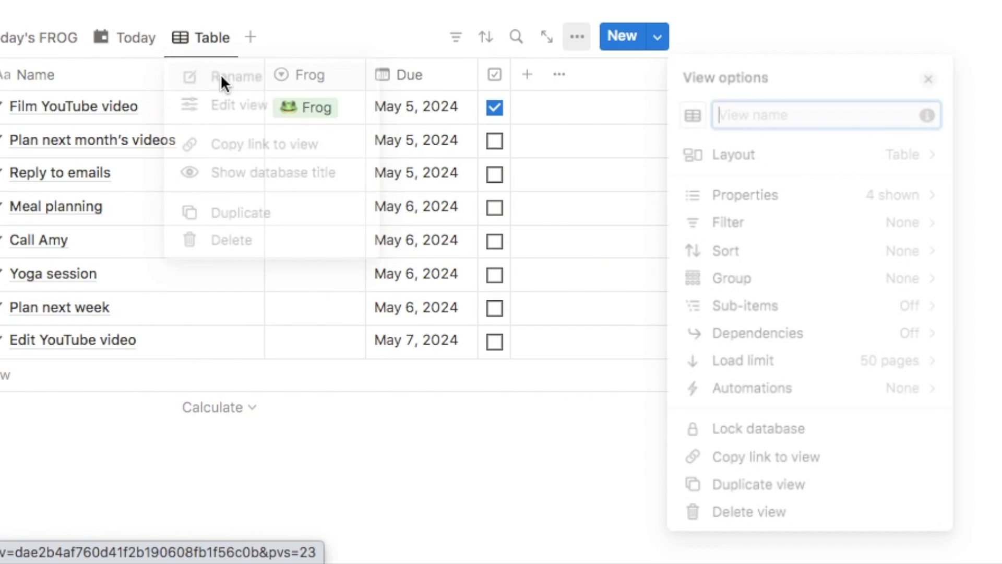
{"action": "type", "text": "All Tasks"}
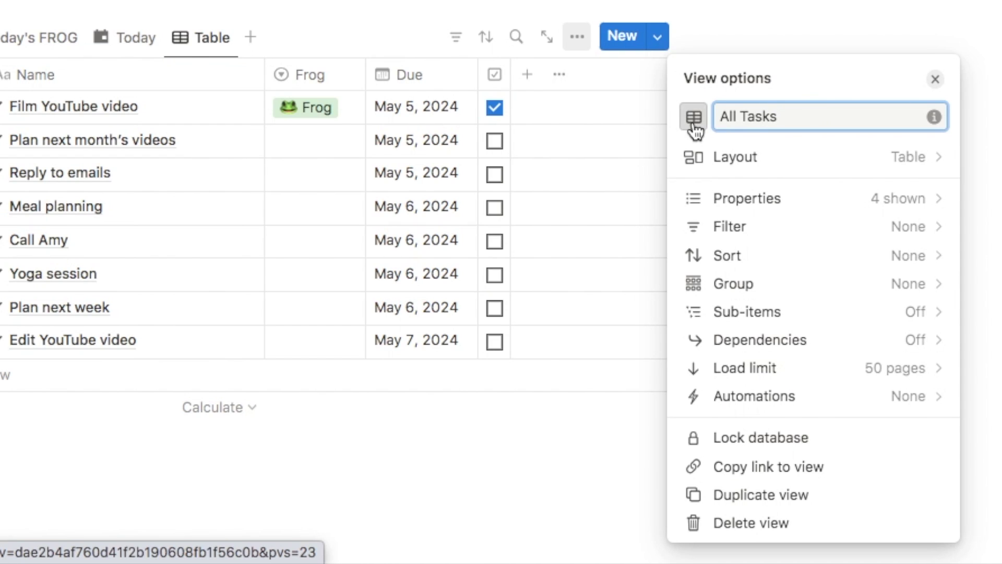
{"action": "left_click", "coordinate": [695, 121]}
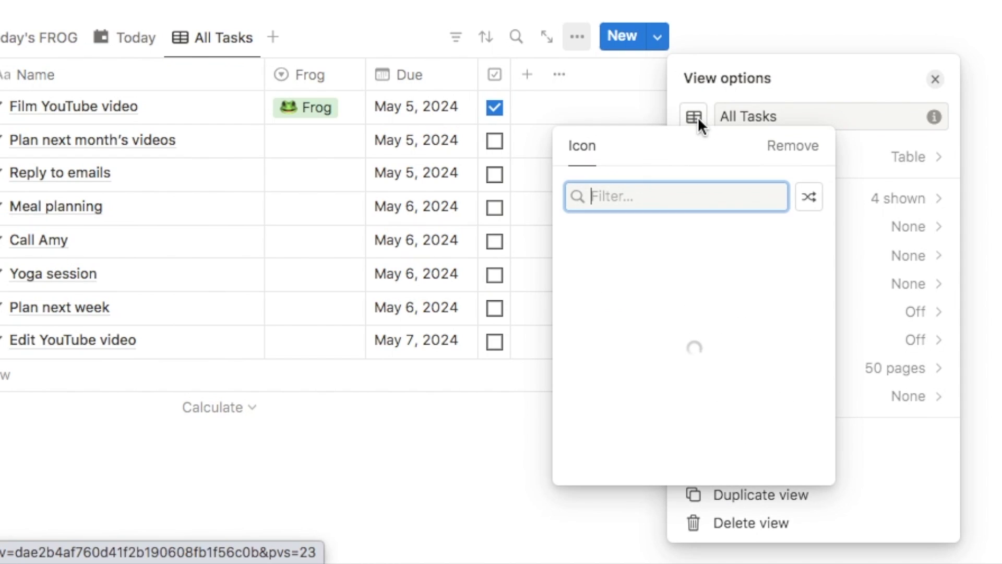
{"action": "left_click", "coordinate": [706, 272]}
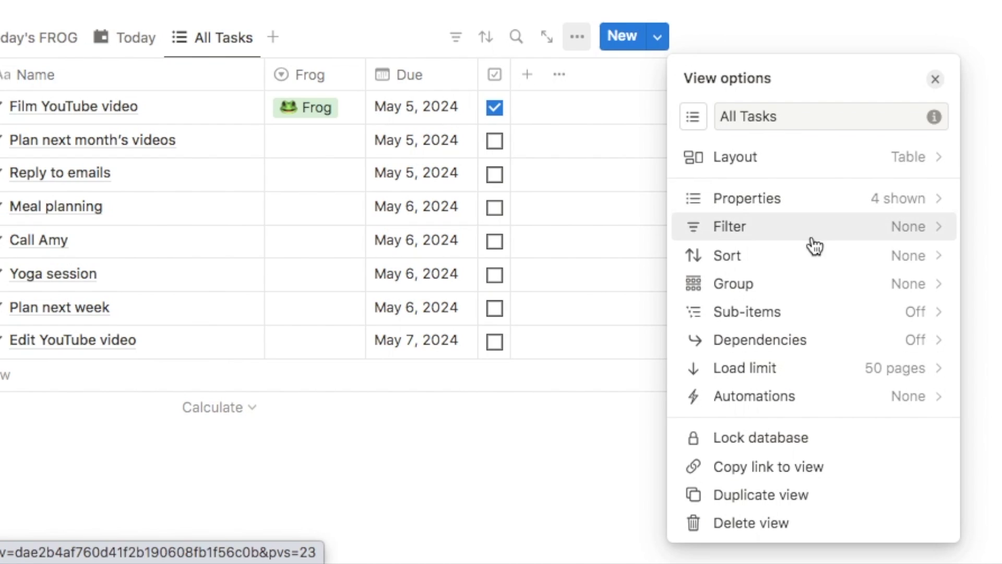
Group the "All Tasks" view by the Due property.
{"action": "left_click", "coordinate": [744, 289]}
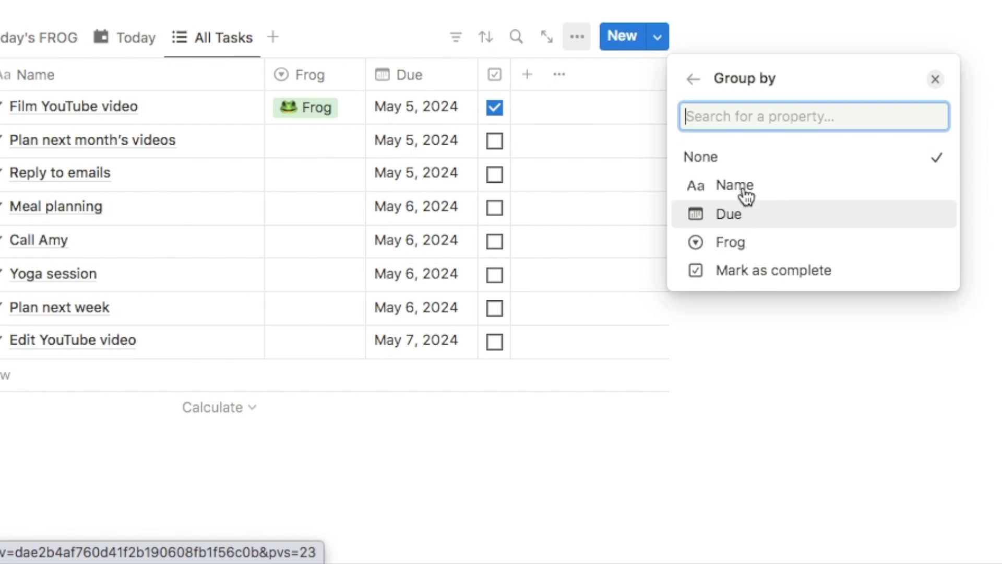
{"action": "left_click", "coordinate": [772, 220]}
{"action": "key", "text": "Escape"}
Collapse the Today and Tomorrow groups in "All Tasks", and expand Tomorrow again.
{"action": "scroll", "coordinate": [437, 285], "scroll_direction": "down", "scroll_amount": 5}
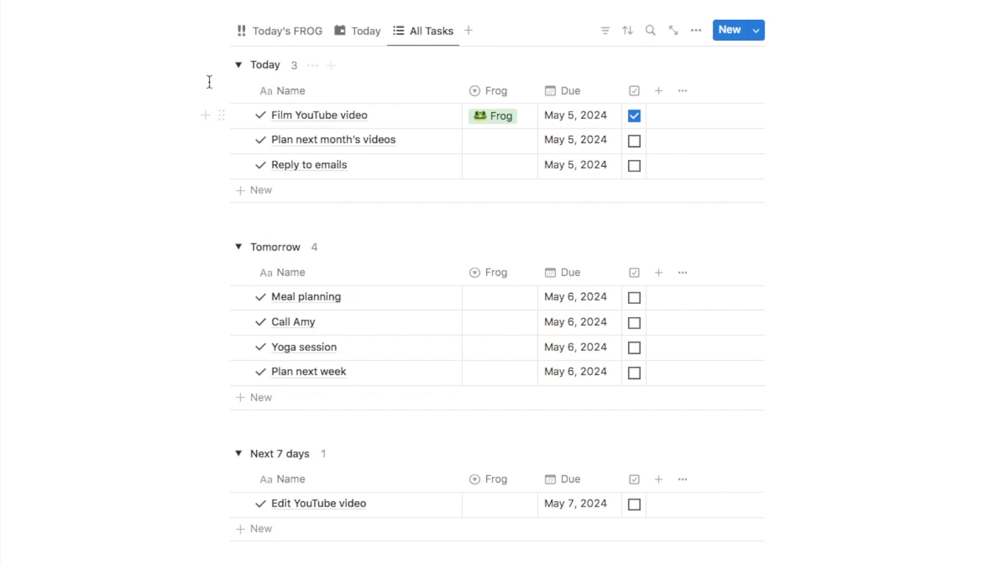
{"action": "left_click", "coordinate": [238, 65]}
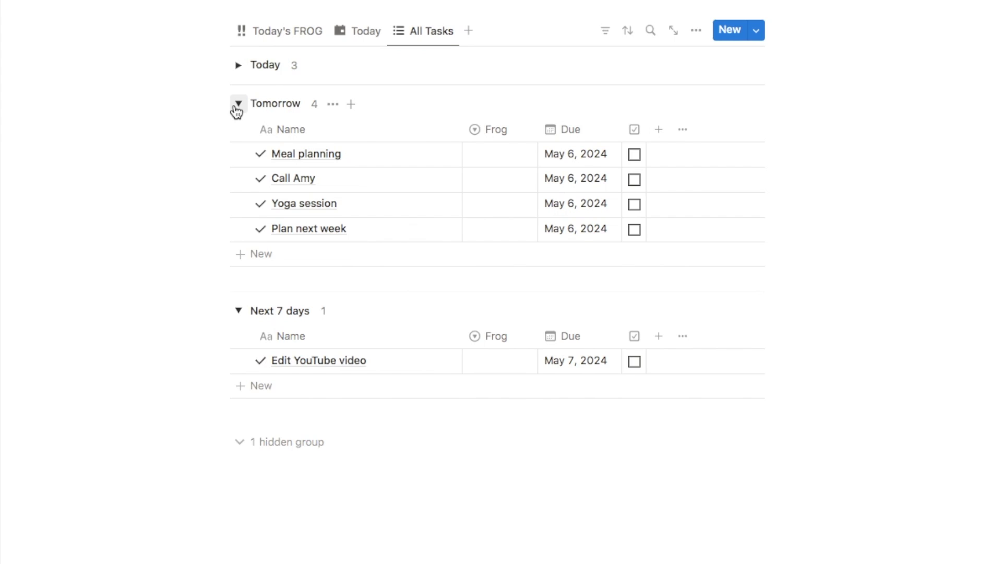
{"action": "left_click", "coordinate": [237, 104]}
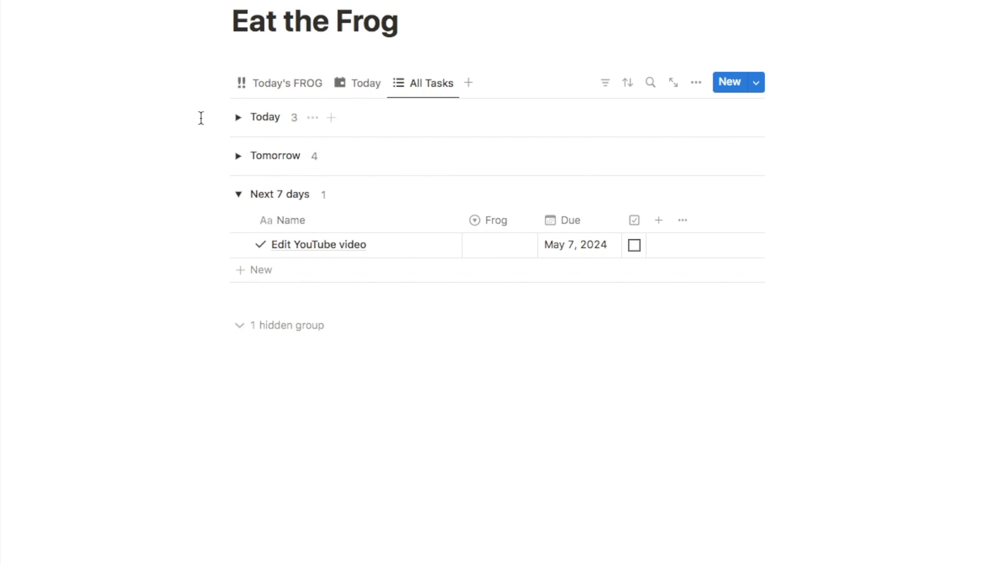
{"action": "left_click", "coordinate": [238, 156]}
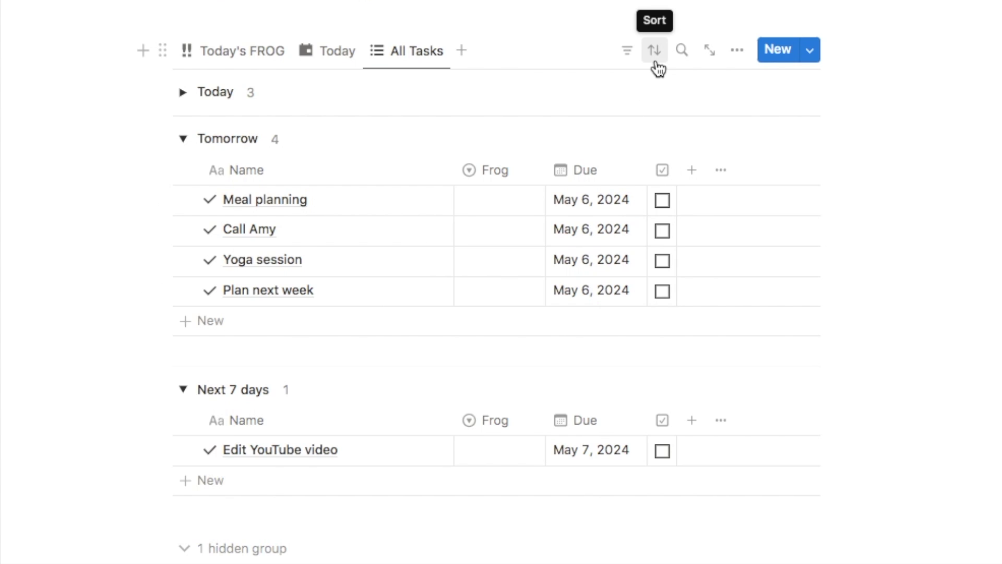
Sort the "All Tasks" view by Due in ascending order and save the sort for everyone.
{"action": "left_click", "coordinate": [655, 52]}
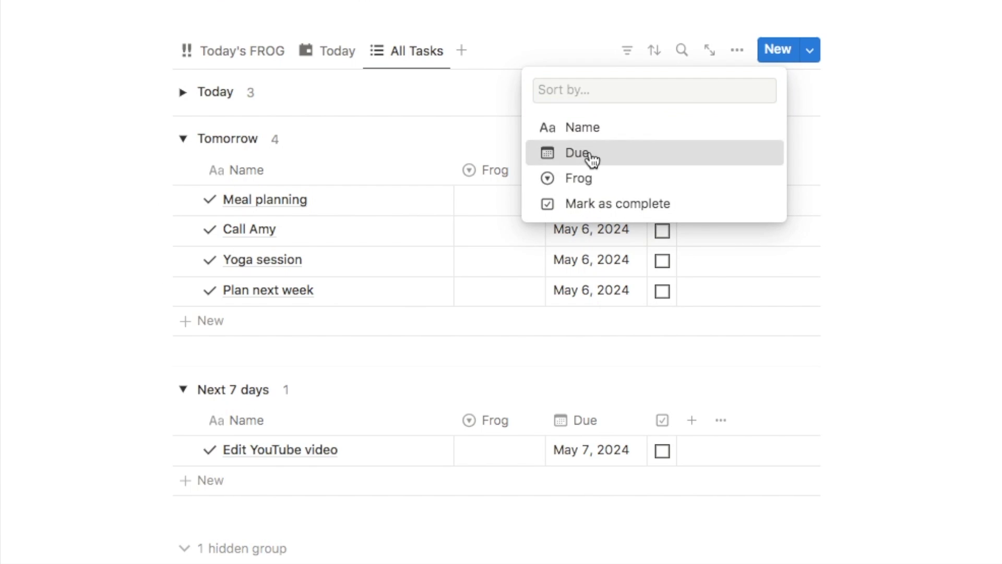
{"action": "left_click", "coordinate": [589, 153]}
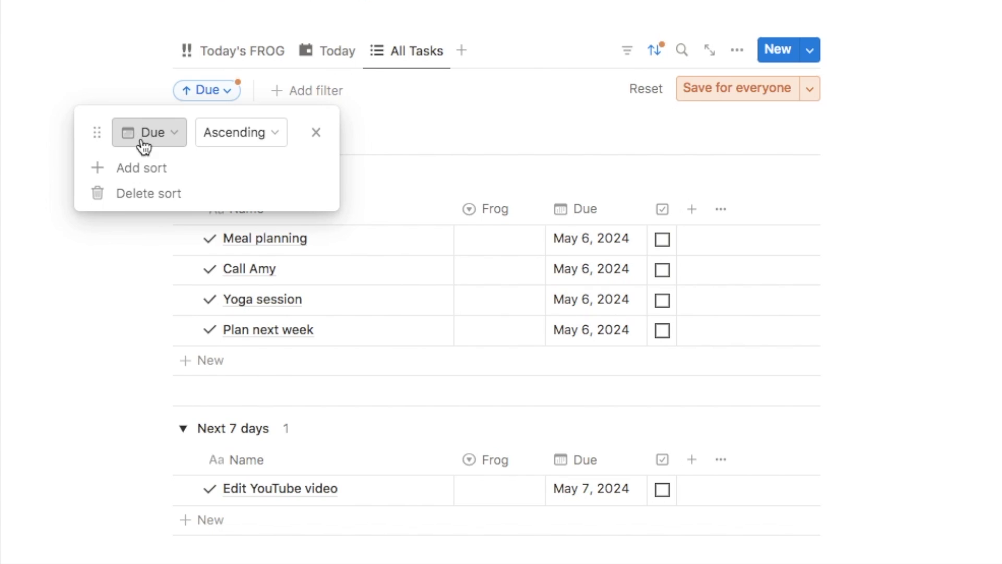
{"action": "key", "text": "Escape"}
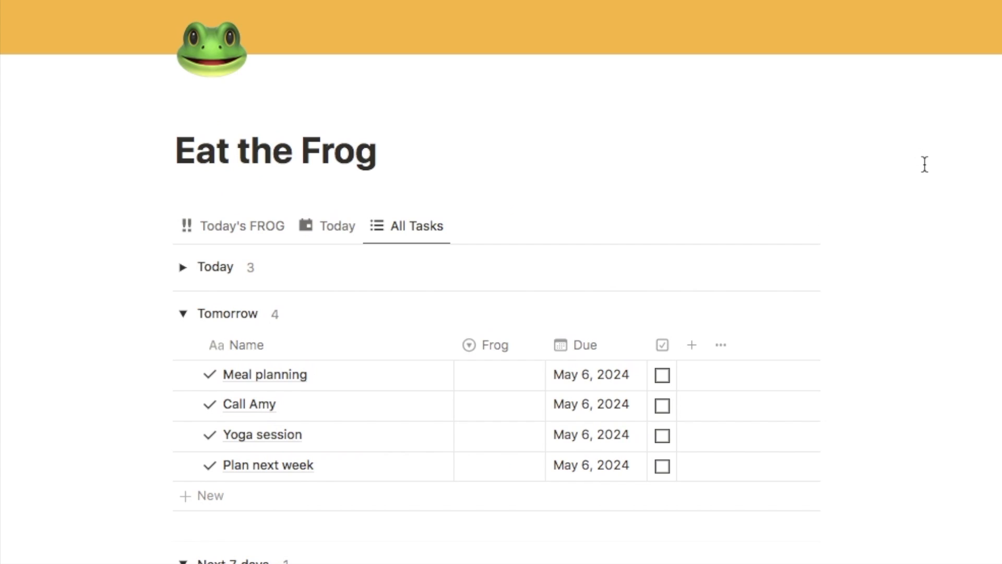
Create a new database template titled "Frog template" and give it the checkmark icon.
{"action": "scroll", "coordinate": [924, 165], "scroll_direction": "down", "scroll_amount": 2}
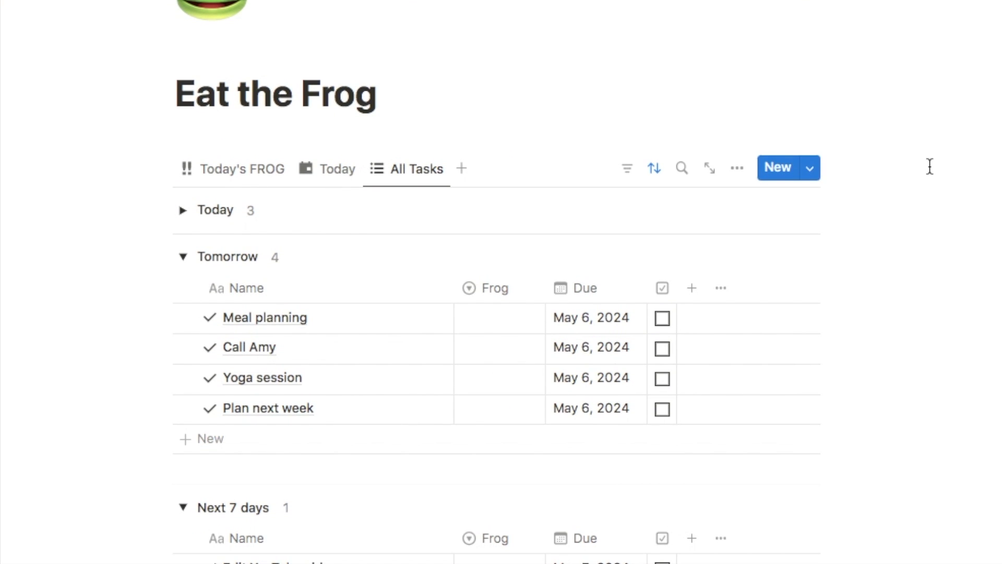
{"action": "scroll", "coordinate": [929, 166], "scroll_direction": "down", "scroll_amount": 1}
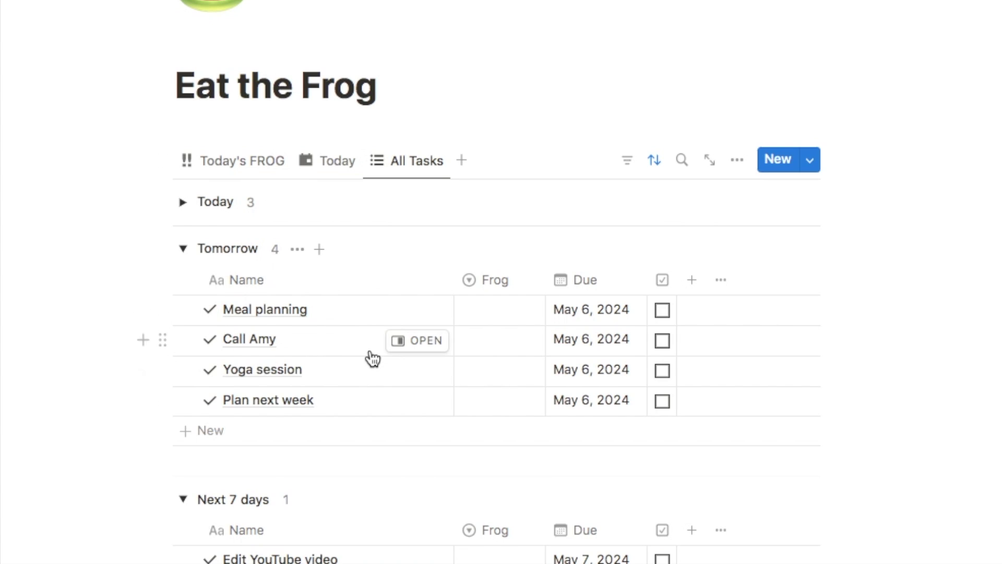
{"action": "left_click", "coordinate": [812, 162]}
{"action": "left_click", "coordinate": [719, 278]}
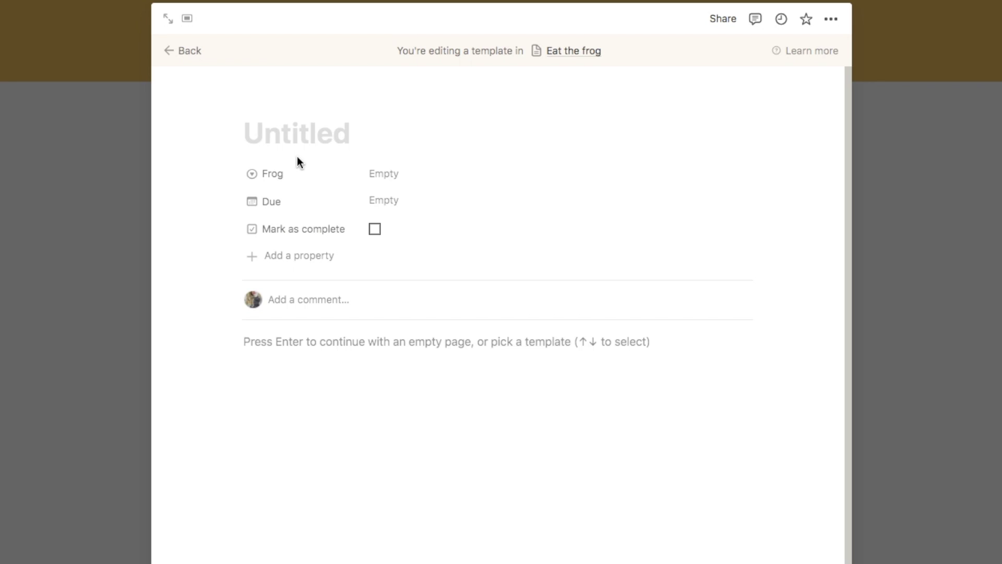
{"action": "type", "text": "Frog template"}
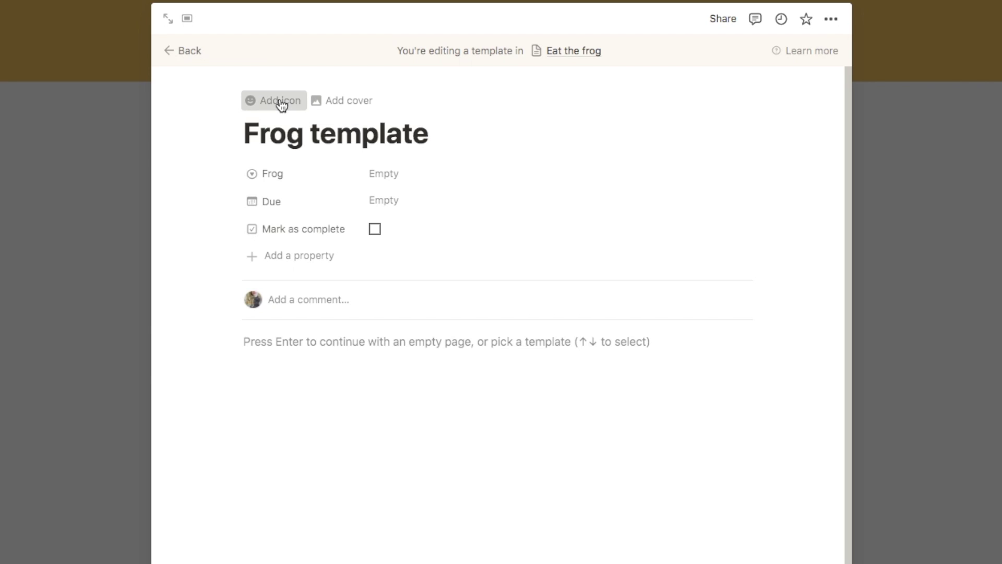
{"action": "left_click", "coordinate": [281, 102]}
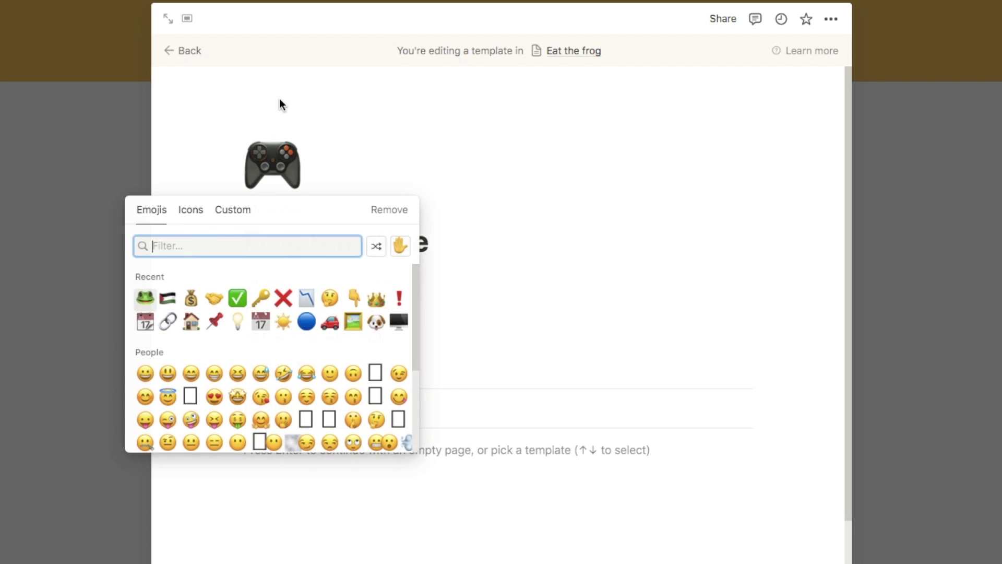
{"action": "left_click", "coordinate": [197, 215]}
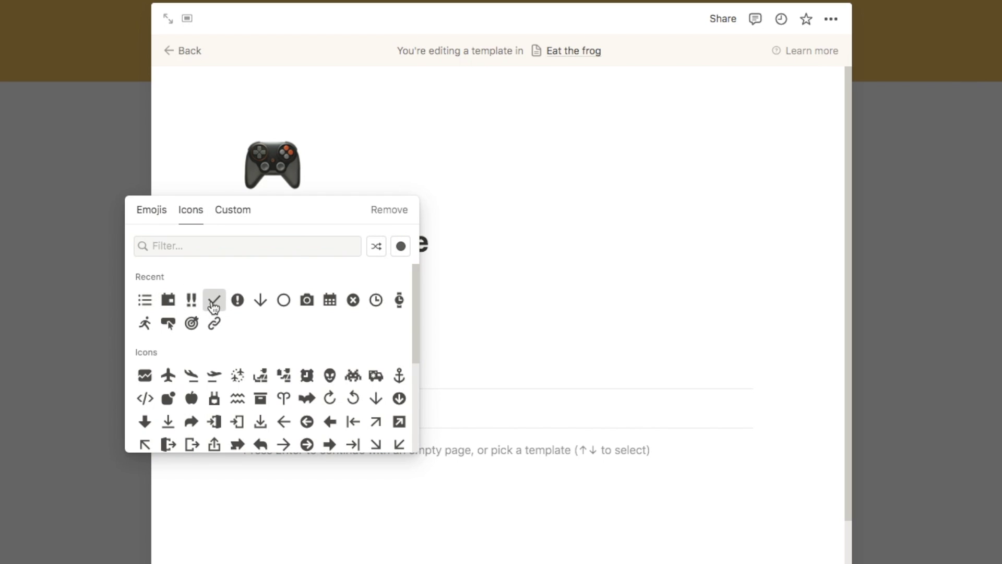
{"action": "left_click", "coordinate": [211, 305]}
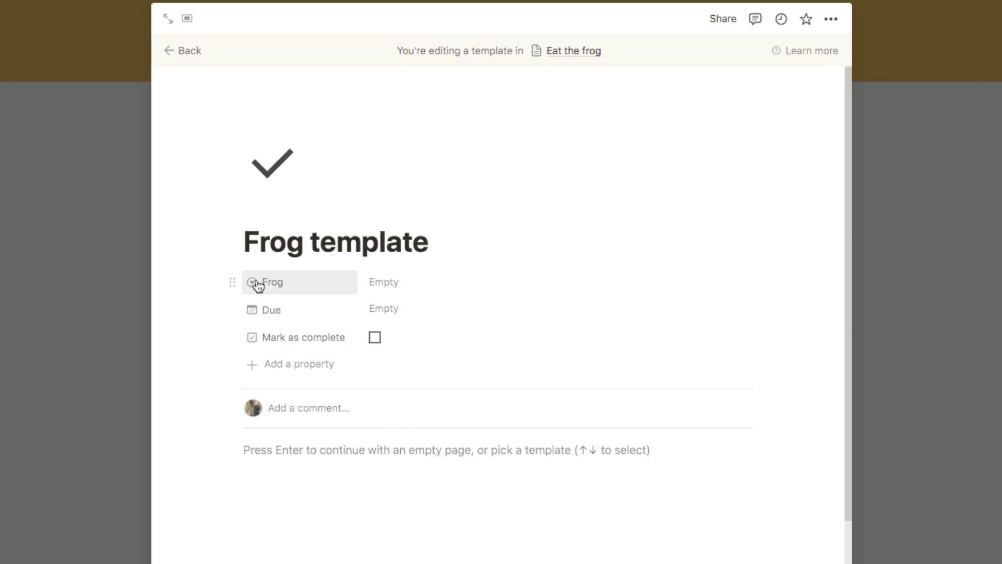
Set the template's Frog property to Frog, paste the frog image into its body, and return to the database.
{"action": "left_click", "coordinate": [385, 288]}
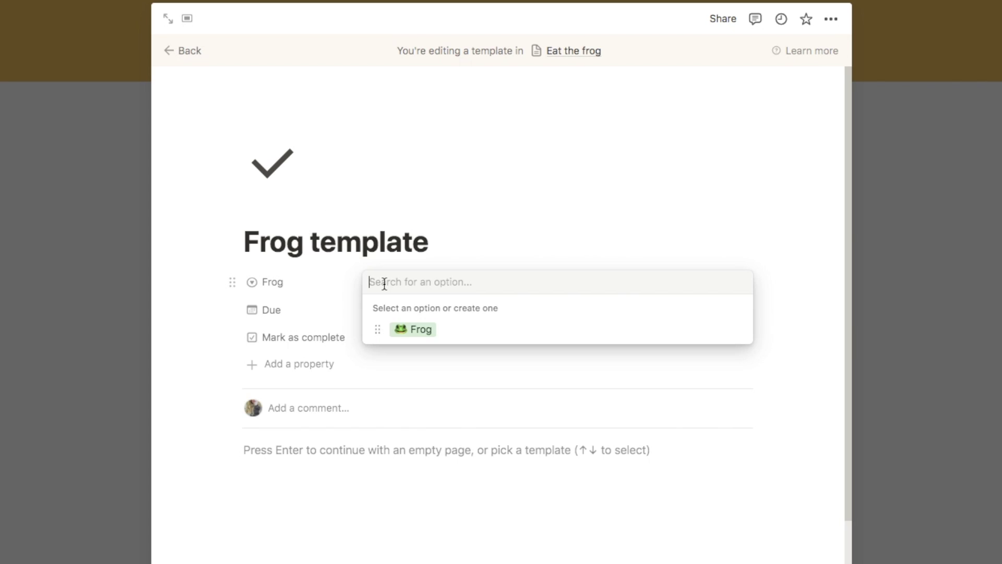
{"action": "left_click", "coordinate": [406, 329]}
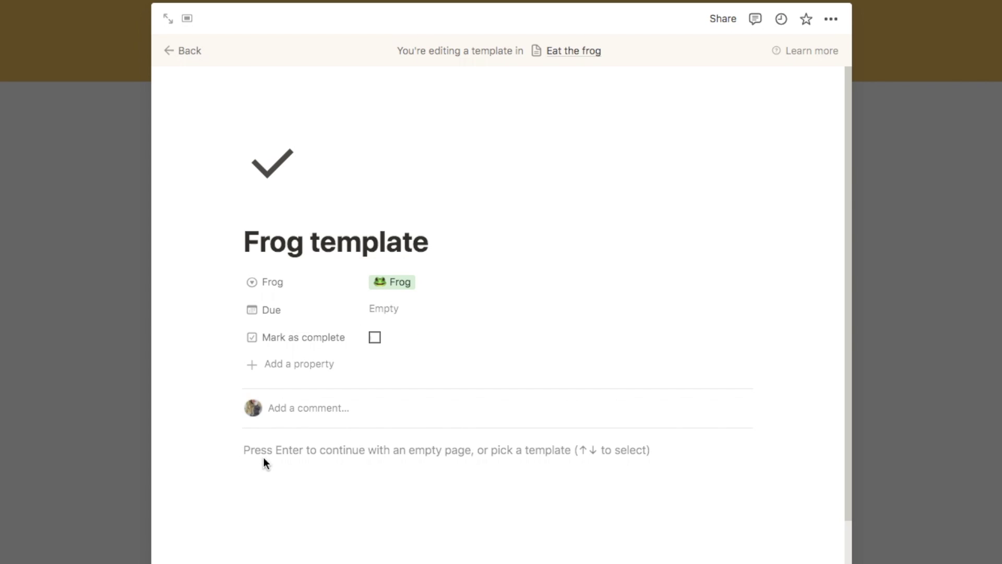
{"action": "left_click", "coordinate": [282, 452]}
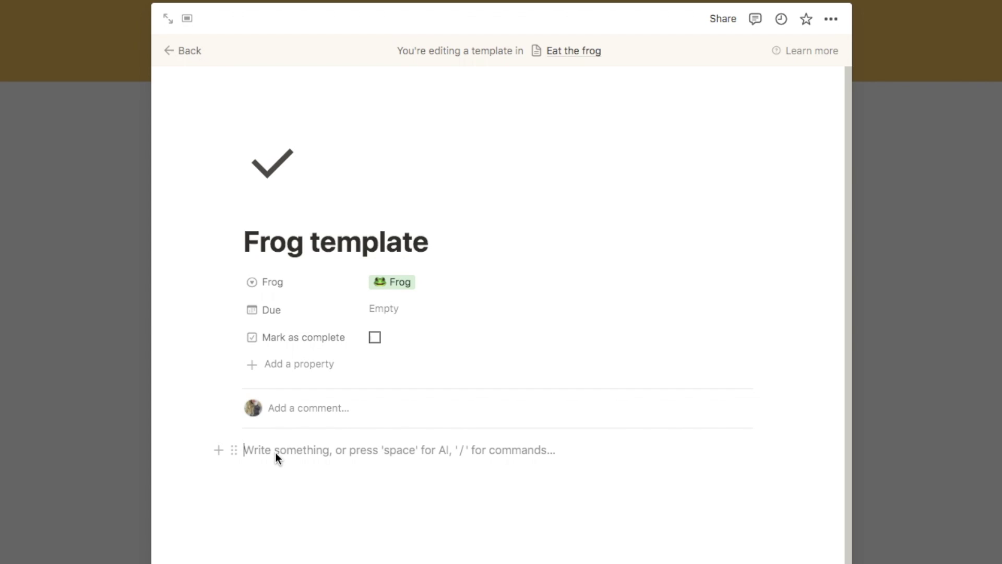
{"action": "key", "text": "ctrl+v"}
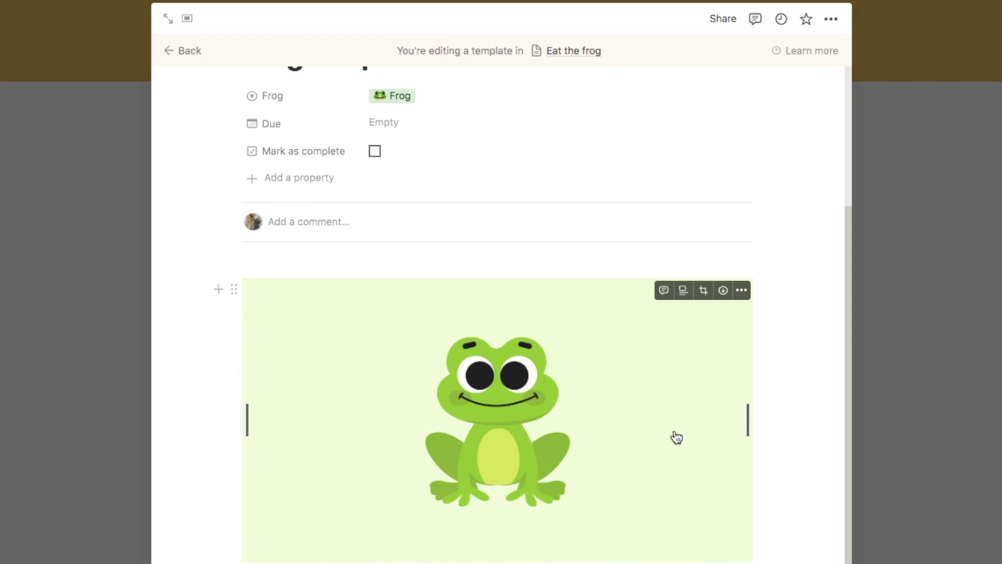
{"action": "scroll", "coordinate": [676, 436], "scroll_direction": "up", "scroll_amount": 4}
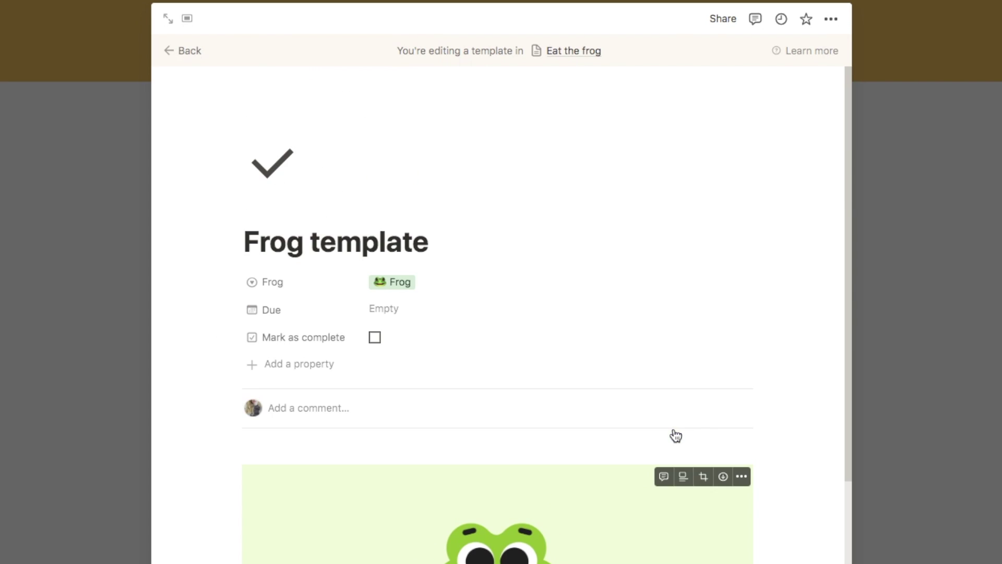
{"action": "left_click", "coordinate": [180, 50]}
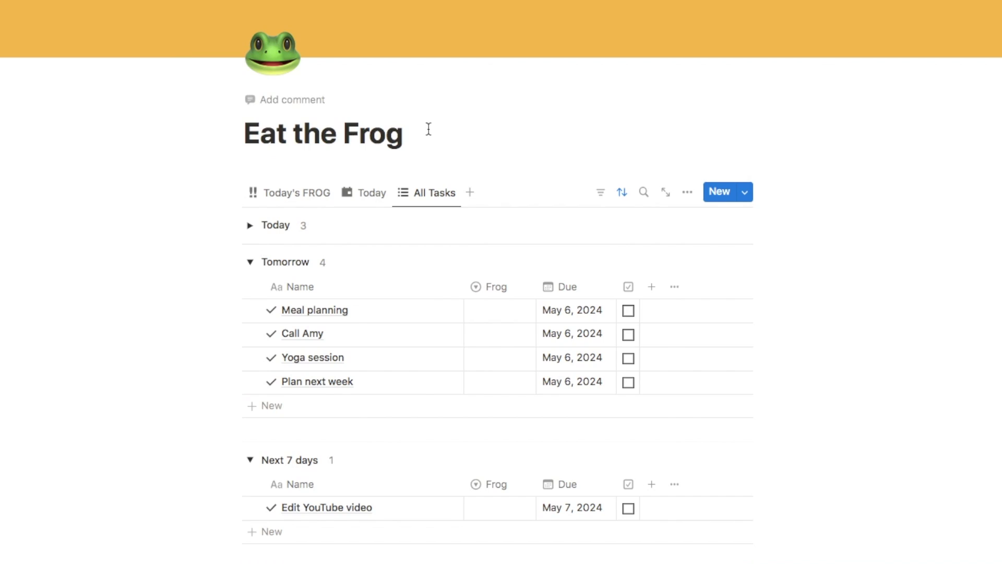
Create a new database template titled "Non-frog template", give it the checkmark icon, and return to the database.
{"action": "left_click", "coordinate": [746, 192]}
{"action": "left_click", "coordinate": [684, 292]}
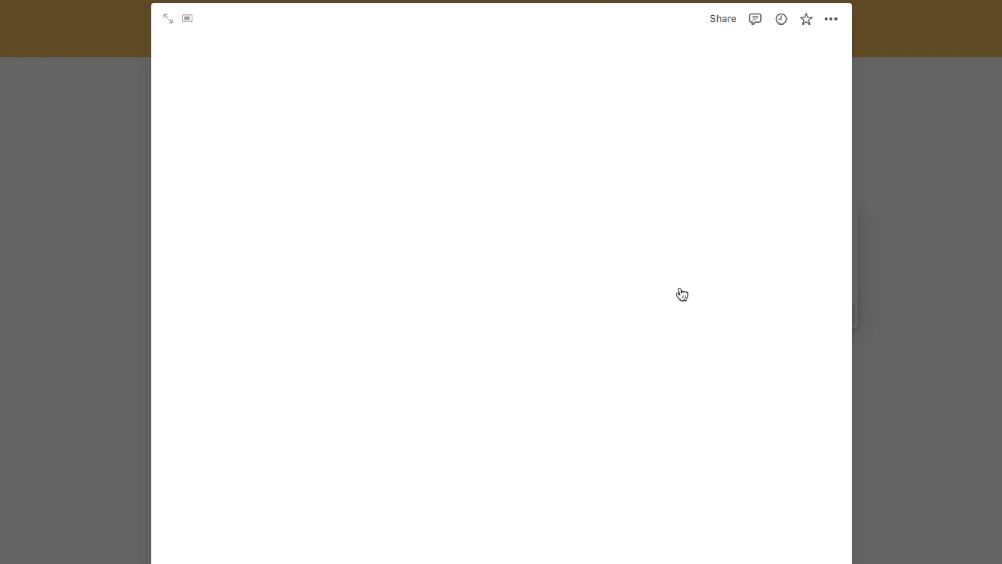
{"action": "type", "text": "Non-"}
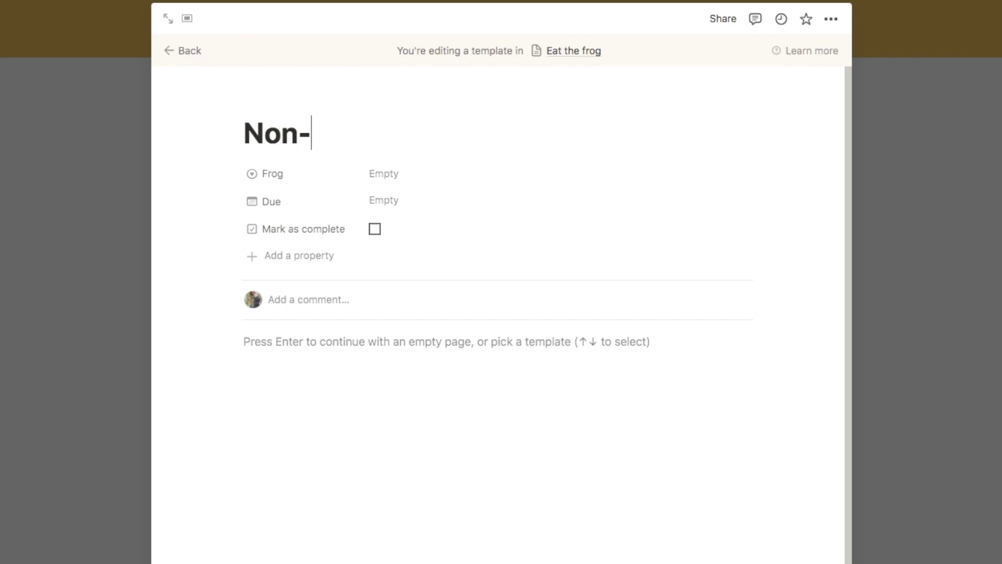
{"action": "type", "text": "frog template"}
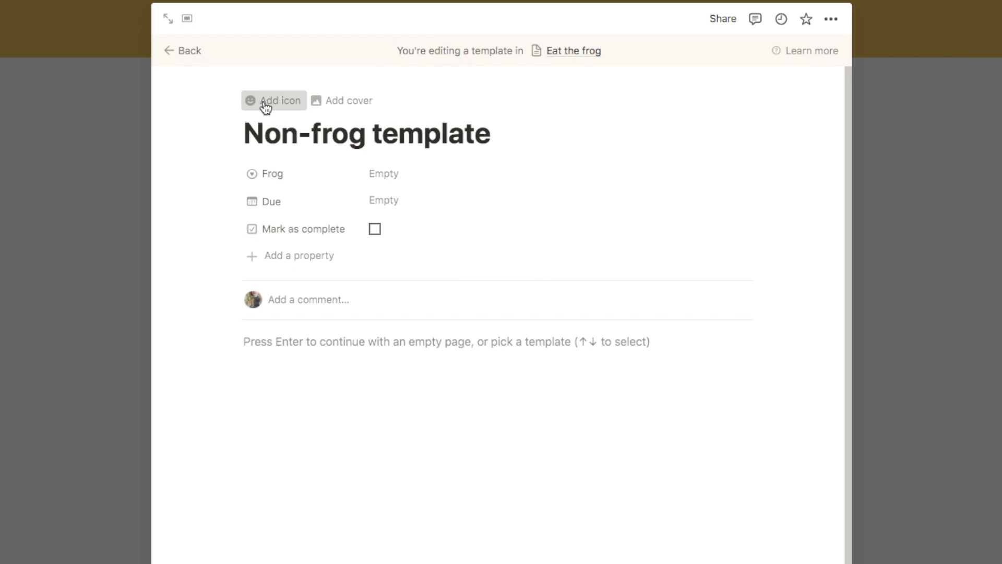
{"action": "left_click", "coordinate": [262, 99]}
{"action": "left_click", "coordinate": [198, 209]}
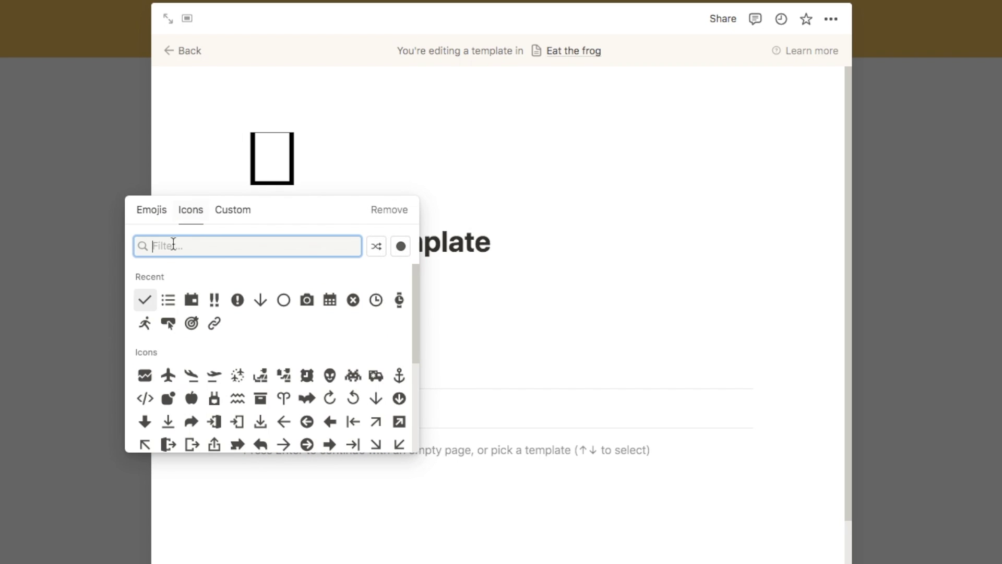
{"action": "left_click", "coordinate": [150, 299]}
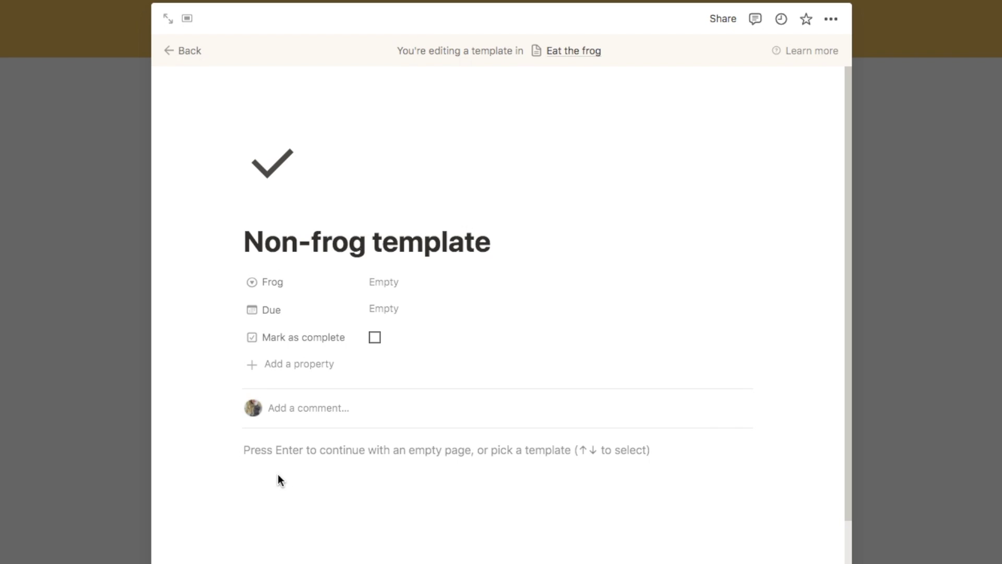
{"action": "left_click", "coordinate": [173, 57]}
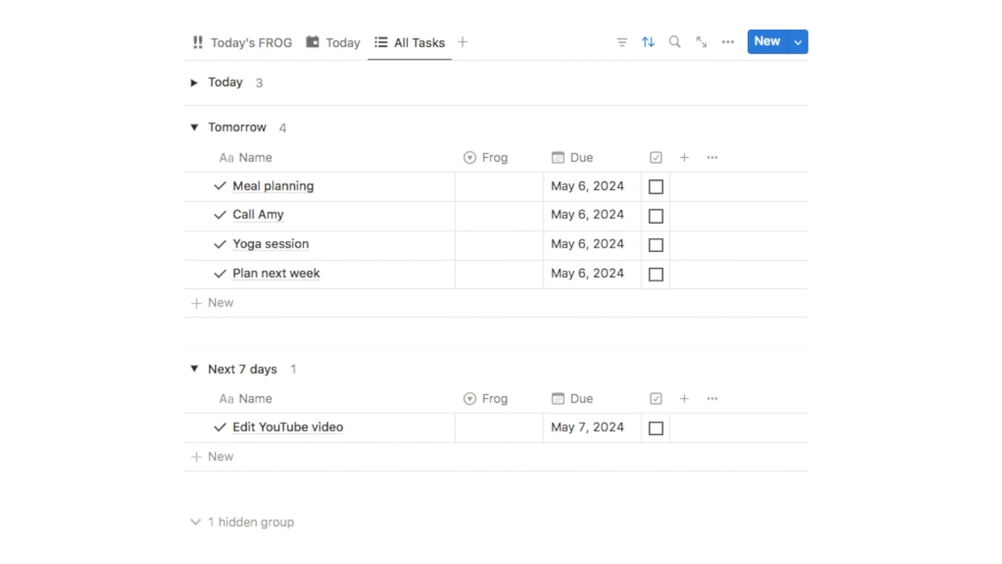
Set "Non-frog template" as the default template for all views in "Eat the frog".
{"action": "left_click", "coordinate": [798, 44]}
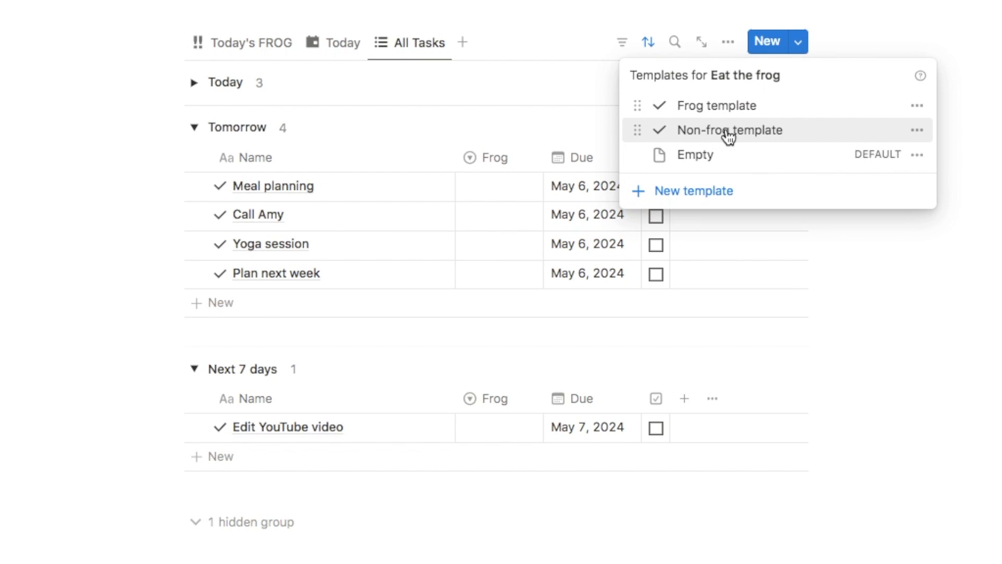
{"action": "left_click", "coordinate": [961, 315]}
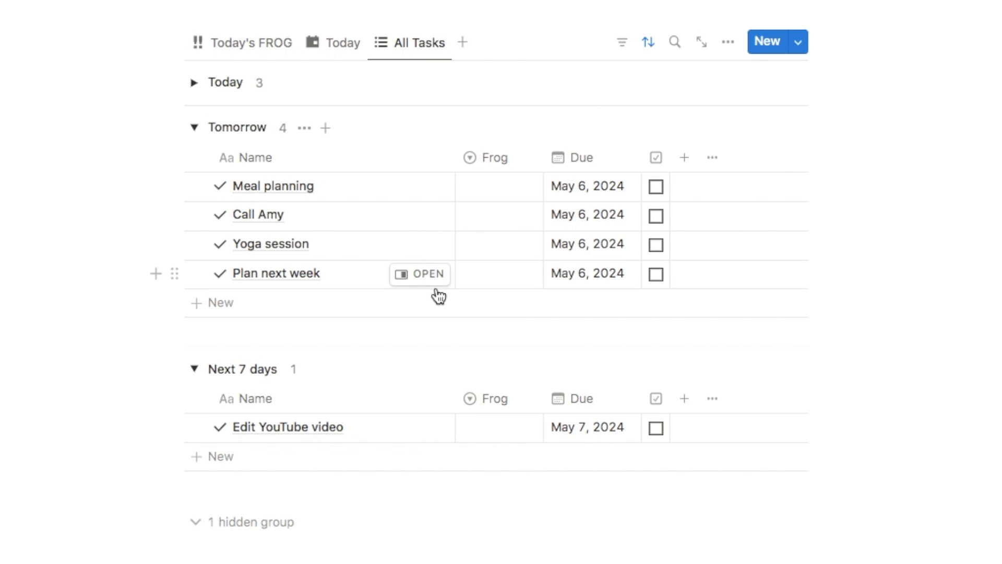
{"action": "left_click", "coordinate": [798, 43]}
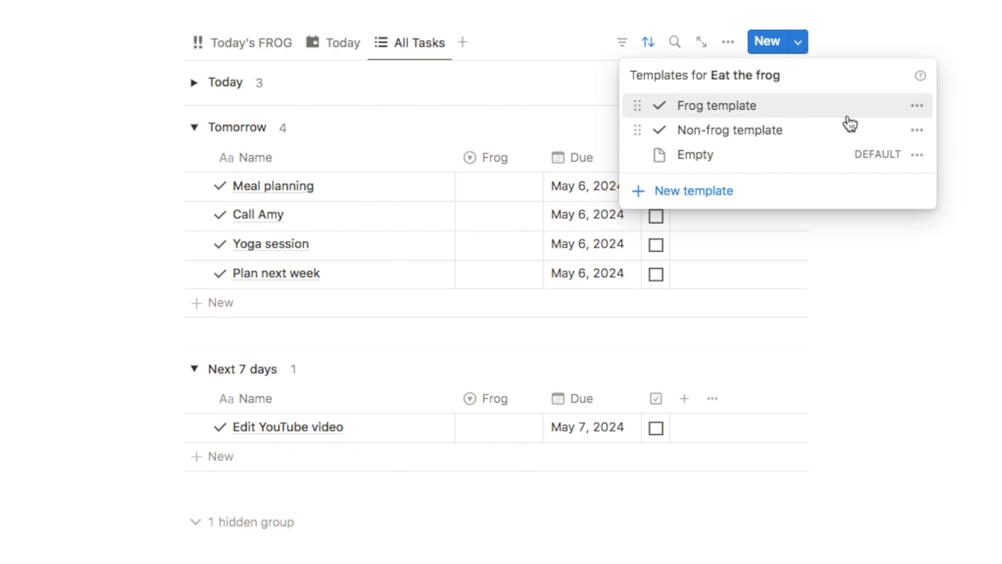
{"action": "left_click", "coordinate": [917, 131]}
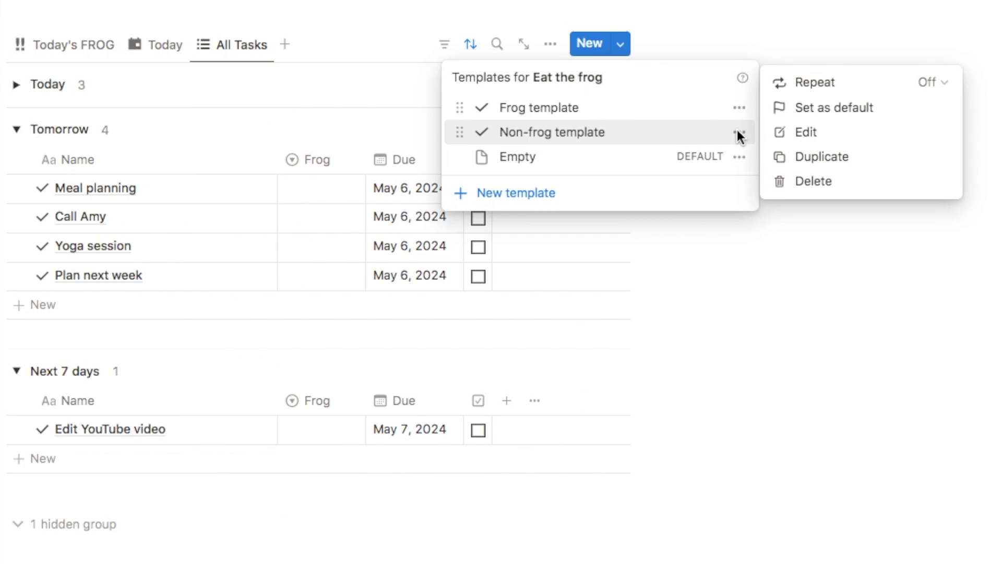
{"action": "left_click", "coordinate": [827, 115]}
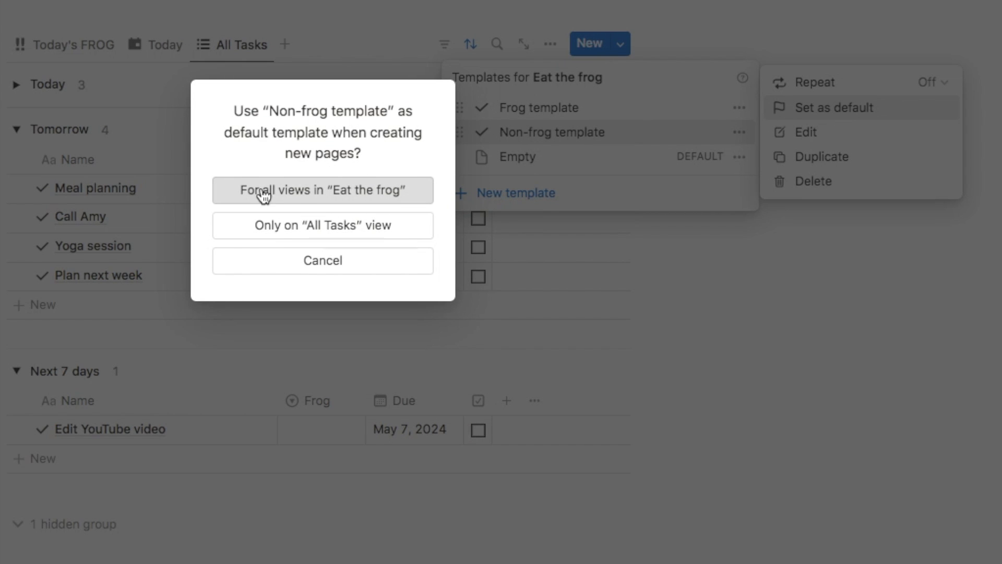
{"action": "left_click", "coordinate": [307, 192]}
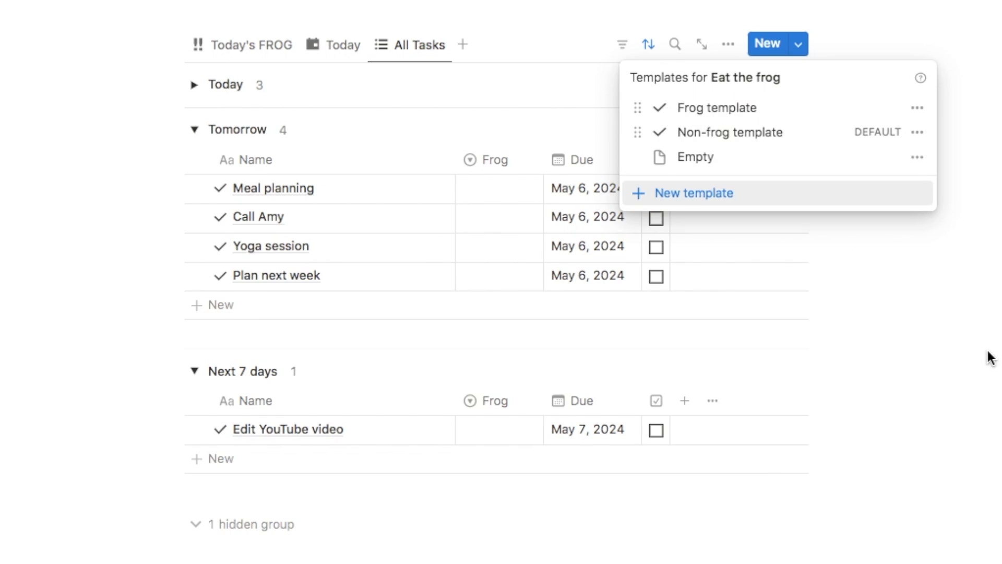
{"action": "left_click", "coordinate": [962, 349]}
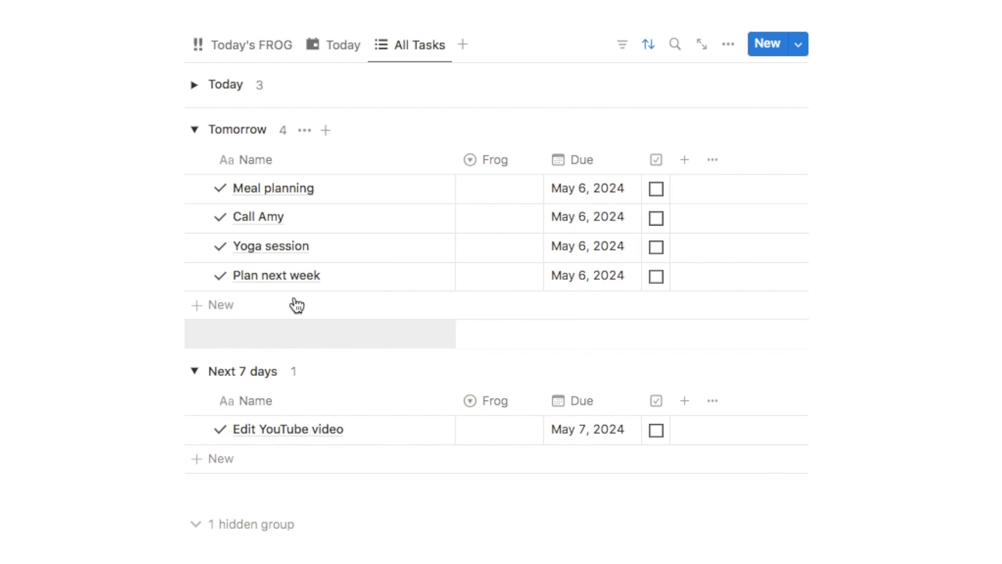
Add a task to the Next 7 days group and replace its template name with "Grocery shopping".
{"action": "scroll", "coordinate": [296, 423], "scroll_direction": "down", "scroll_amount": 1}
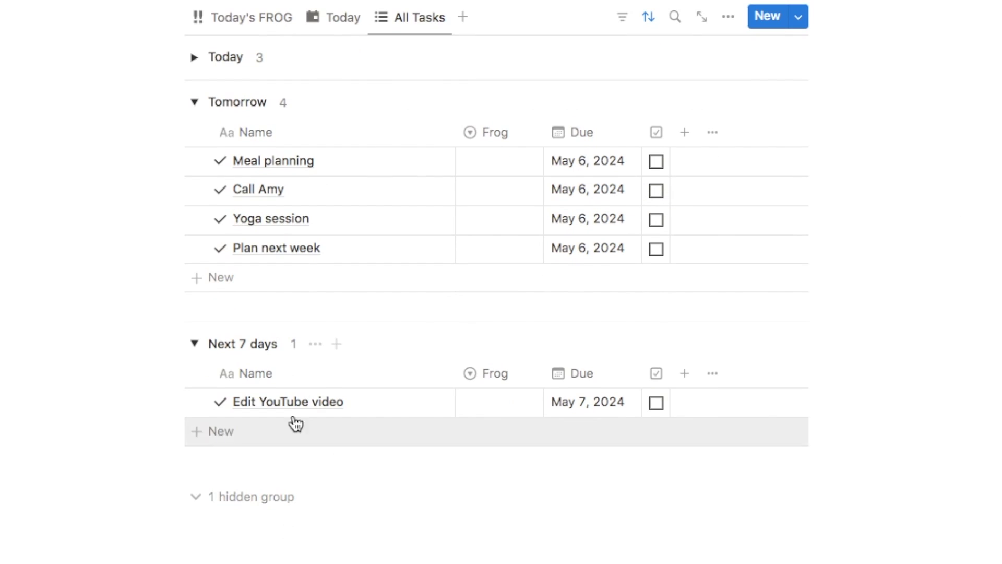
{"action": "left_click", "coordinate": [225, 437]}
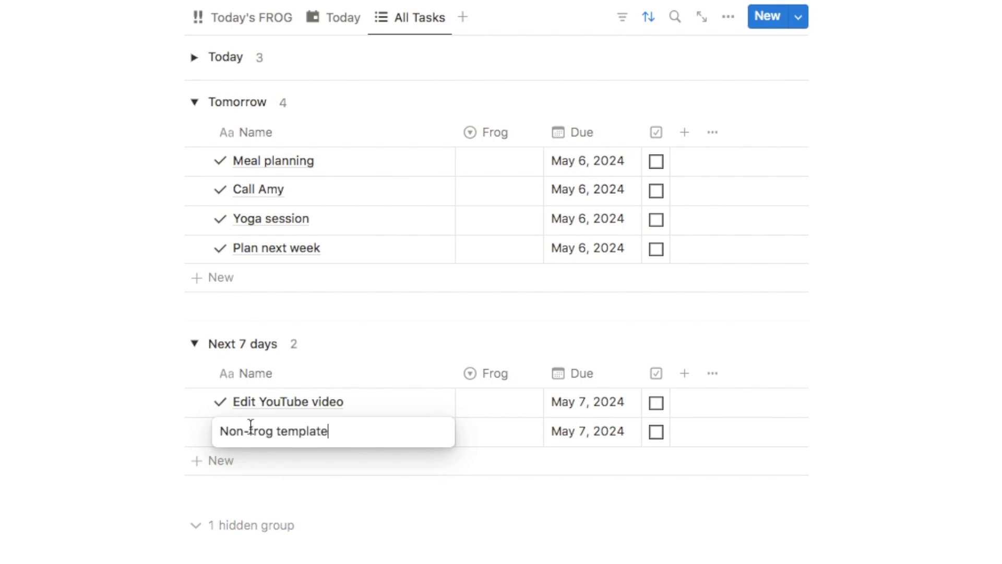
{"action": "left_click_drag", "start_coordinate": [342, 430], "coordinate": [222, 434]}
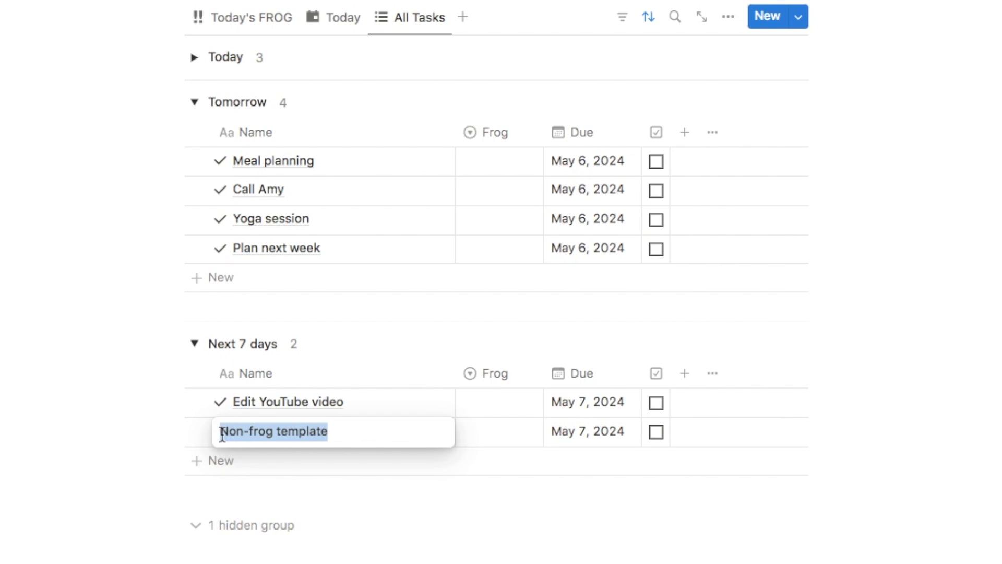
{"action": "key", "text": "BackSpace"}
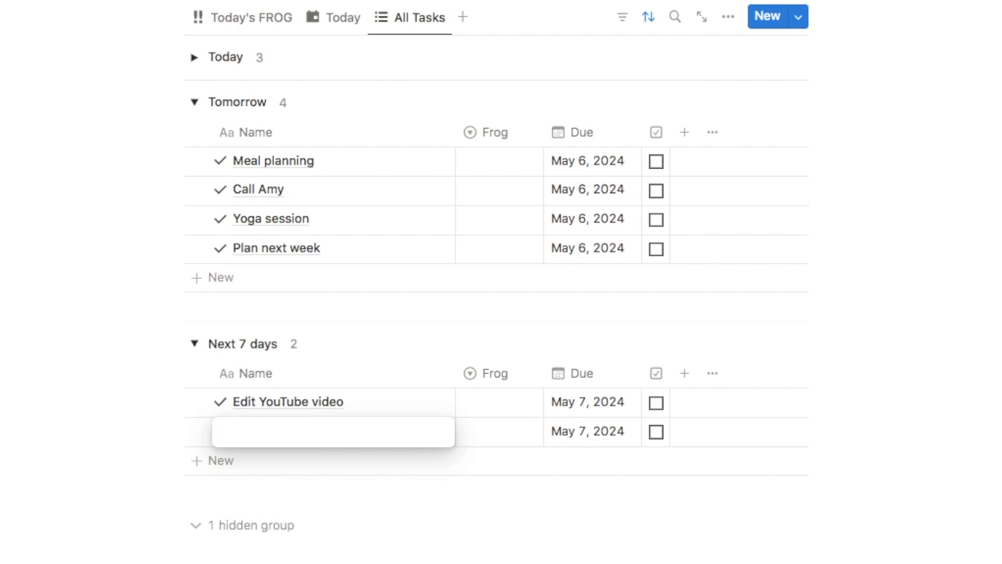
{"action": "type", "text": "Grocery shopping"}
{"action": "key", "text": "Return"}
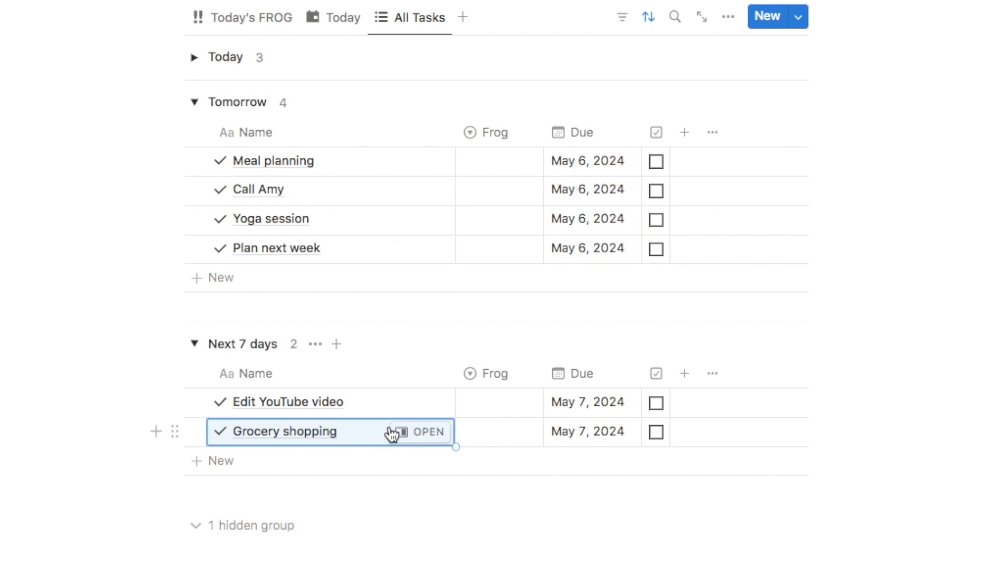
Apply the Frog template to the "Grocery shopping" page, close it, and switch to the "Today's FROG" view.
{"action": "left_click", "coordinate": [412, 436]}
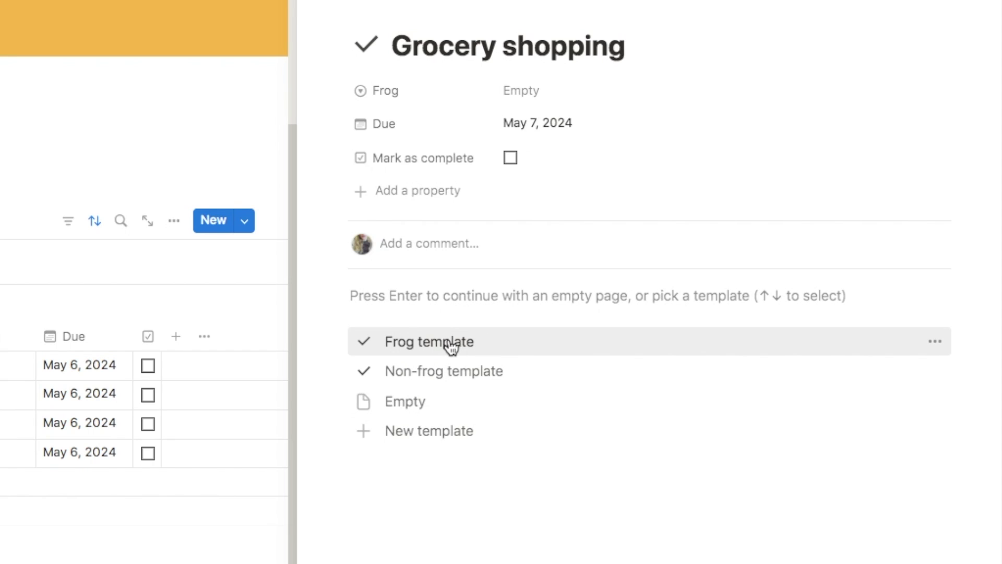
{"action": "left_click", "coordinate": [415, 343]}
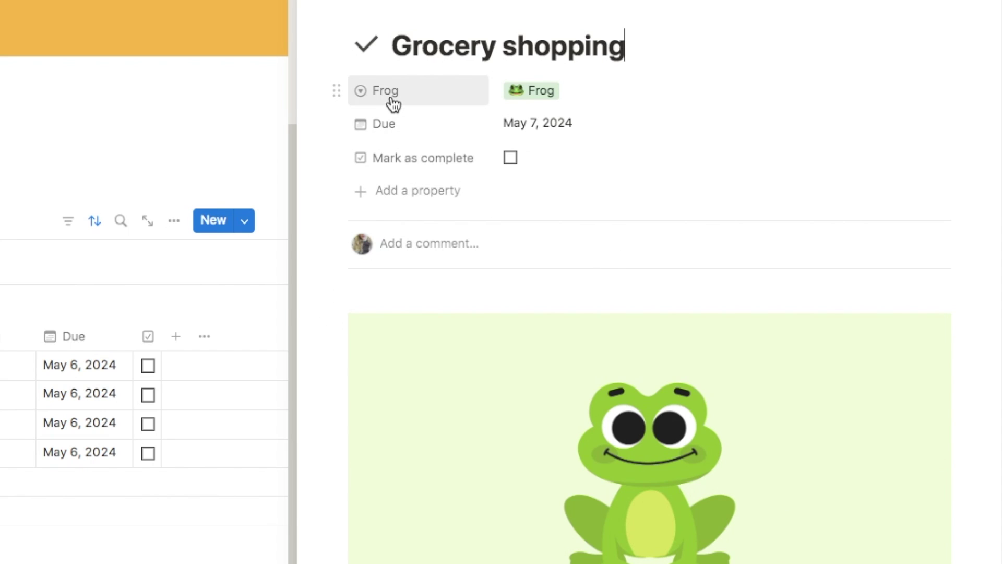
{"action": "key", "text": "Escape"}
{"action": "scroll", "coordinate": [373, 76], "scroll_direction": "down", "scroll_amount": 1}
{"action": "left_click", "coordinate": [247, 54]}
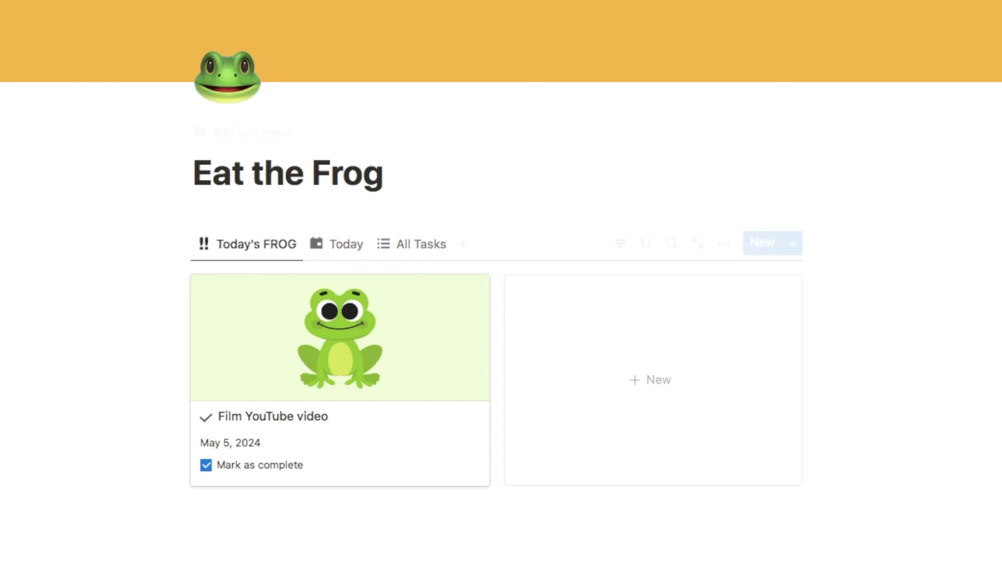
Turn on full width for the "Eat the Frog" page.
{"action": "scroll", "coordinate": [351, 504], "scroll_direction": "down", "scroll_amount": 4}
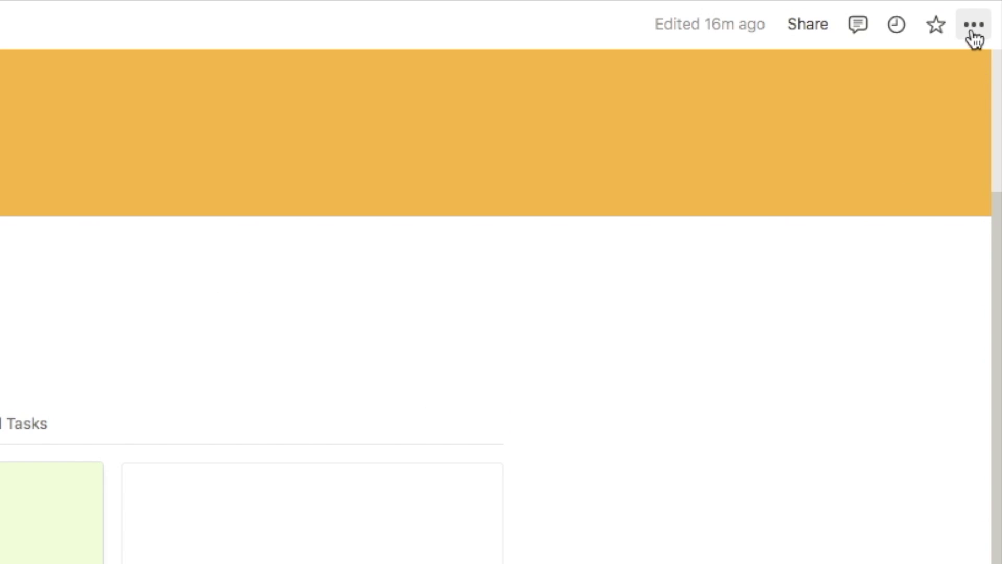
{"action": "left_click", "coordinate": [973, 32]}
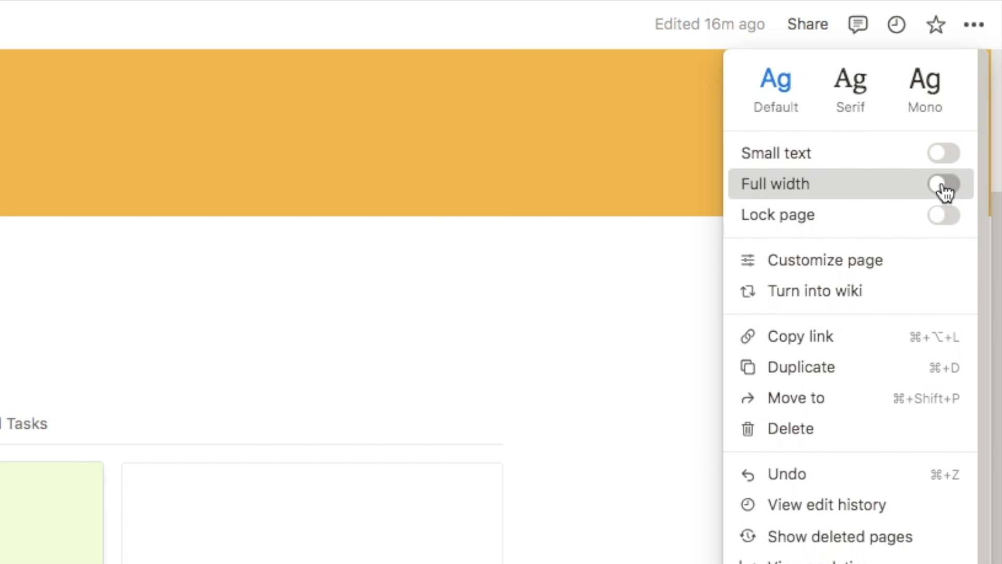
{"action": "left_click", "coordinate": [945, 185]}
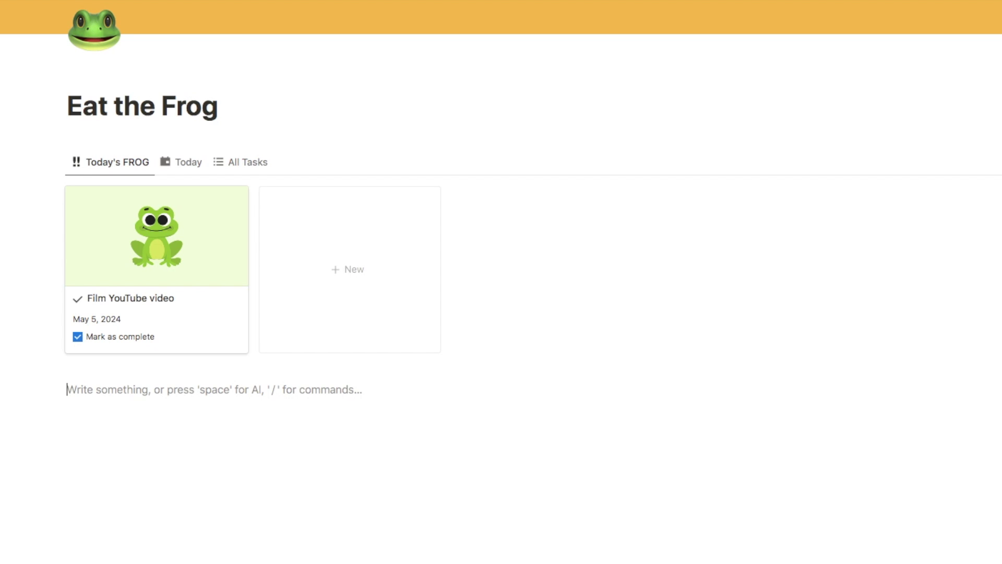
Insert a calendar view below the tasks, linked to the page's existing "Eat the frog" database, and hide its database title.
{"action": "type", "text": "/cale"}
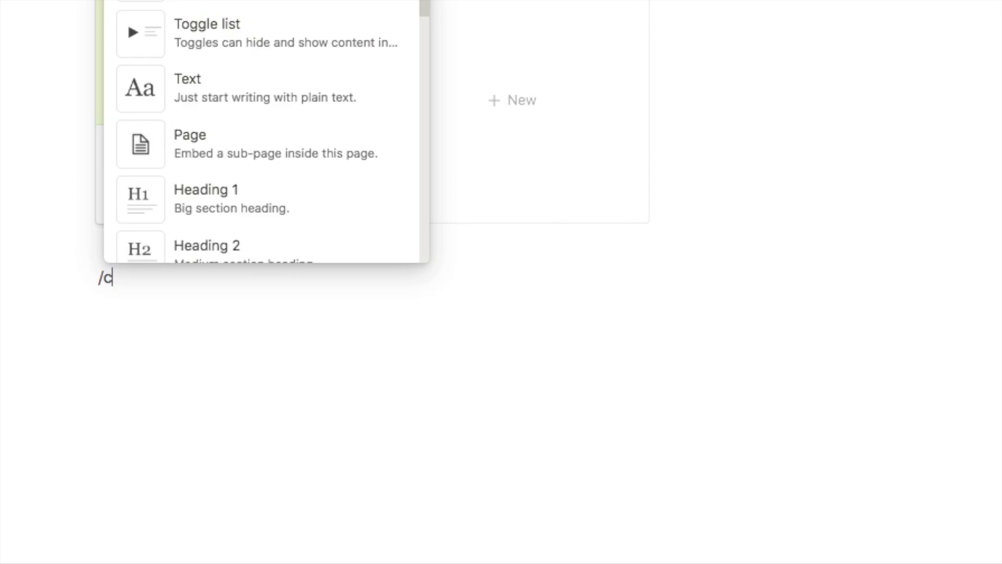
{"action": "left_click", "coordinate": [218, 229]}
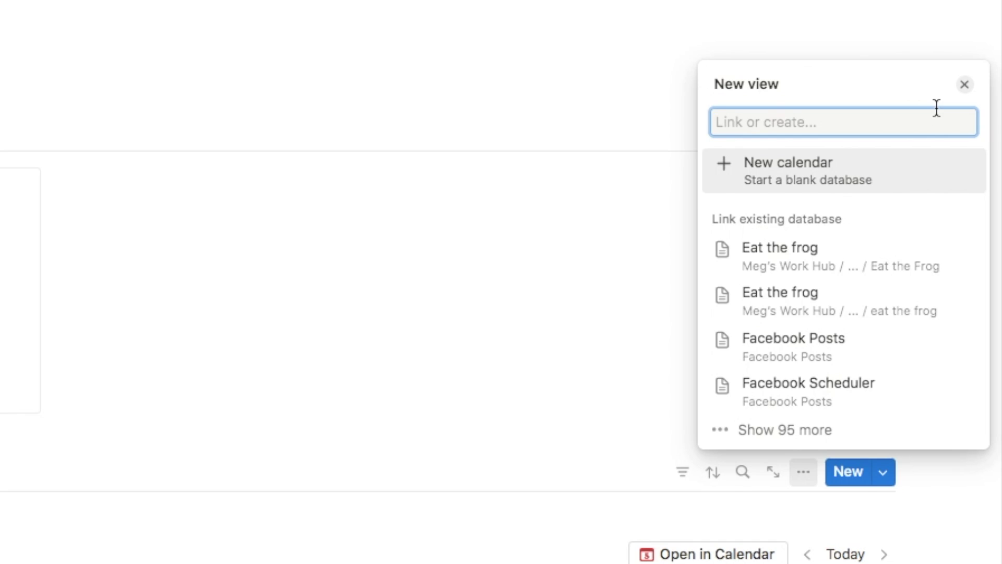
{"action": "left_click", "coordinate": [810, 262]}
{"action": "key", "text": "Return"}
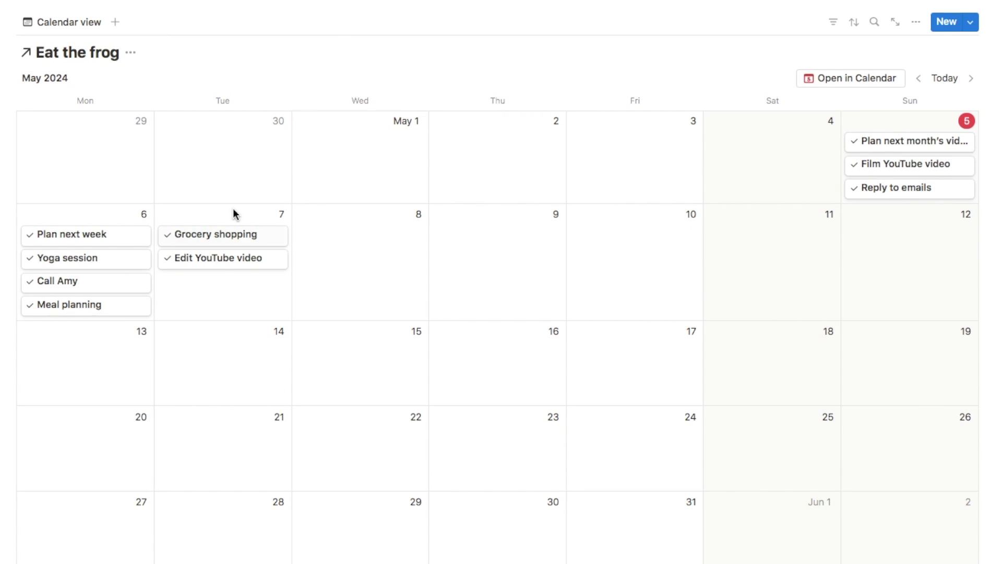
{"action": "left_click", "coordinate": [130, 53]}
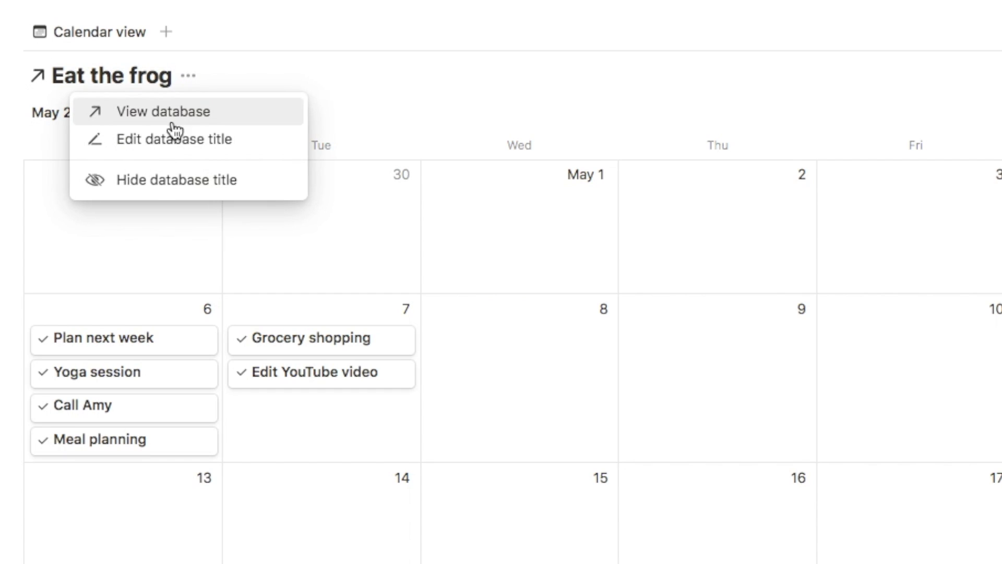
{"action": "left_click", "coordinate": [161, 182]}
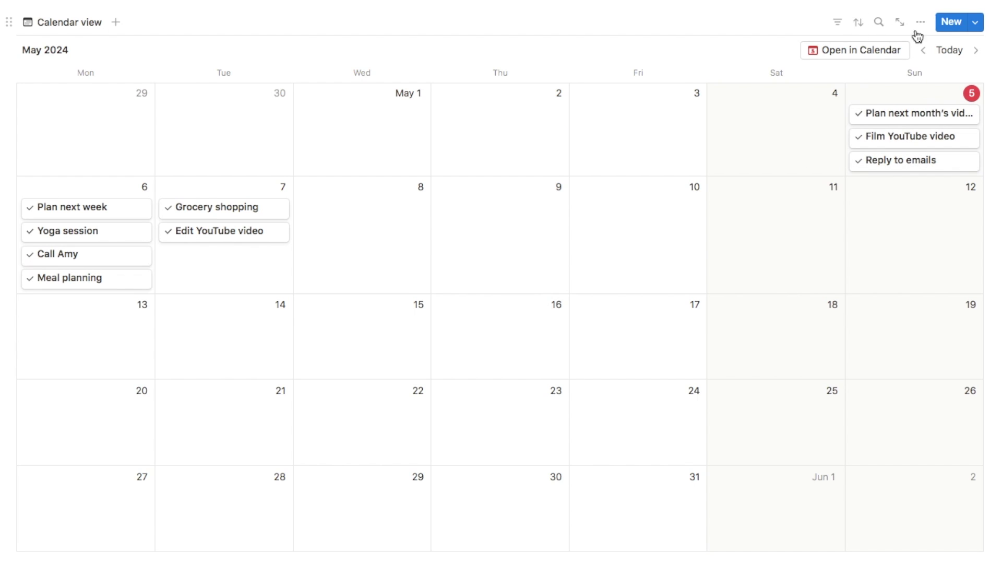
Show the Mark as complete and Frog properties on the calendar view's cards.
{"action": "left_click", "coordinate": [920, 22]}
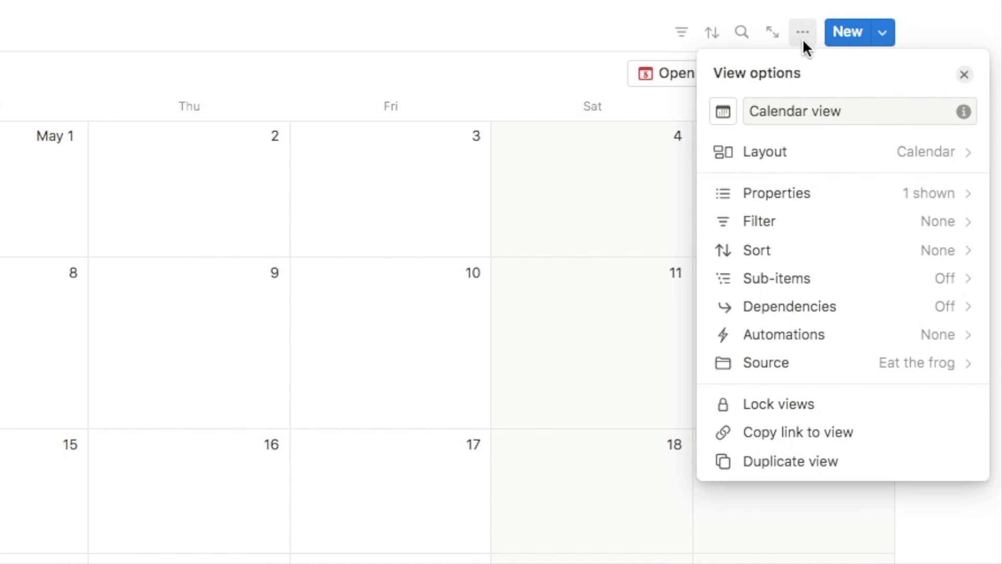
{"action": "left_click", "coordinate": [763, 194]}
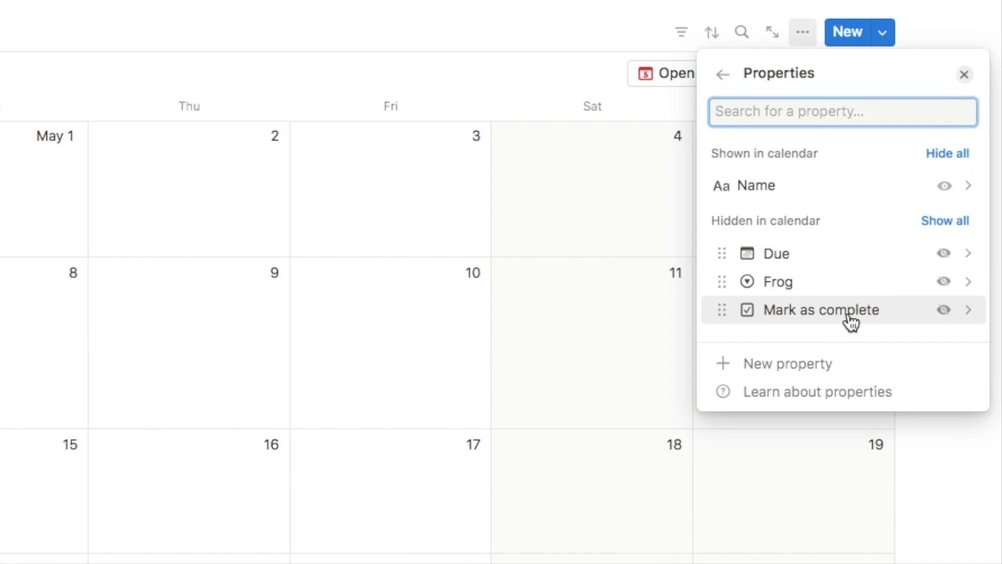
{"action": "left_click", "coordinate": [943, 310]}
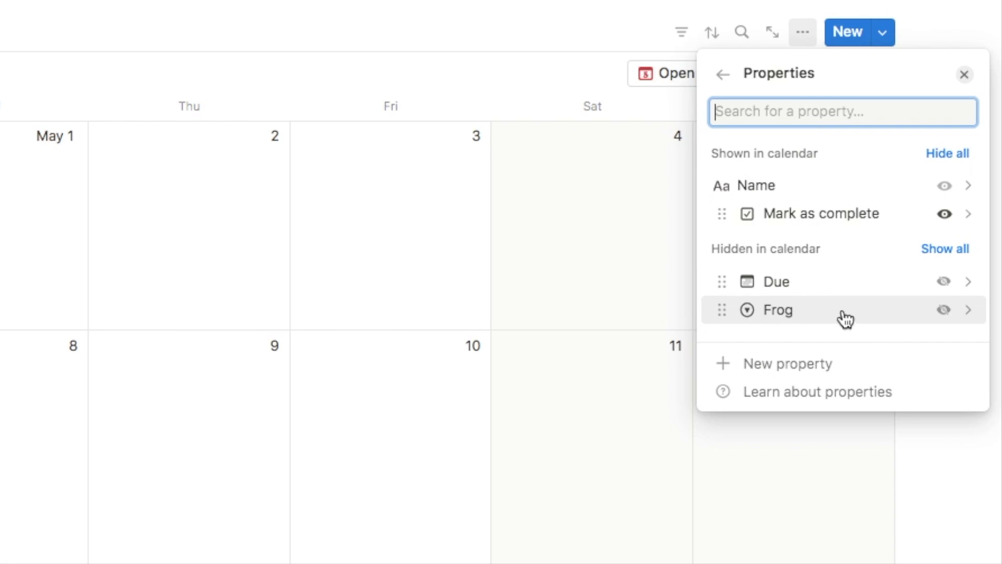
{"action": "left_click", "coordinate": [943, 310]}
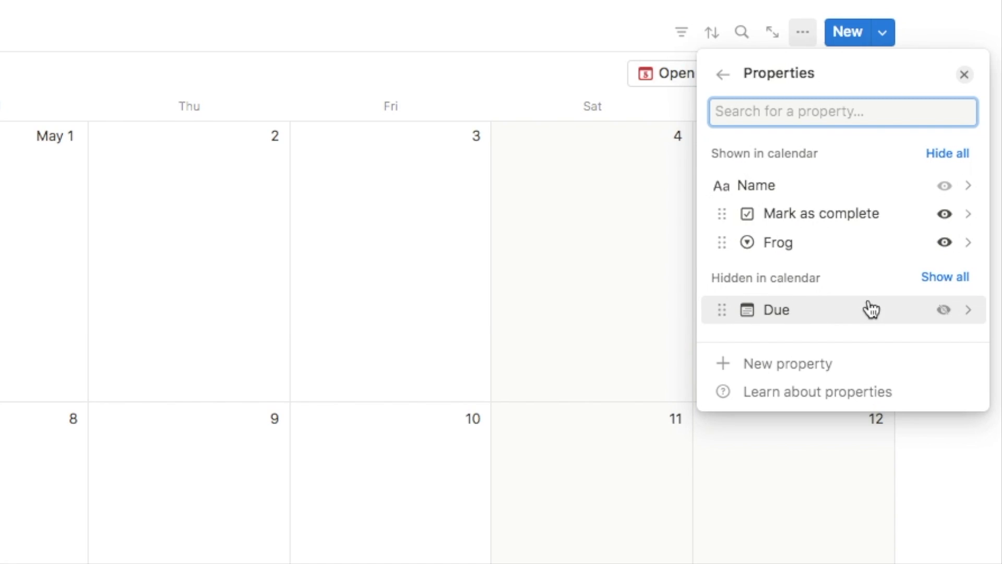
{"action": "left_click", "coordinate": [964, 75]}
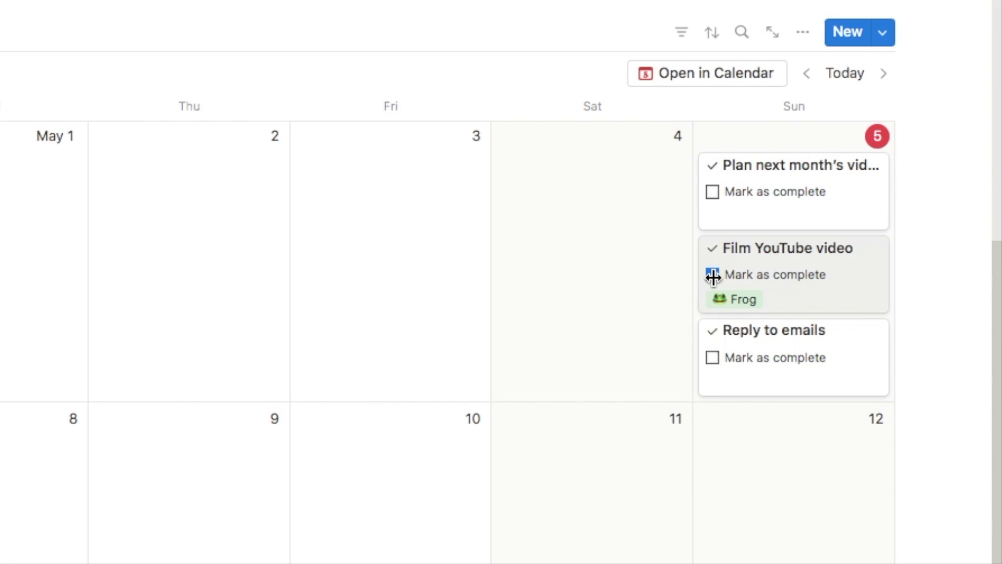
Sort the calendar view by Frog in ascending order and rename the view All Tasks.
{"action": "left_click", "coordinate": [714, 34]}
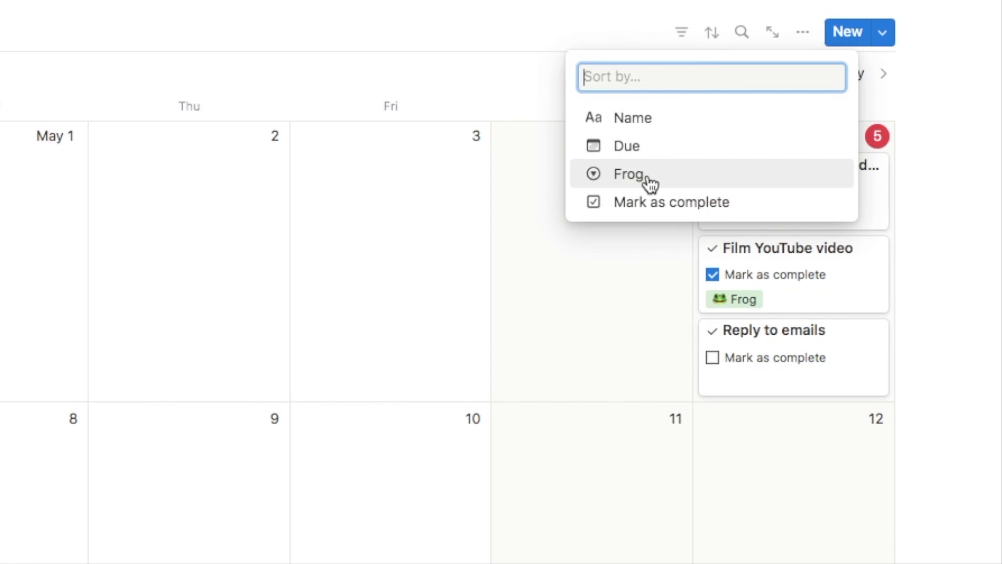
{"action": "left_click", "coordinate": [647, 180]}
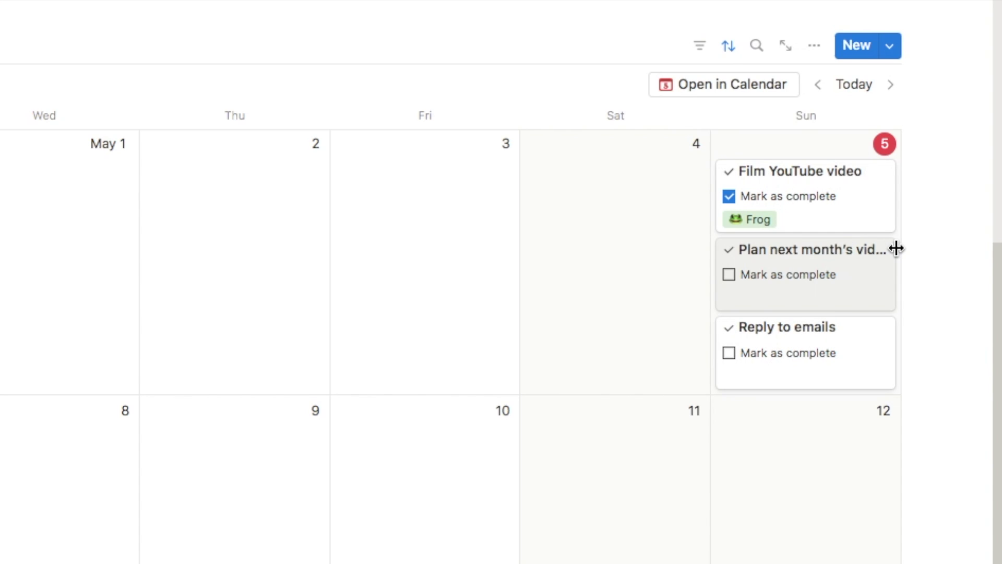
{"action": "left_click", "coordinate": [64, 27]}
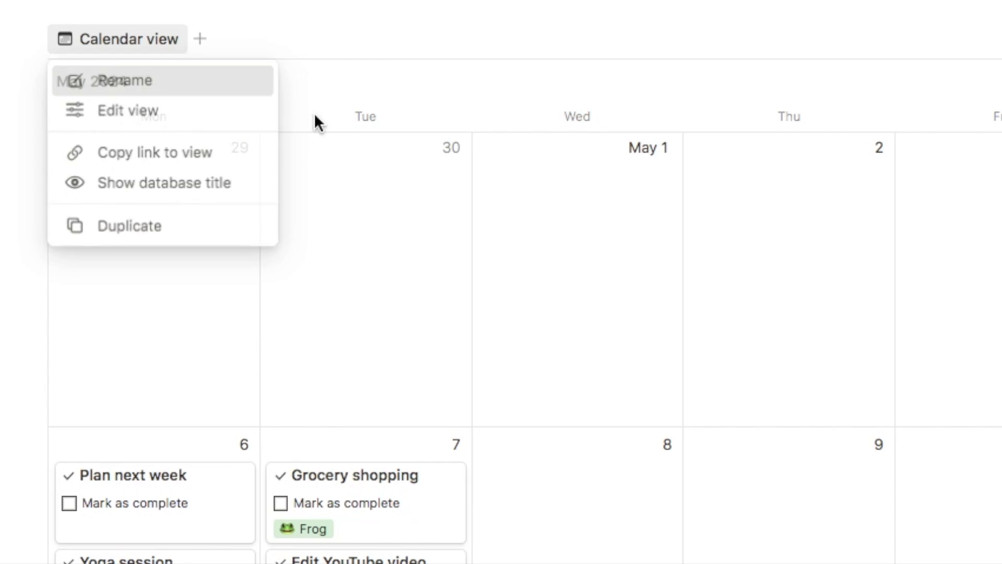
{"action": "left_click", "coordinate": [166, 85]}
{"action": "key", "text": "super+a"}
{"action": "type", "text": "A"}
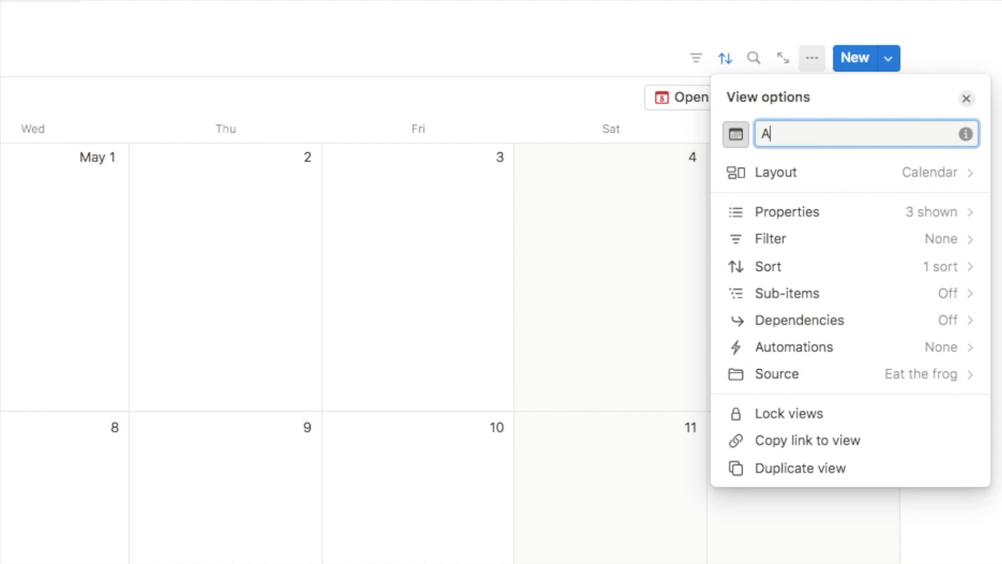
{"action": "type", "text": "ll Tasks"}
{"action": "left_click", "coordinate": [976, 99]}
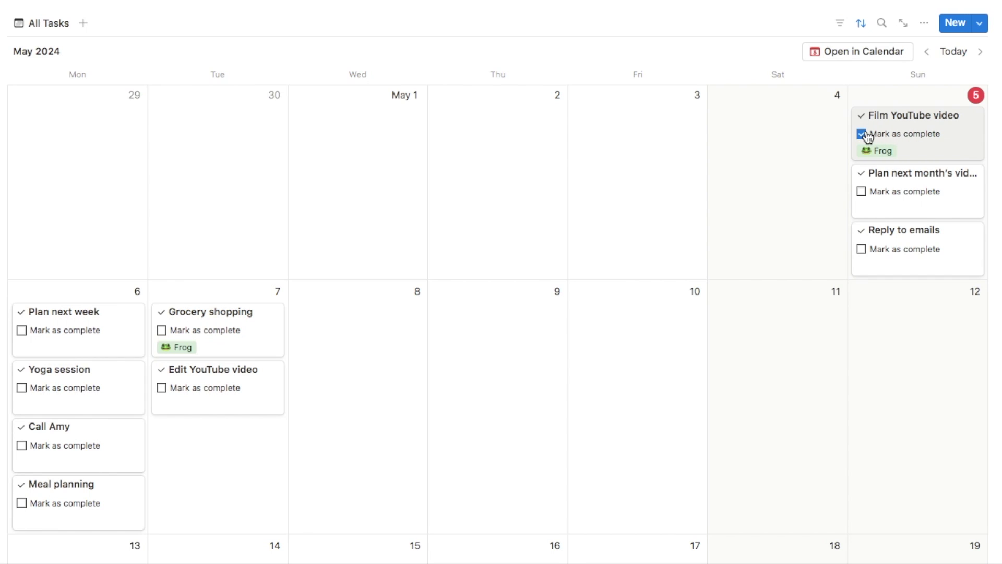
Duplicate the All Tasks calendar view, name the copy Due Tasks, and give it the circled exclamation mark icon.
{"action": "left_click", "coordinate": [46, 25]}
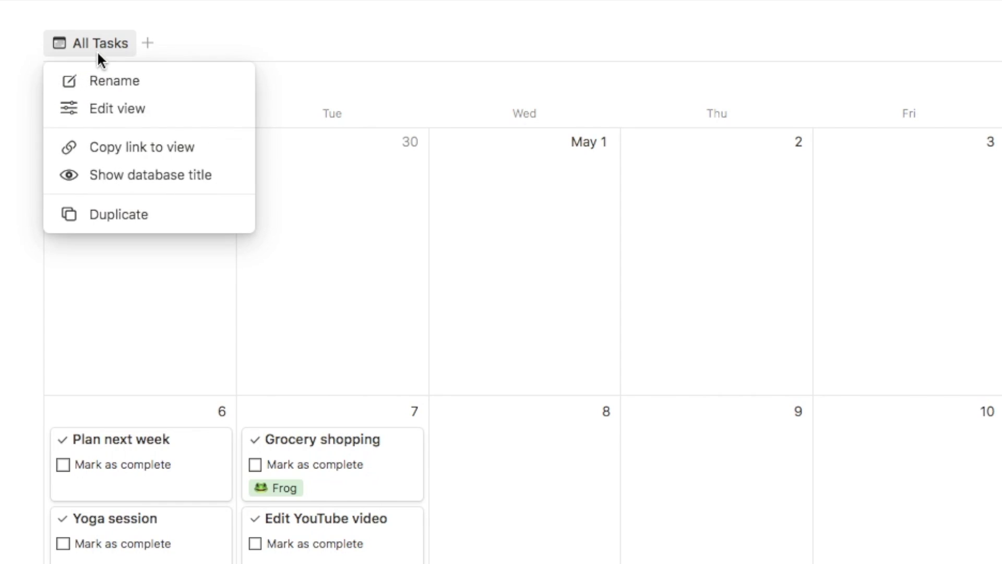
{"action": "left_click", "coordinate": [99, 210]}
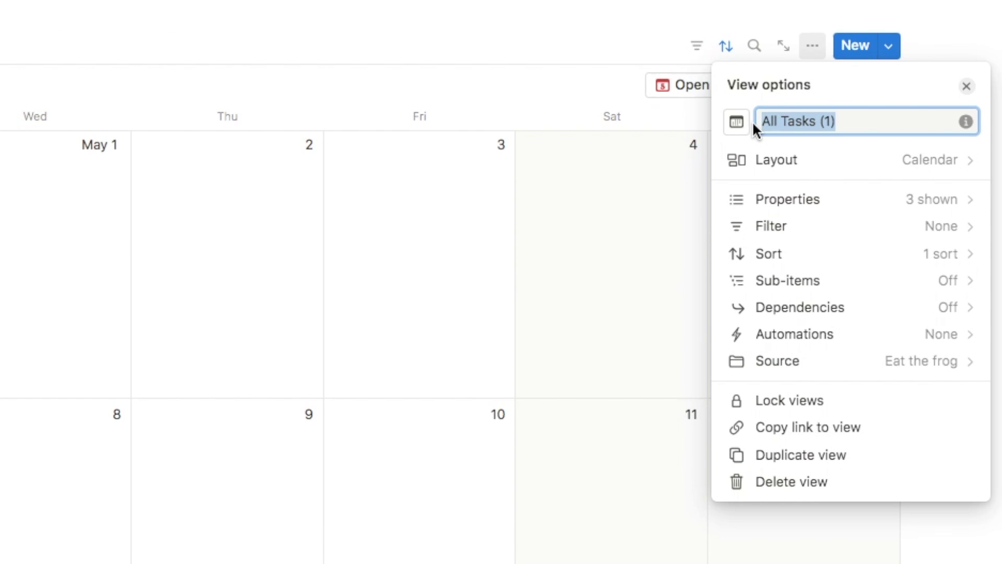
{"action": "type", "text": "Due Tasks"}
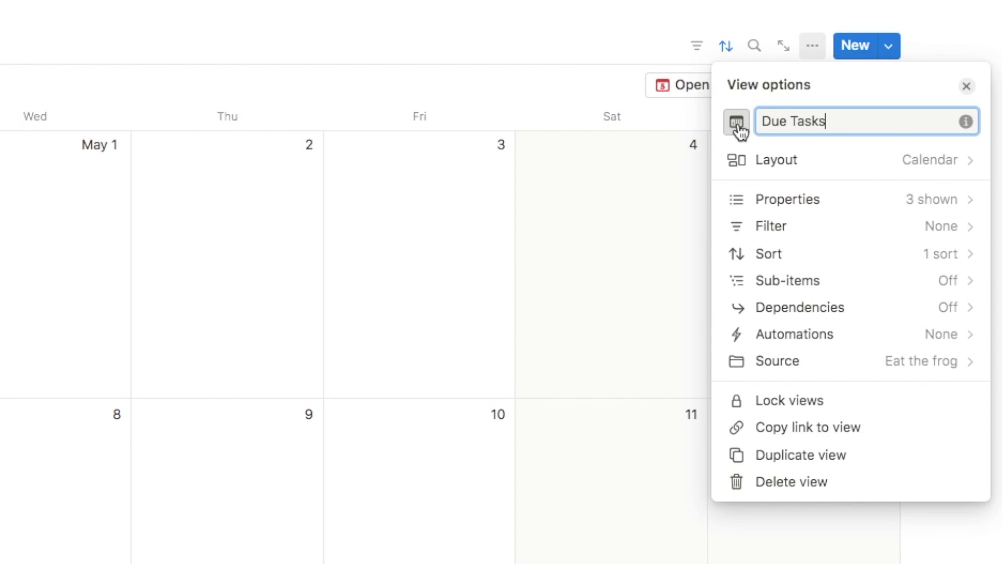
{"action": "left_click", "coordinate": [737, 122]}
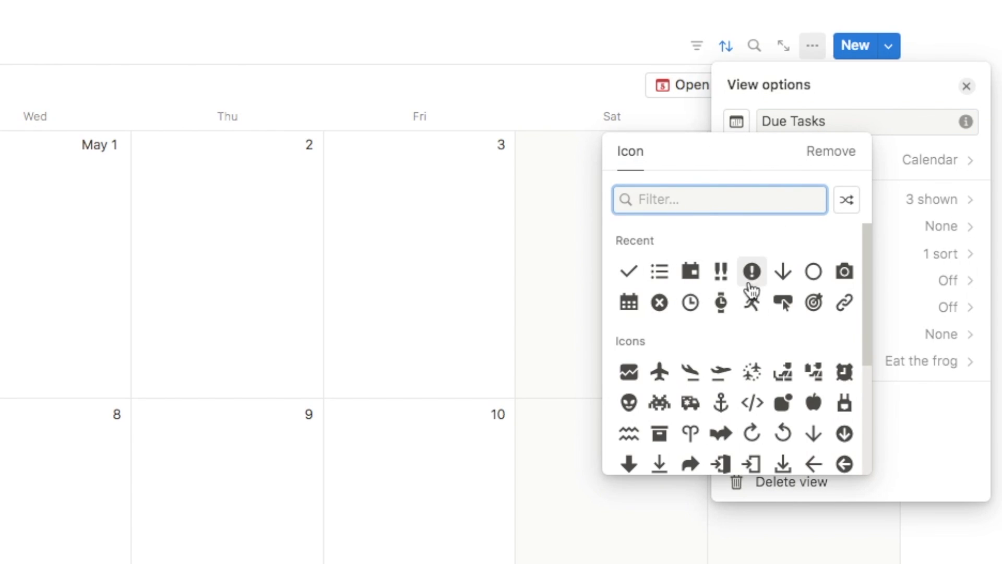
{"action": "left_click", "coordinate": [752, 272]}
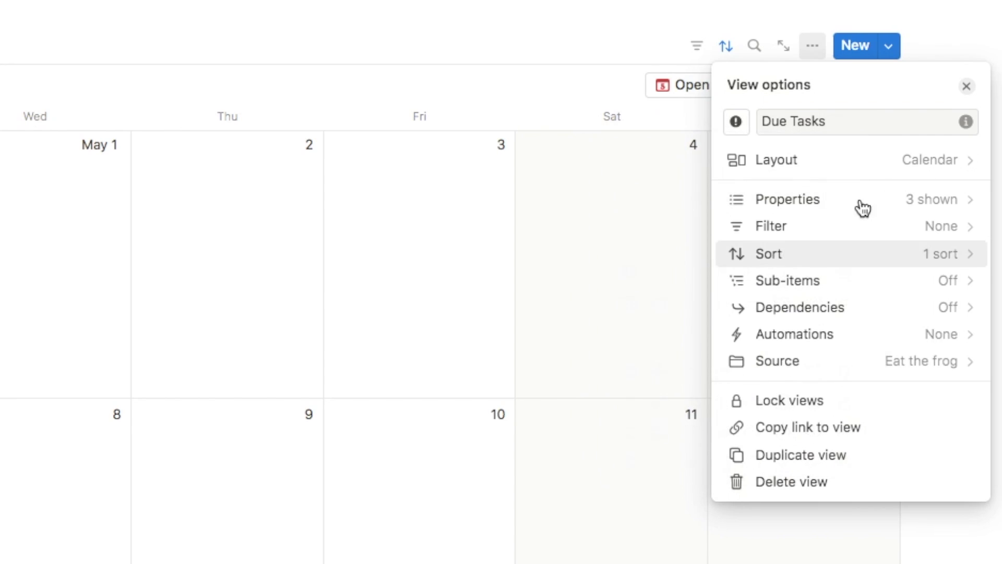
{"action": "left_click", "coordinate": [966, 86]}
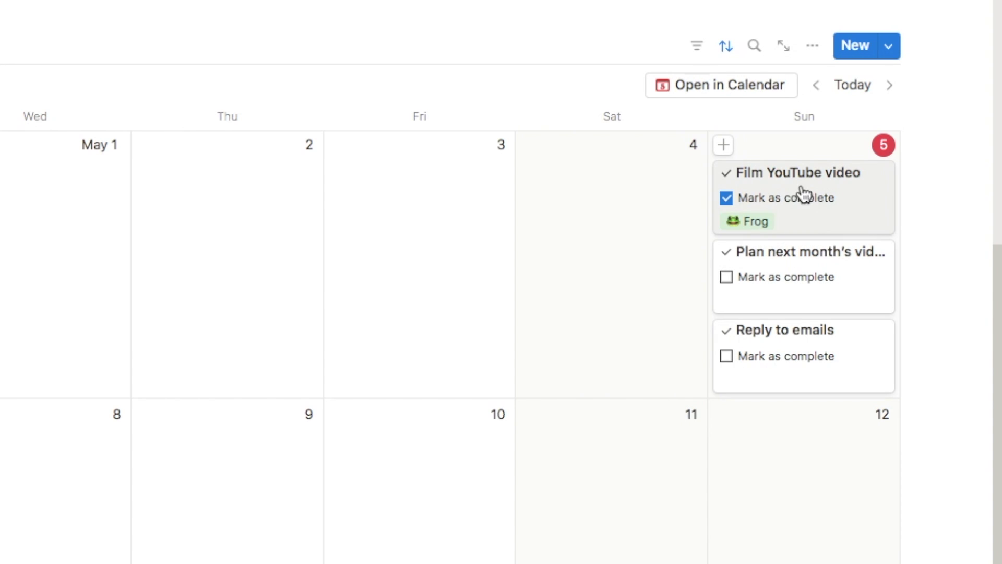
Filter the Due Tasks calendar to tasks with Mark as complete unchecked, save the filter for everyone, and return to the All Tasks calendar.
{"action": "left_click", "coordinate": [697, 52]}
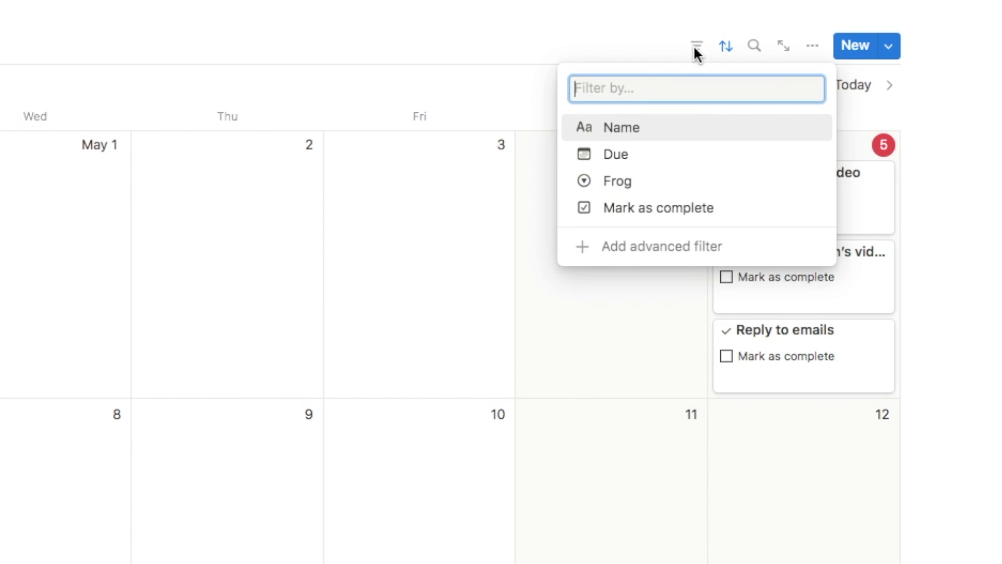
{"action": "left_click", "coordinate": [640, 208]}
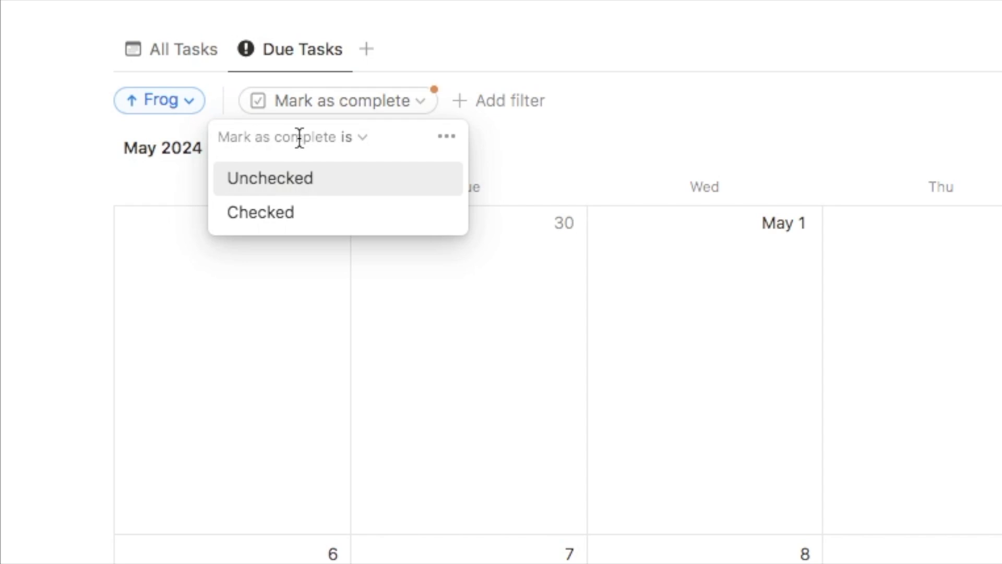
{"action": "left_click", "coordinate": [315, 181]}
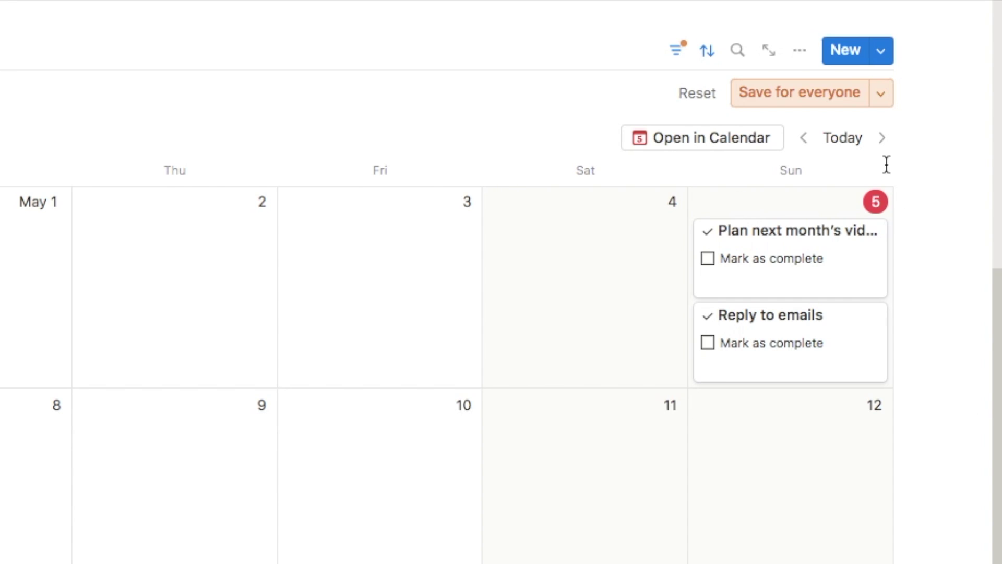
{"action": "left_click", "coordinate": [798, 98]}
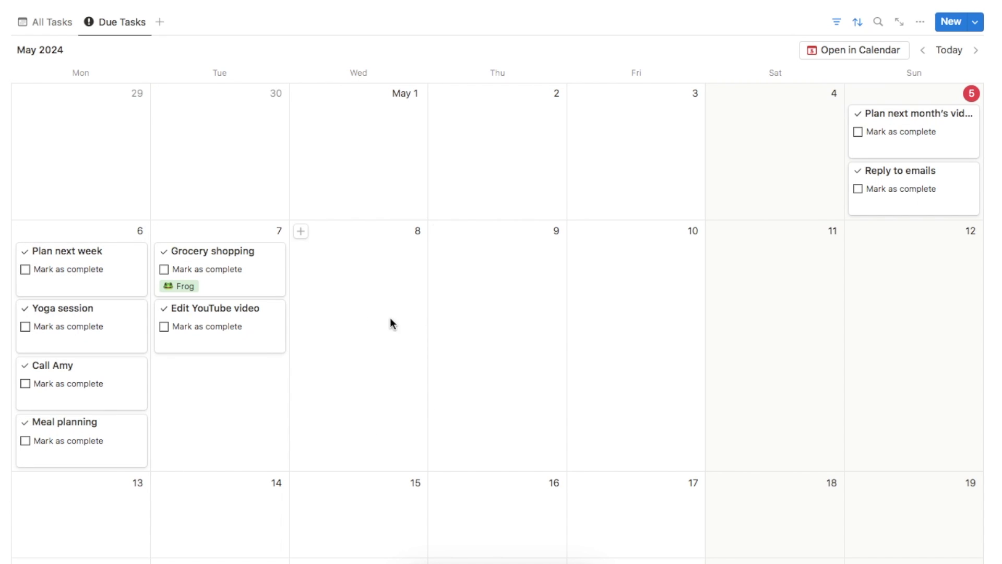
{"action": "left_click", "coordinate": [67, 27]}
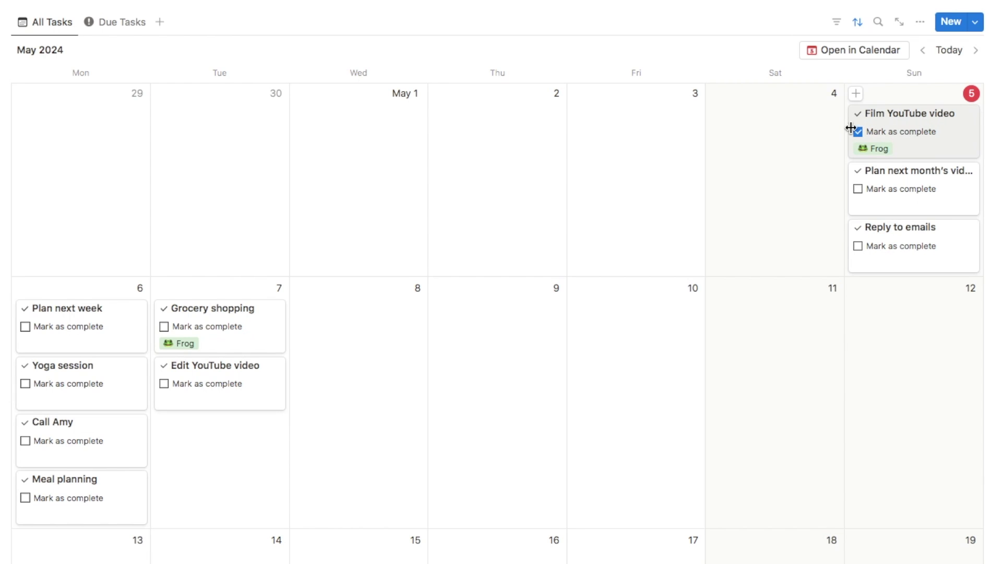
Mark "Film YouTube video" complete in Today's FROG, and "Plan next month's videos" and "Reply to emails" complete in the Today view.
{"action": "scroll", "coordinate": [535, 334], "scroll_direction": "down", "scroll_amount": 3}
{"action": "scroll", "coordinate": [545, 334], "scroll_direction": "up", "scroll_amount": 12}
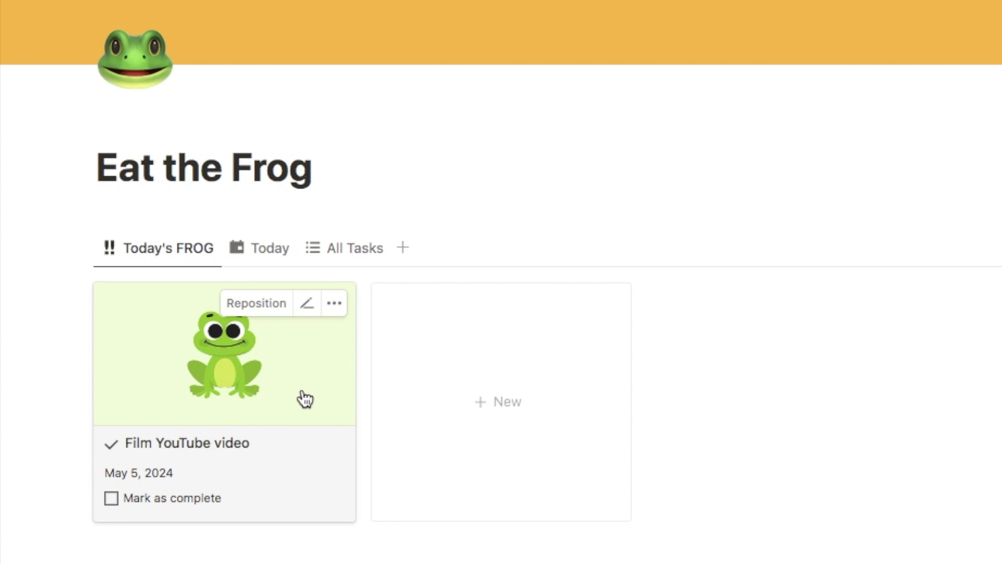
{"action": "left_click", "coordinate": [161, 500]}
{"action": "left_click", "coordinate": [261, 250]}
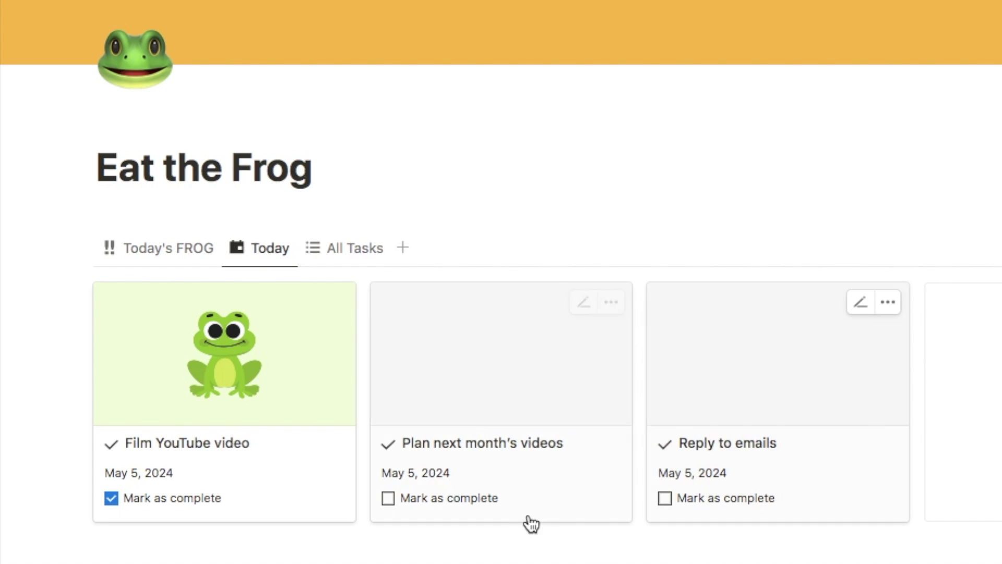
{"action": "left_click", "coordinate": [473, 509]}
{"action": "left_click", "coordinate": [669, 502]}
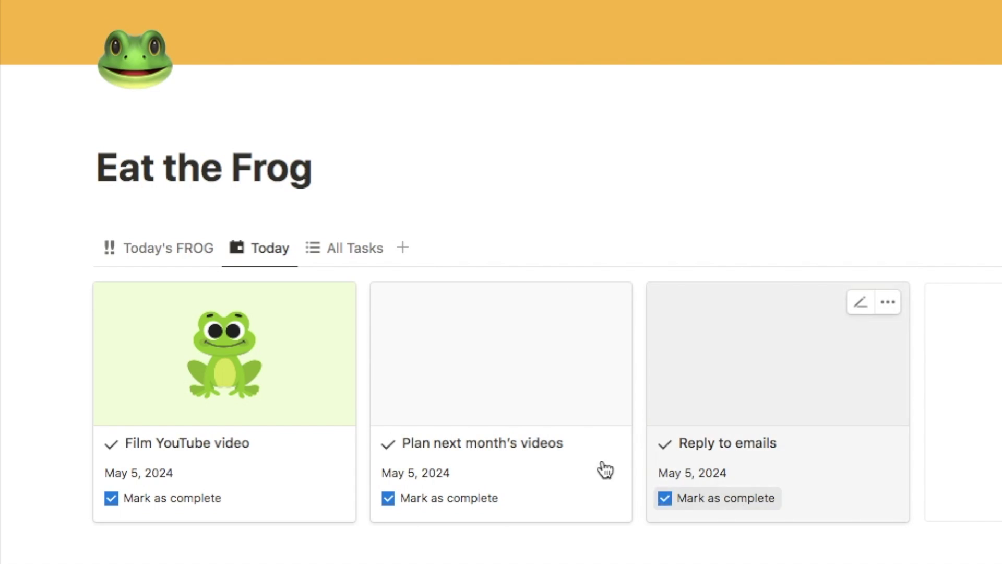
Apply the Frog template to tomorrow's "Meal planning" task from the All Tasks table, close its page, and return to the calendar.
{"action": "left_click", "coordinate": [364, 257]}
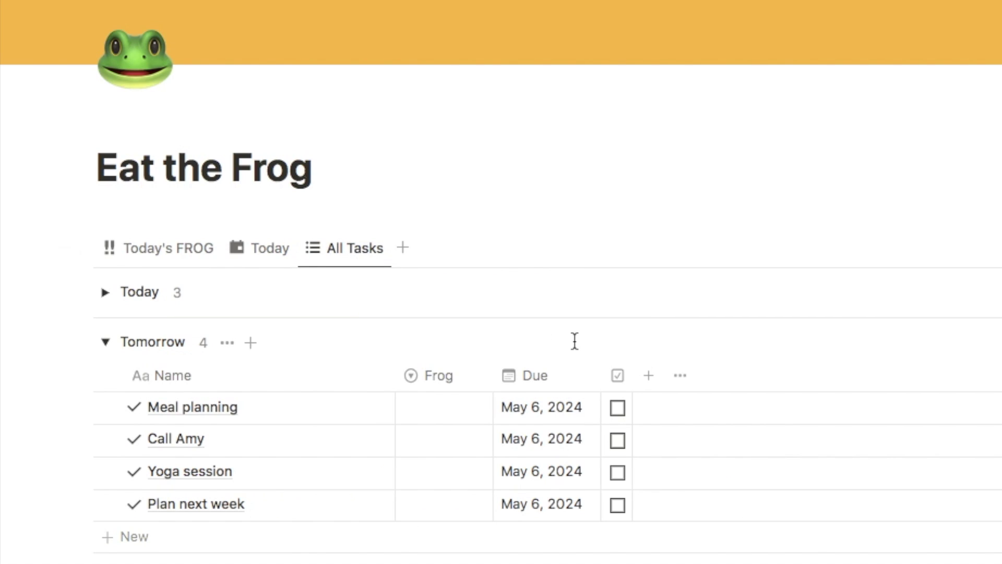
{"action": "scroll", "coordinate": [575, 340], "scroll_direction": "down", "scroll_amount": 1}
{"action": "scroll", "coordinate": [574, 348], "scroll_direction": "down", "scroll_amount": 1}
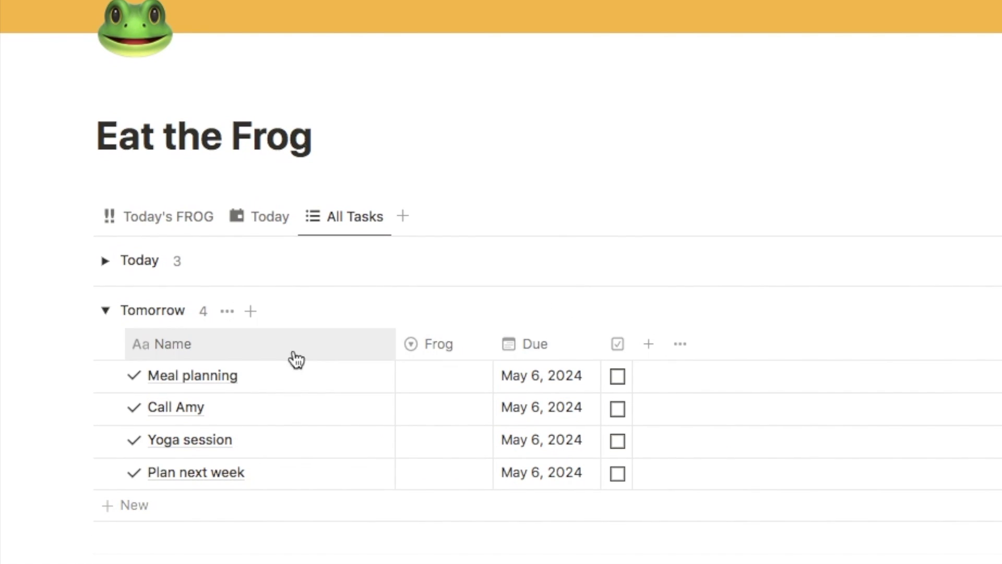
{"action": "scroll", "coordinate": [499, 297], "scroll_direction": "down", "scroll_amount": 1}
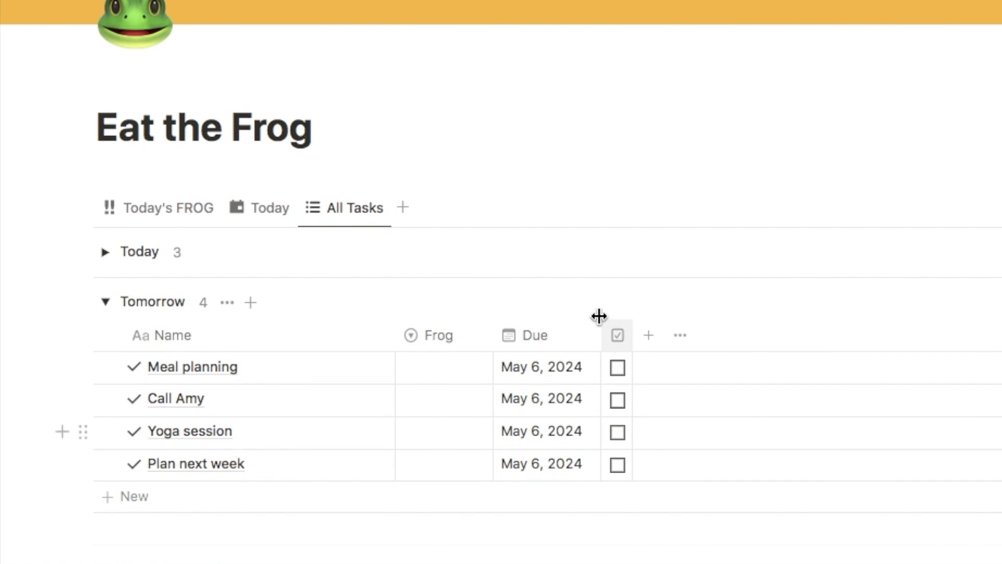
{"action": "scroll", "coordinate": [599, 315], "scroll_direction": "down", "scroll_amount": 3}
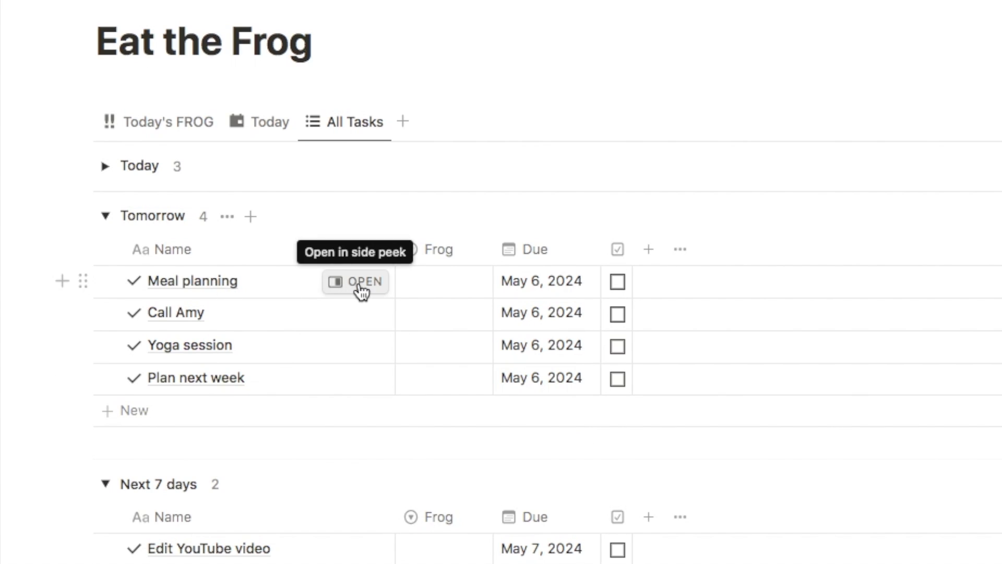
{"action": "left_click", "coordinate": [361, 291]}
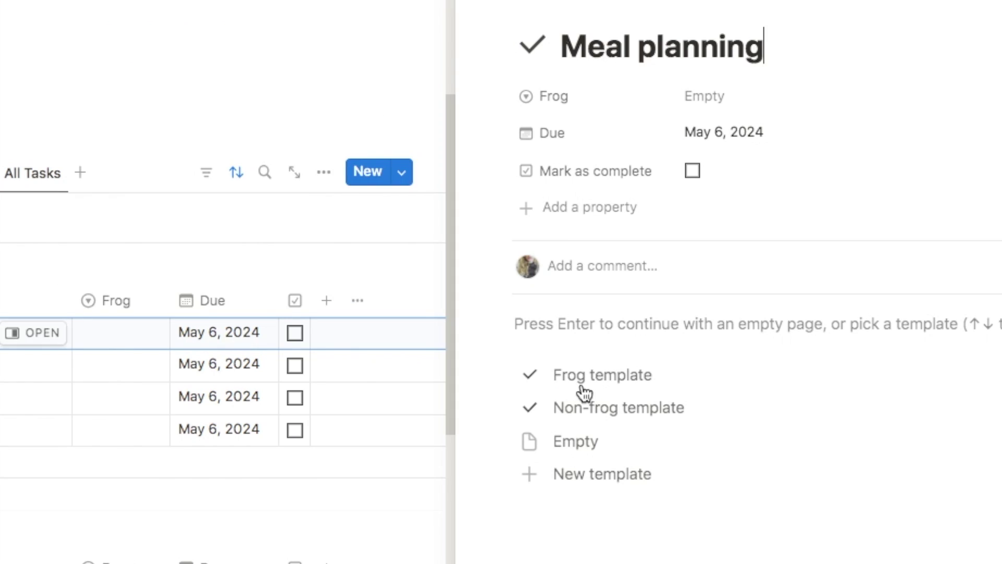
{"action": "left_click", "coordinate": [610, 387]}
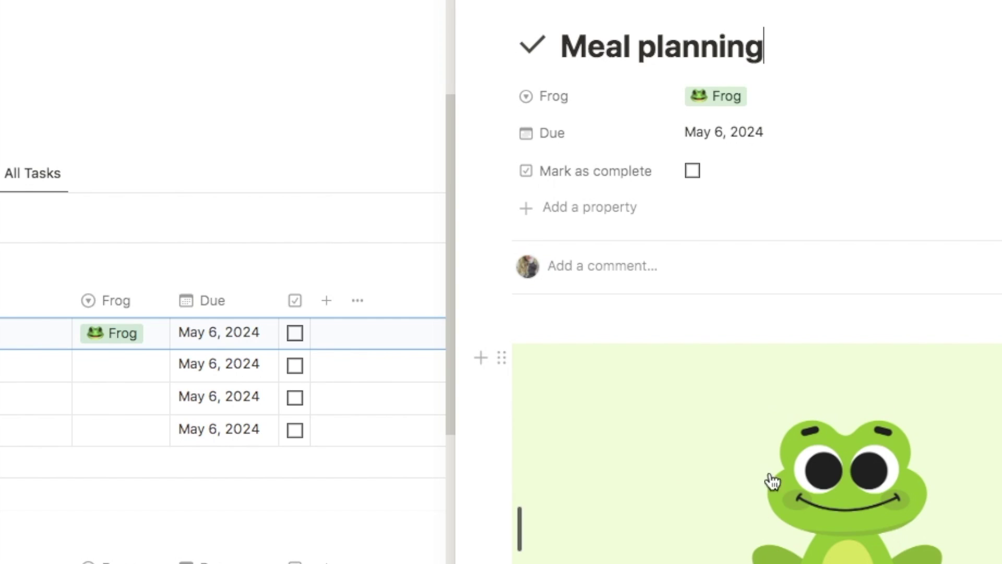
{"action": "key", "text": "Escape"}
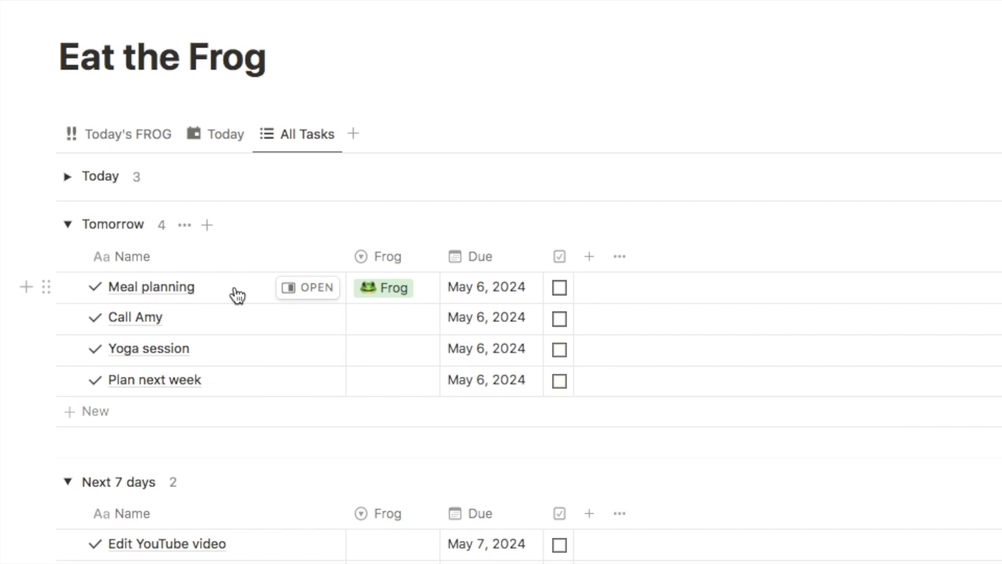
{"action": "scroll", "coordinate": [615, 351], "scroll_direction": "down", "scroll_amount": 10}
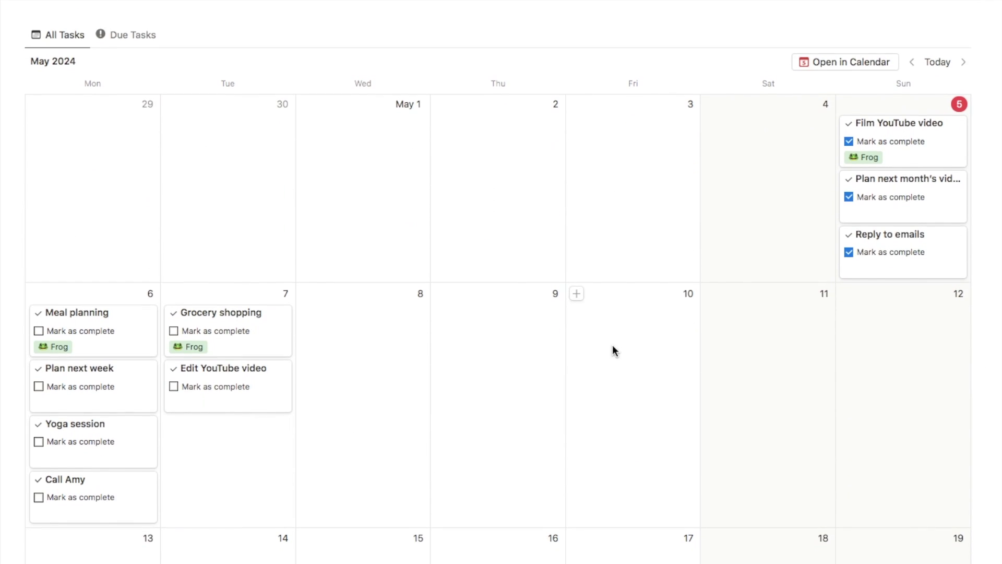